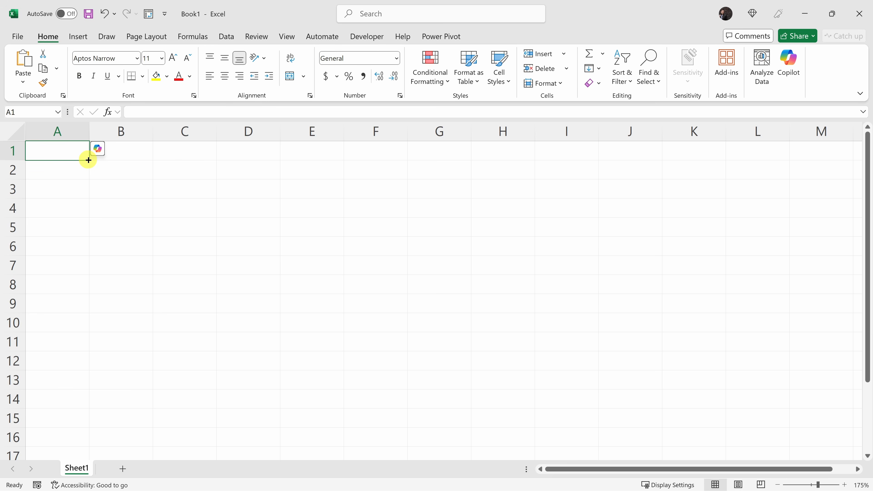
- Insert the picture KCC Logo.png from this device, placed over the cells
left_click(78, 37)
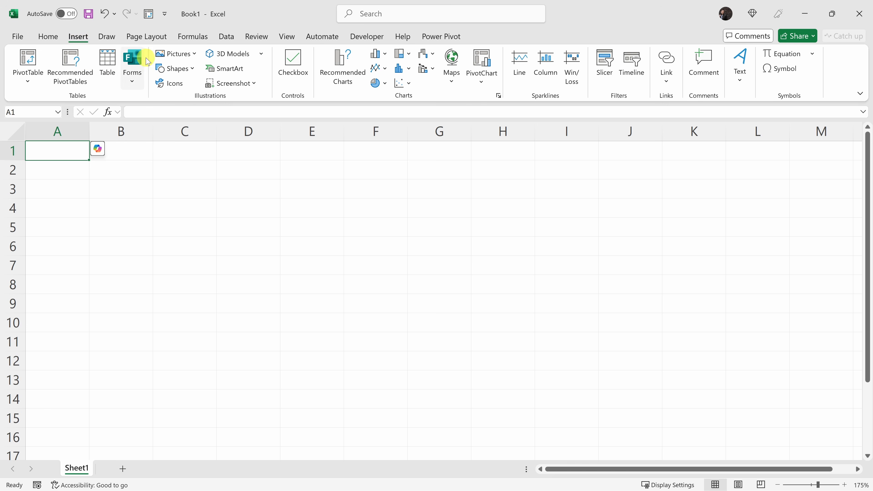
left_click(184, 57)
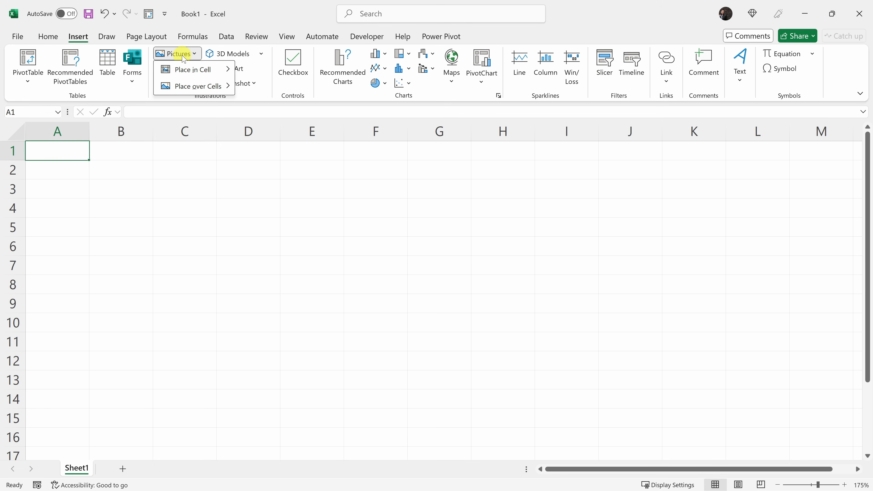
mouse_move(189, 87)
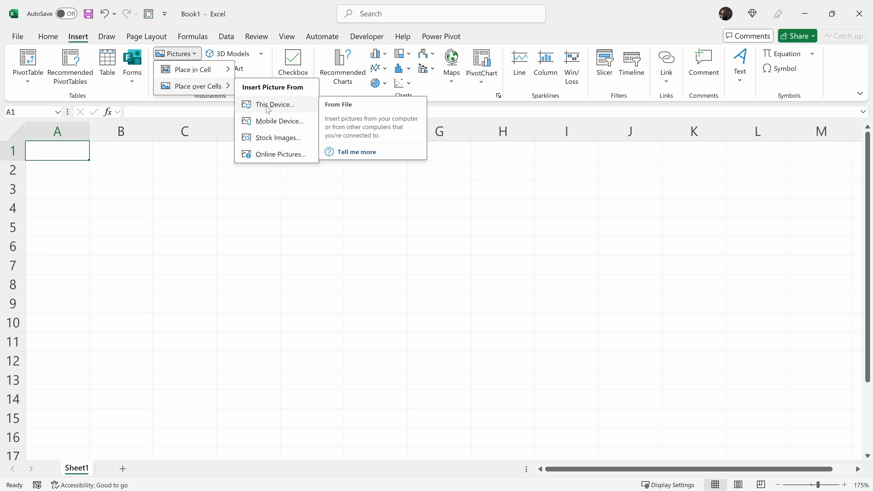
left_click(268, 107)
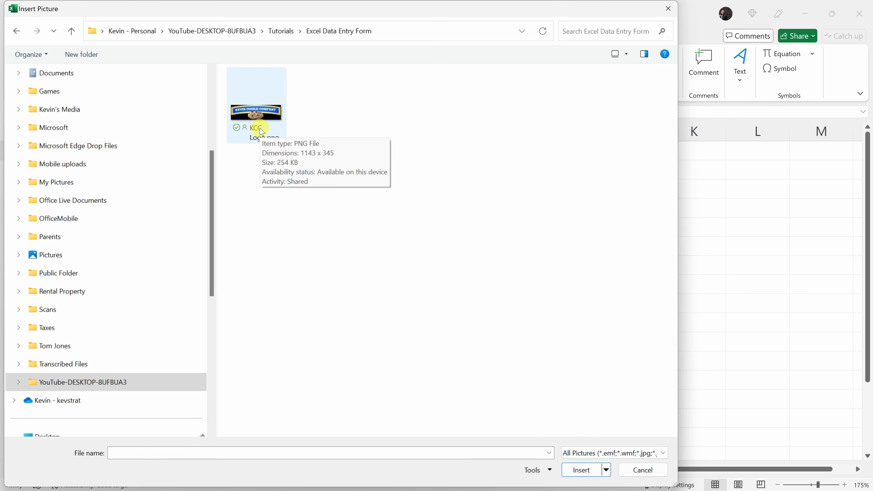
left_click(263, 123)
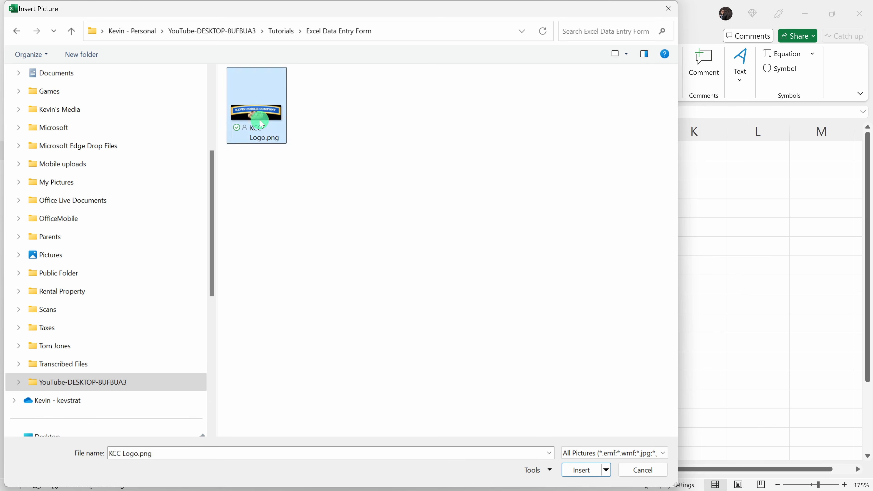
left_click(584, 471)
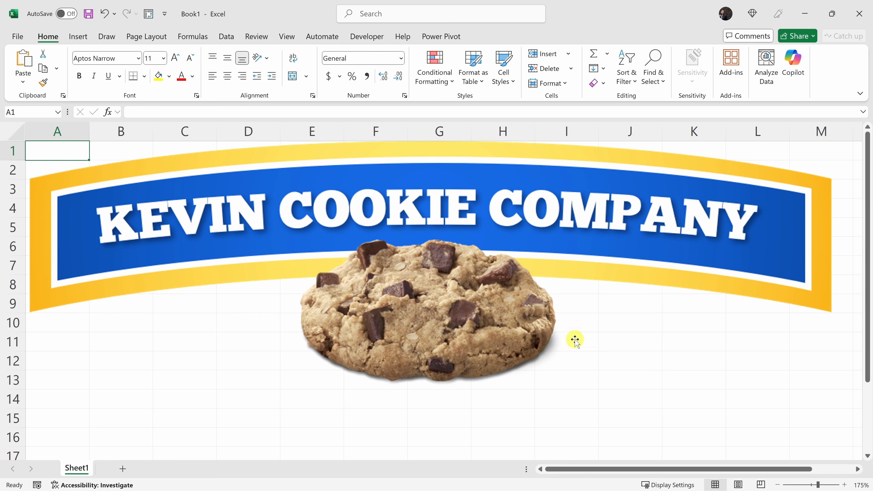
- Shrink the logo picture and move it so it spans about columns C to G and rows 3 to 7
left_click(554, 260)
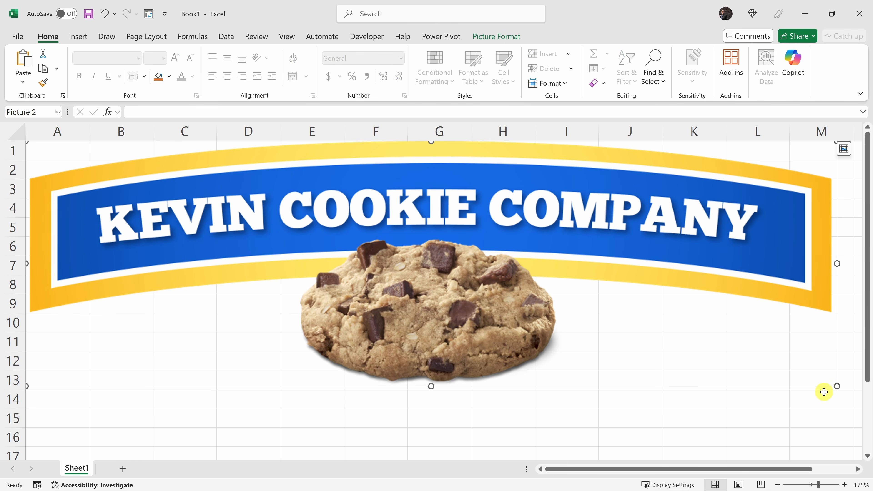
left_click_drag(837, 386, 286, 235)
left_click_drag(151, 172, 279, 211)
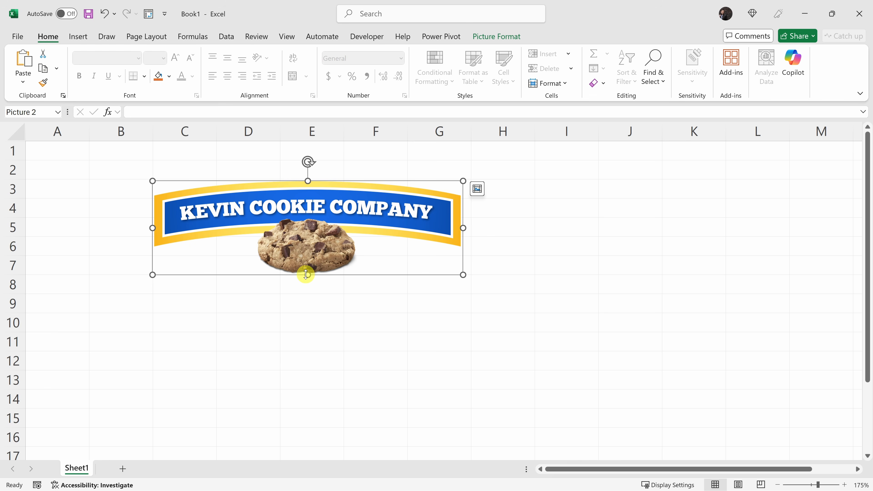
- Enter the title "Cookie Order Form" in C9 and the label "Name" in C11
left_click(207, 301)
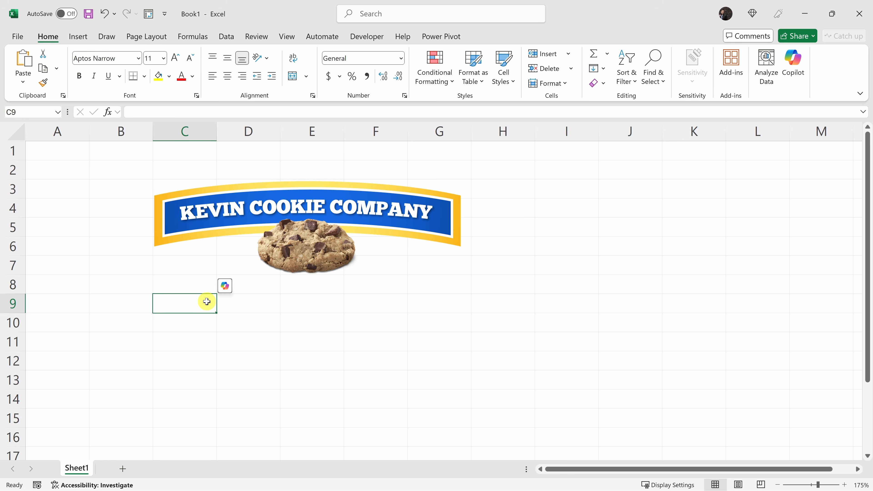
type("Cookie Order Form")
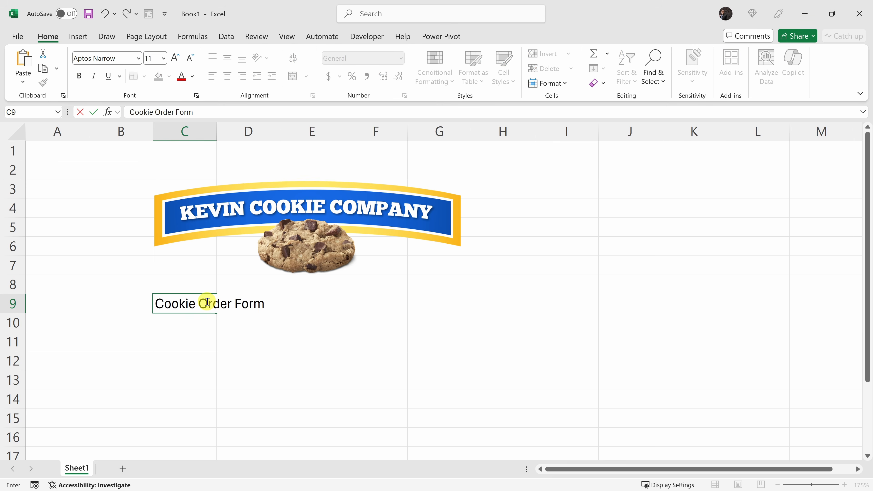
key("Return")
key("Return")
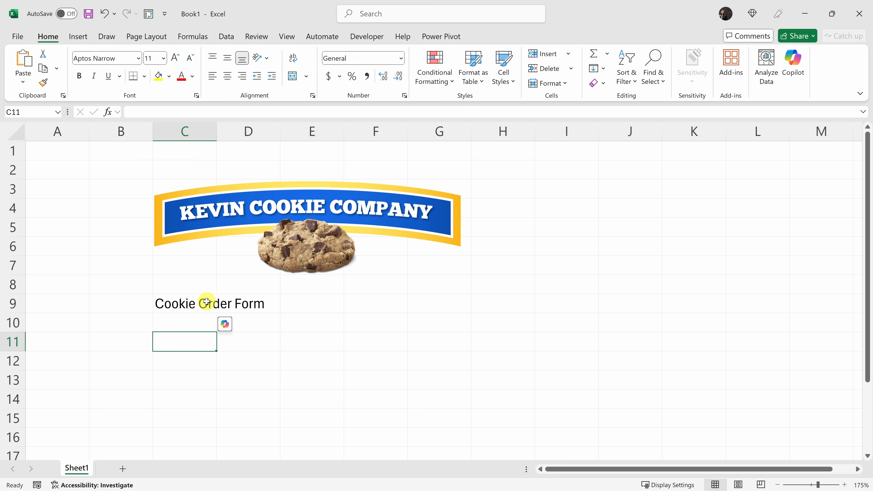
type("Name")
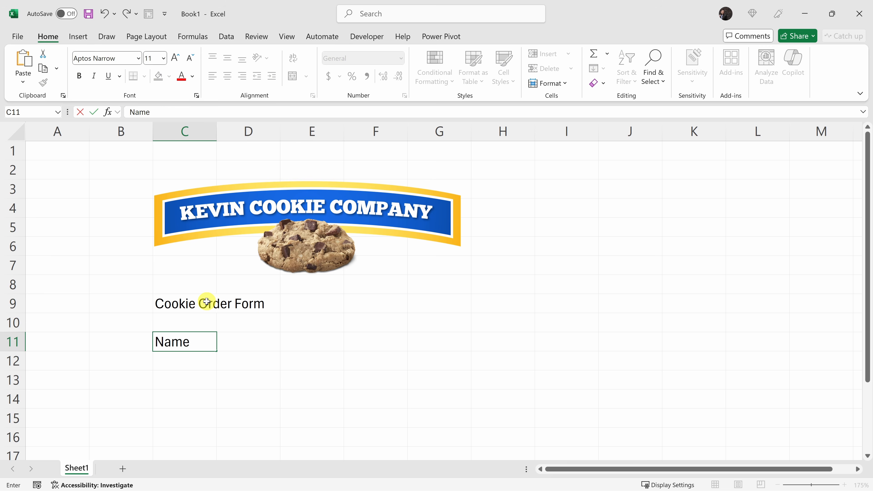
key("Return")
key("Return")
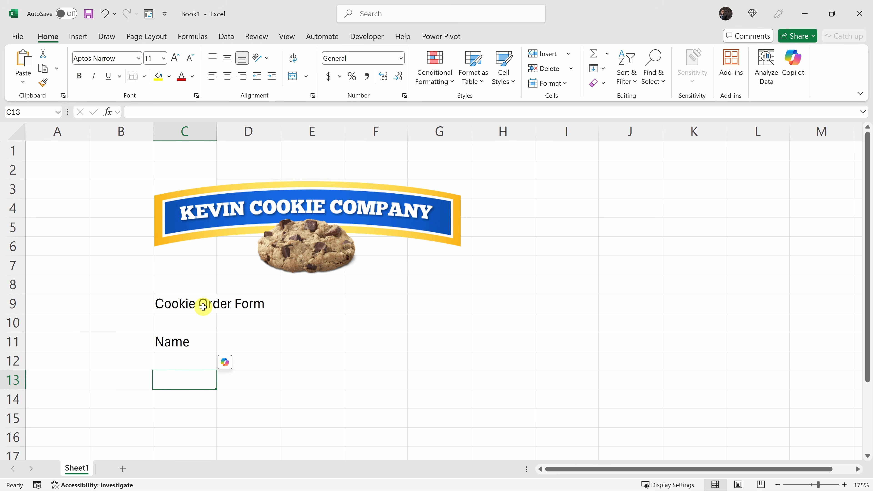
- Enter "Cookie Type" in C13 with Chocolate Chip, Sugar and Oatmeal Raisin in C14:C16, and the heading "Quantity" in E13
type("Cookie Type")
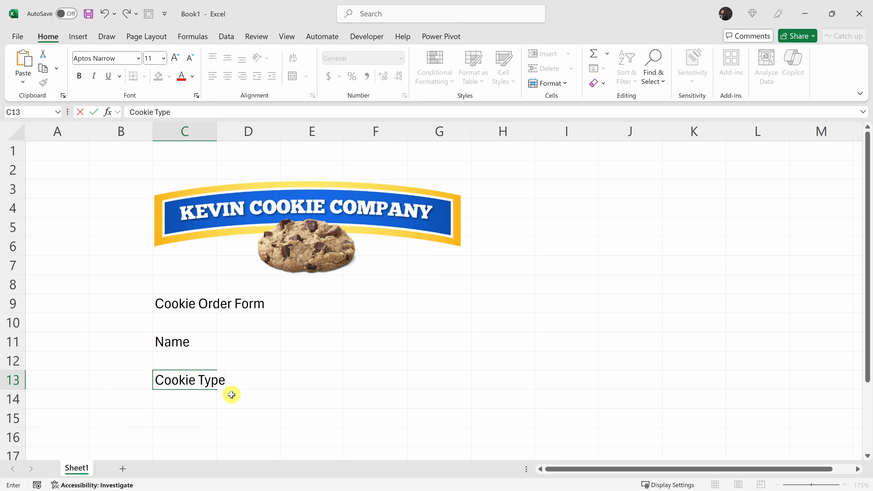
left_click(198, 402)
type("Chocolate Chip")
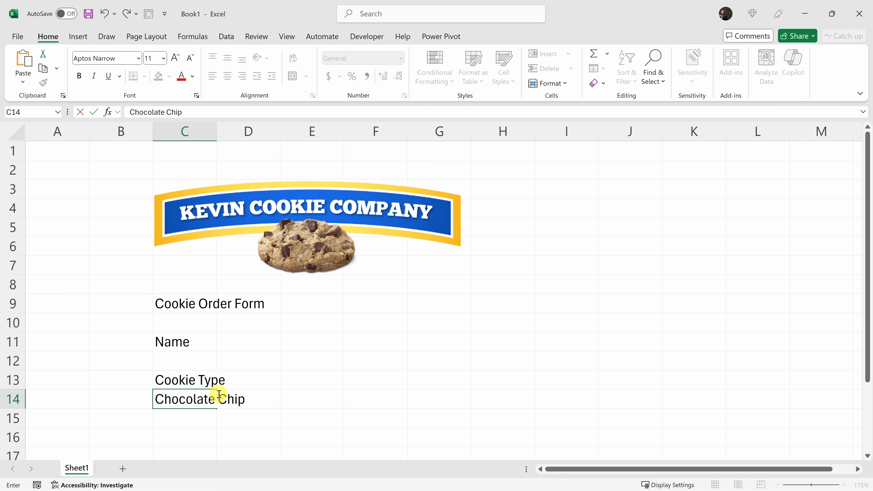
left_click(214, 412)
type("Sugar")
left_click(205, 439)
type("Oatmeal Raisin")
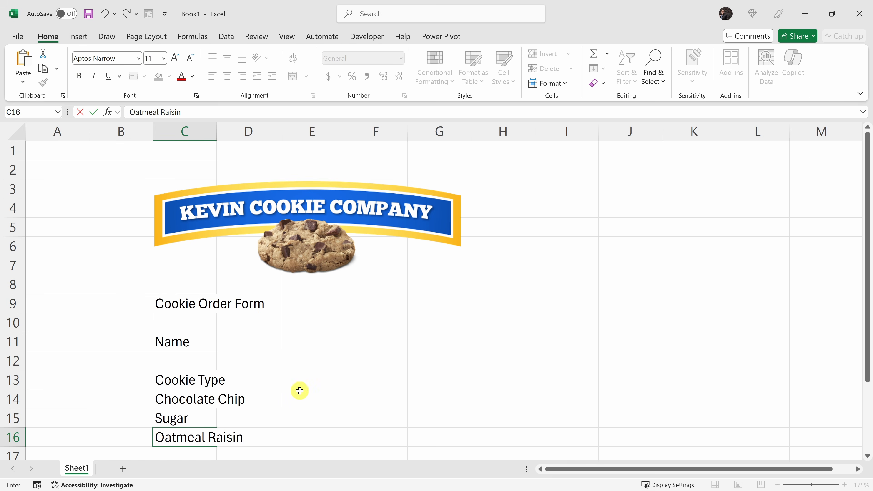
left_click(302, 383)
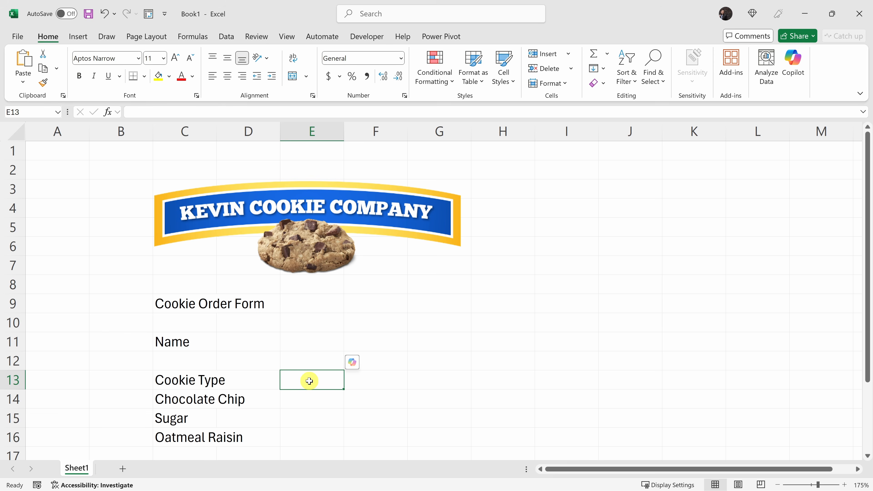
type("Quantity")
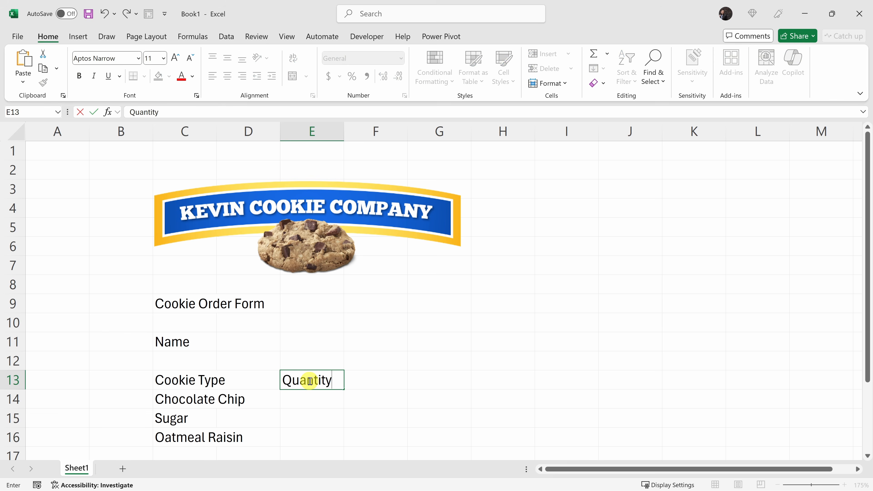
- Enter the labels "Delivery Method" in C18 and "Delivery Date" in C20
scroll(310, 378, "down", 2)
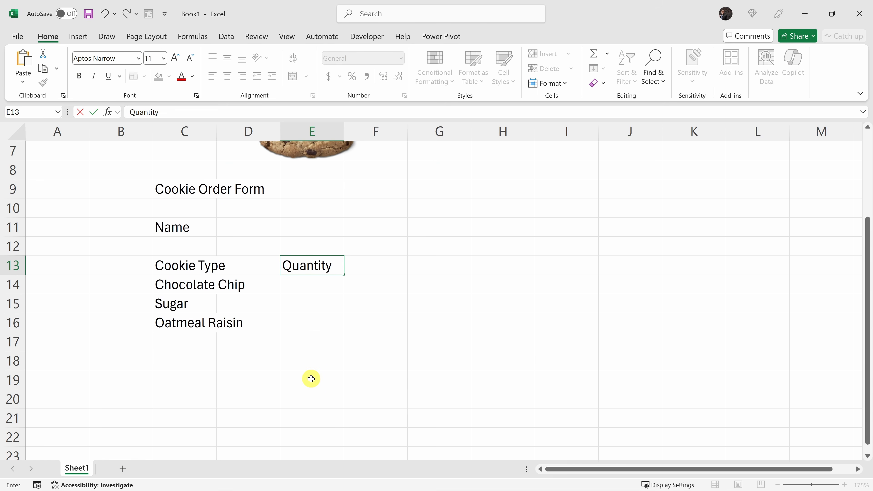
left_click(201, 362)
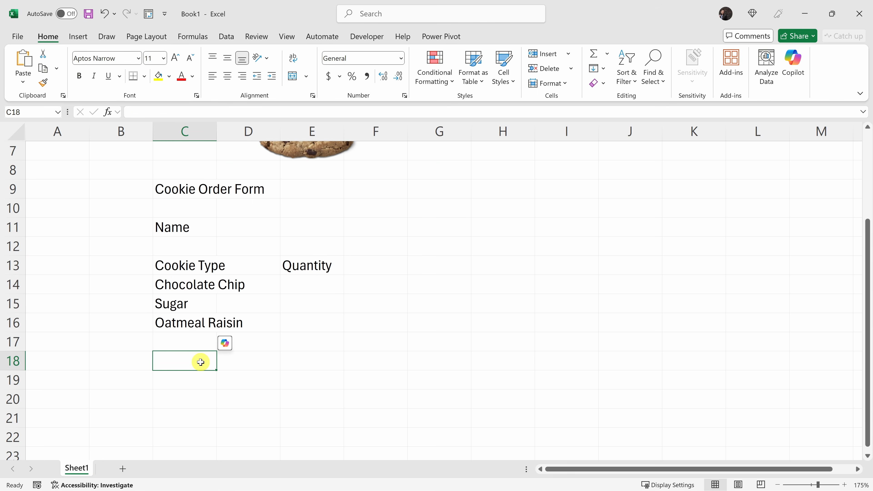
type("Delivery Method")
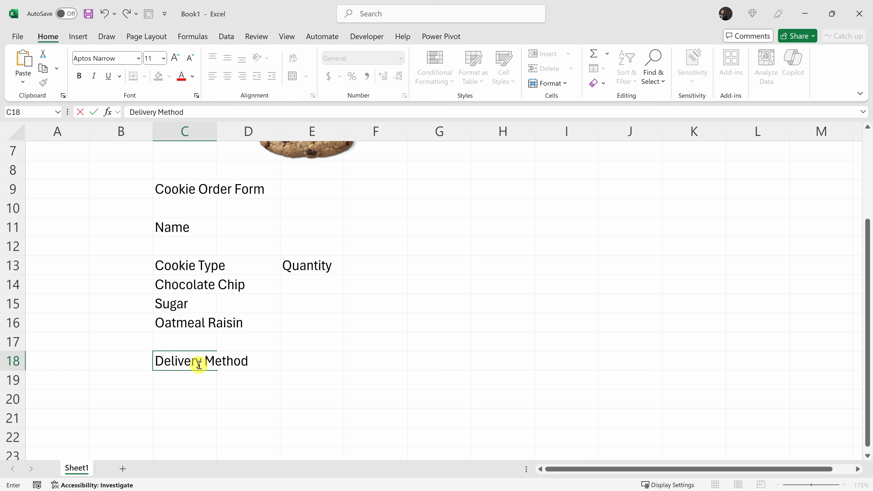
left_click(197, 400)
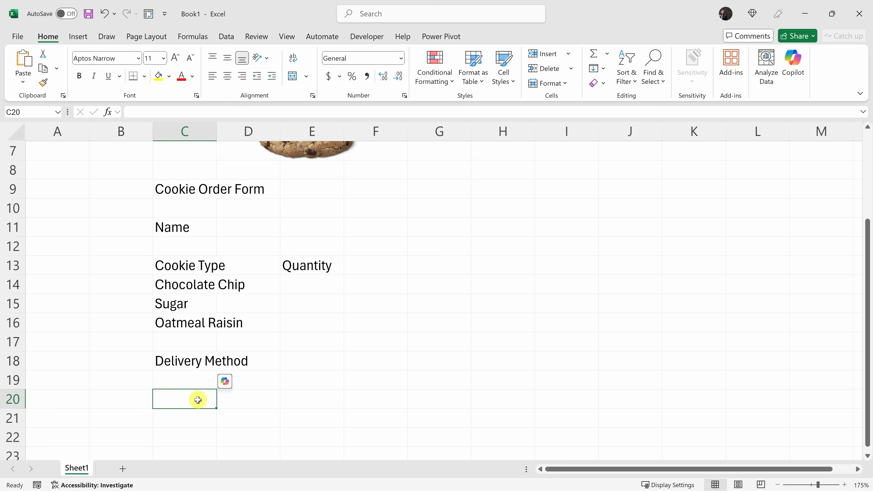
type("Delivery Date")
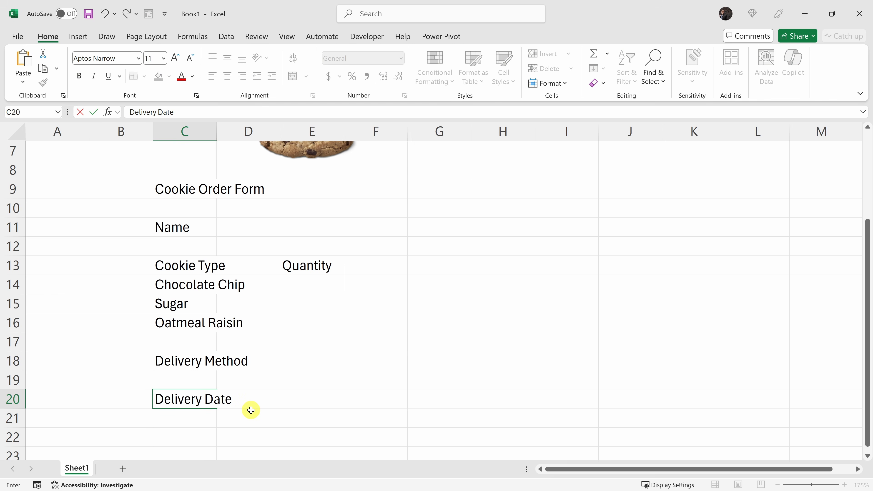
- Format the "Cookie Order Form" title in C9 as bold with font size 16
scroll(249, 409, "up", 2)
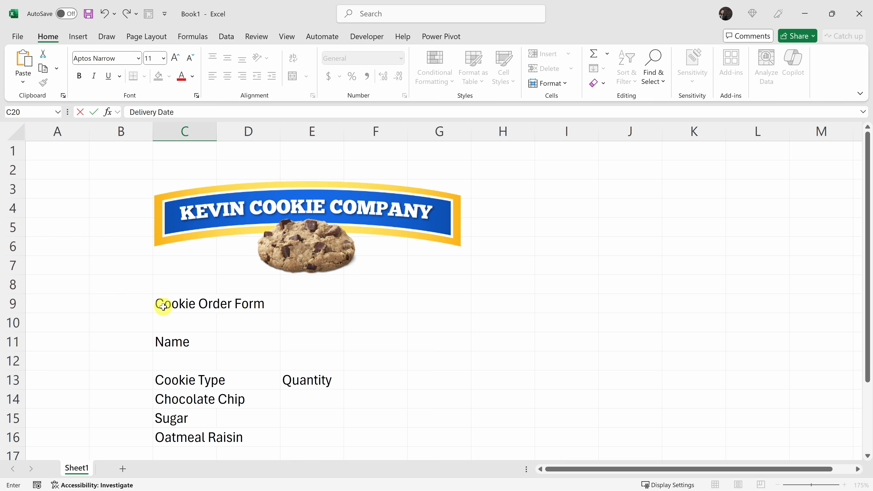
left_click(162, 304)
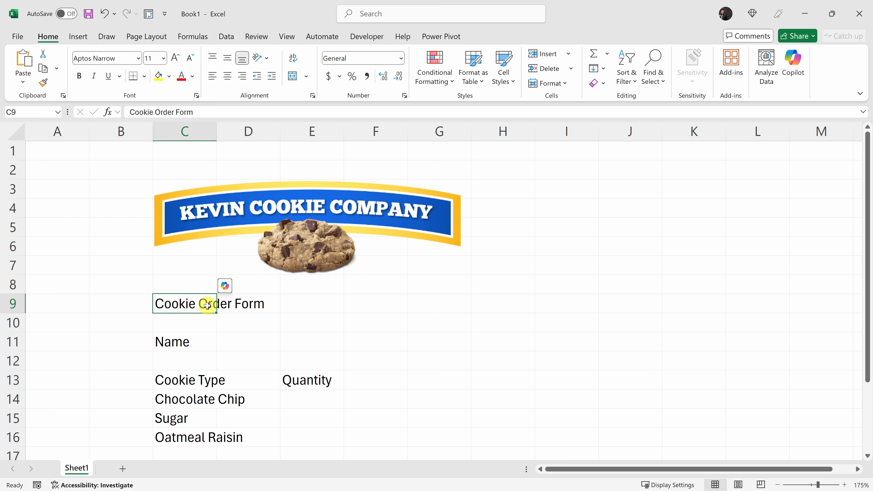
left_click(80, 76)
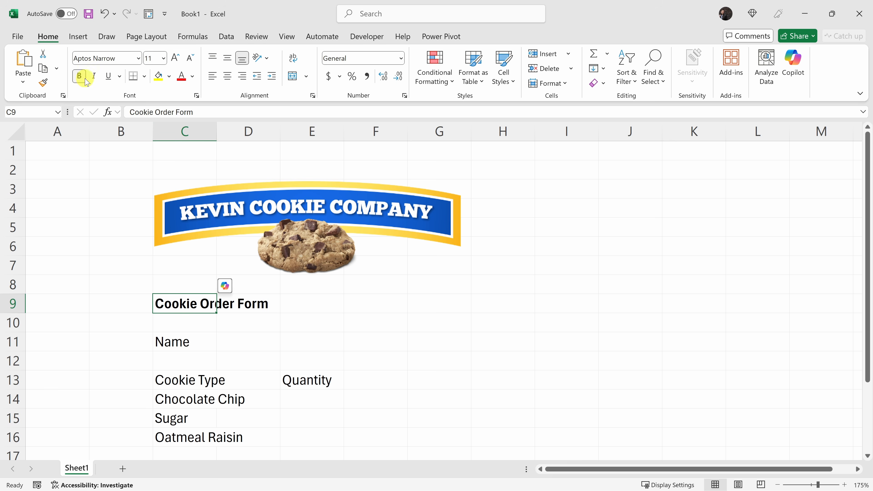
left_click(175, 57)
left_click(176, 59)
left_click(176, 58)
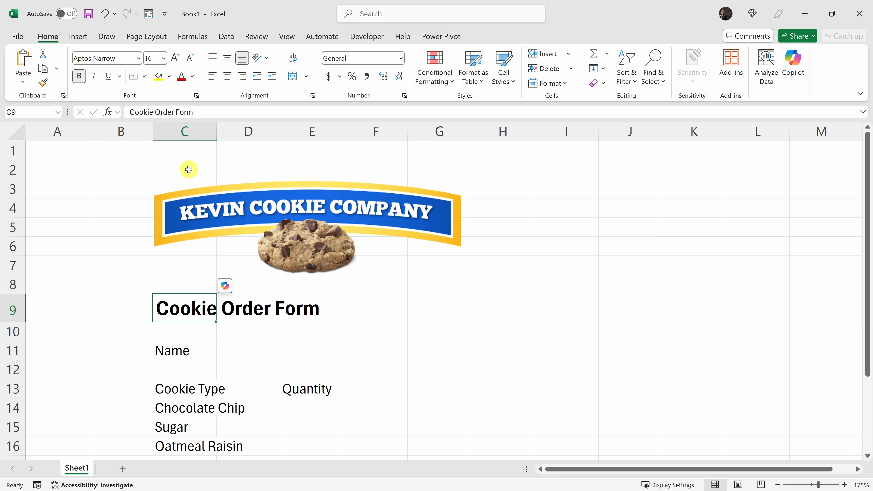
- Make the "Cookie Type" heading in C13 and the "Quantity" heading in E13 bold
scroll(189, 169, "down", 2)
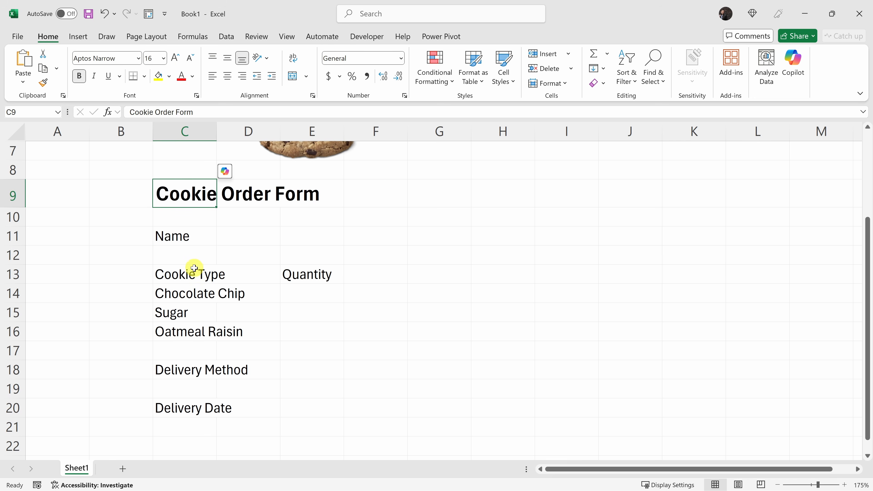
left_click(192, 272)
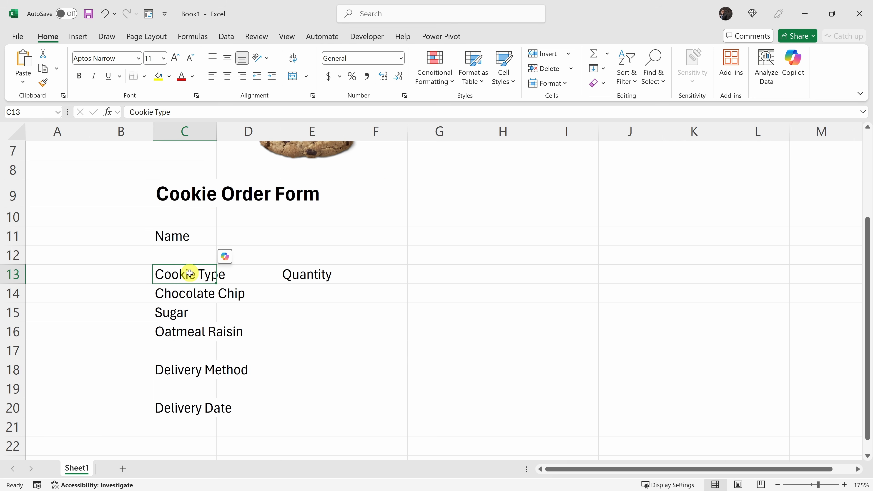
left_click(79, 76)
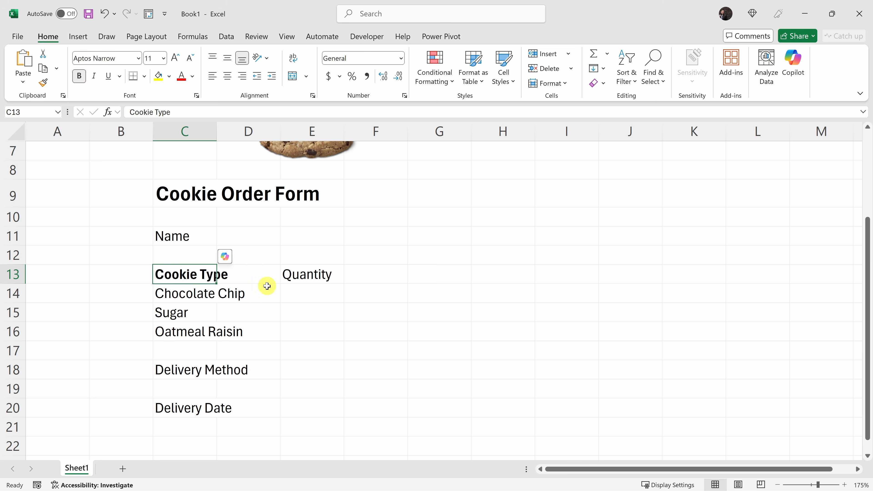
left_click(312, 281)
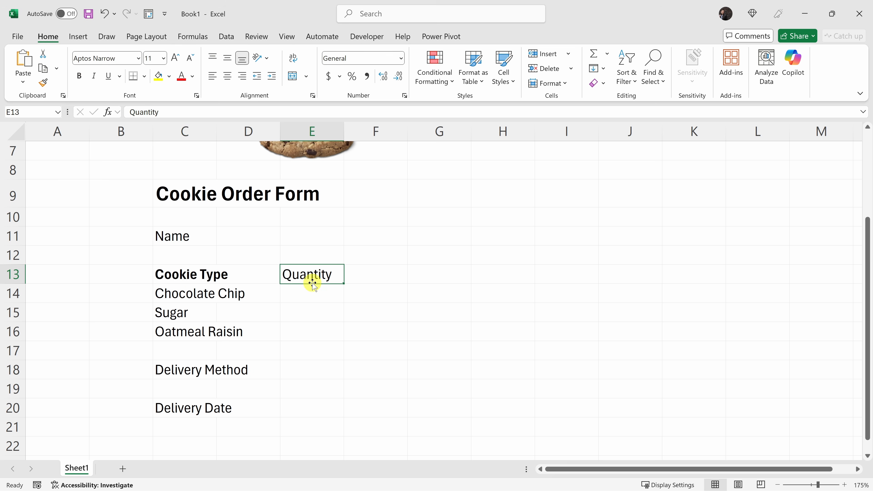
left_click(79, 76)
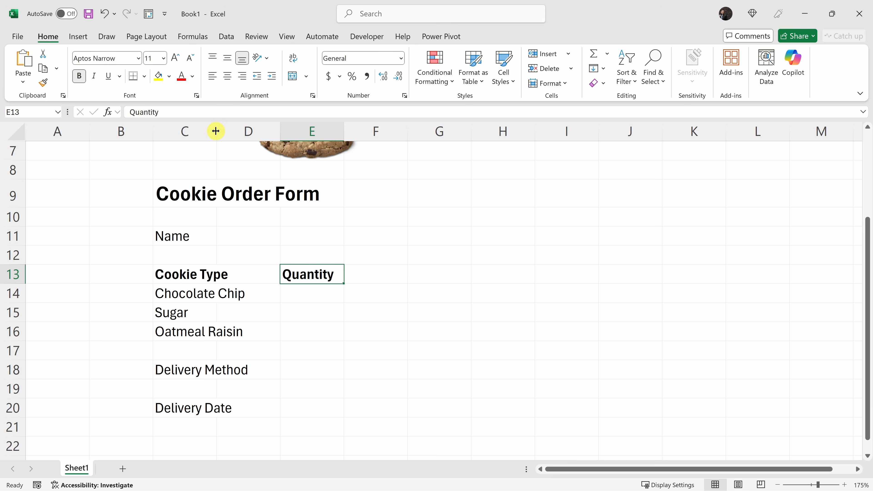
- Widen column C so that its longest label, Delivery Method, fits inside the column
left_click_drag(216, 131, 219, 131)
left_click_drag(246, 131, 254, 131)
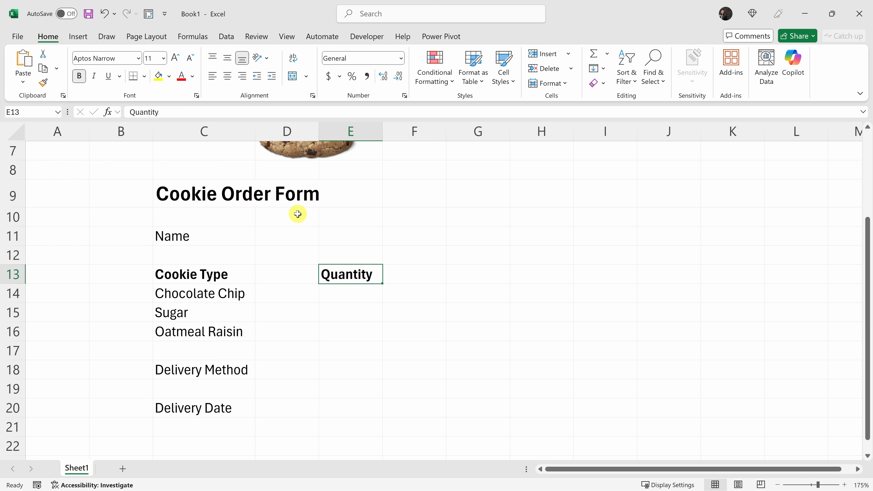
- Give the Name input cell D11 the lightest gray theme fill and outside borders
left_click(303, 237)
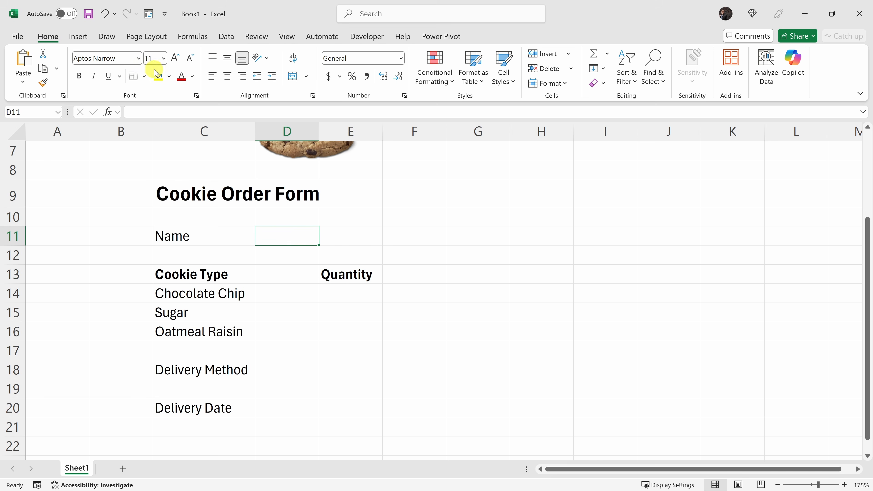
left_click(170, 77)
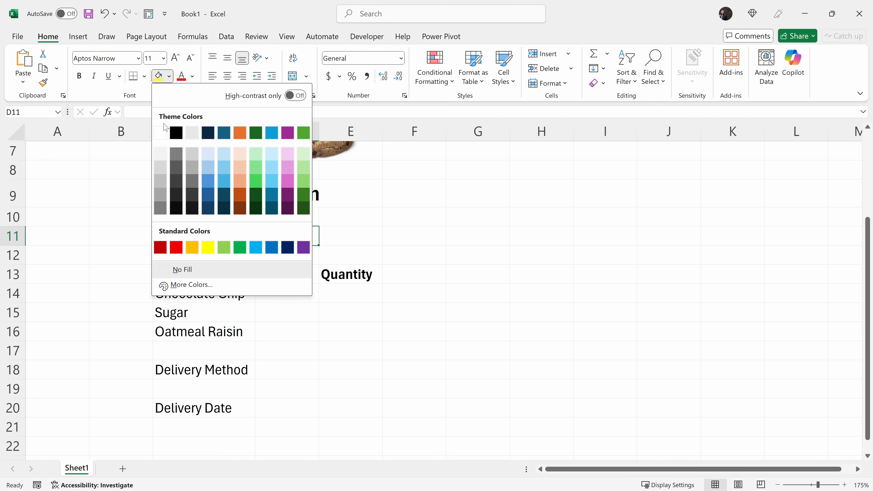
left_click(163, 156)
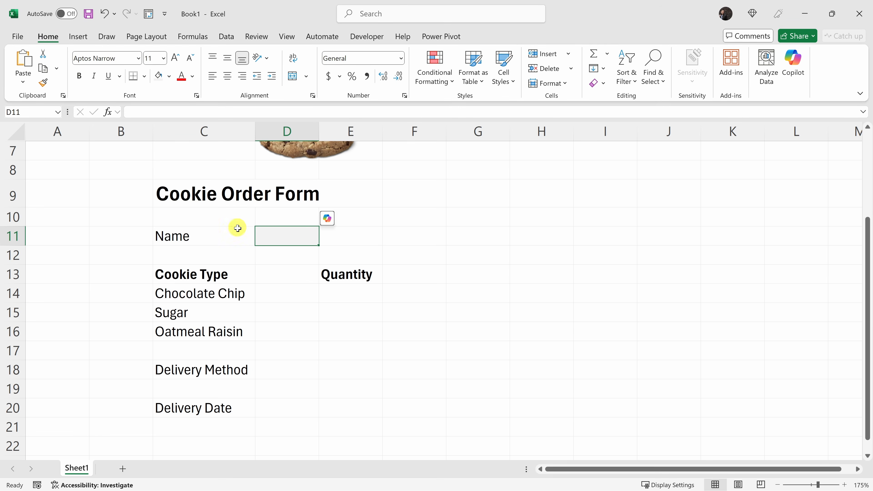
left_click(145, 76)
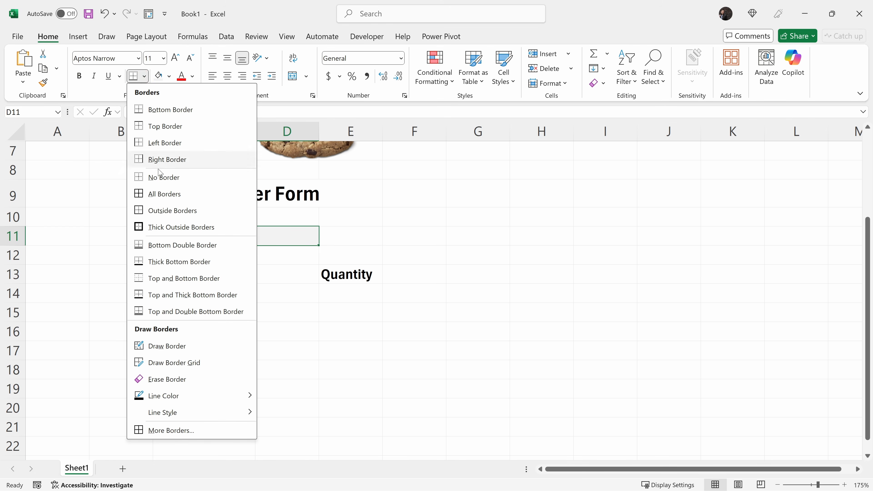
left_click(177, 210)
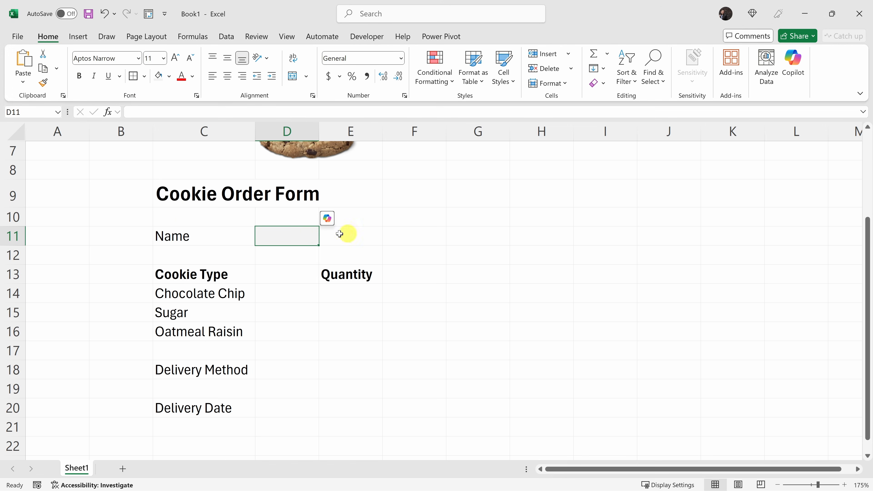
left_click(439, 237)
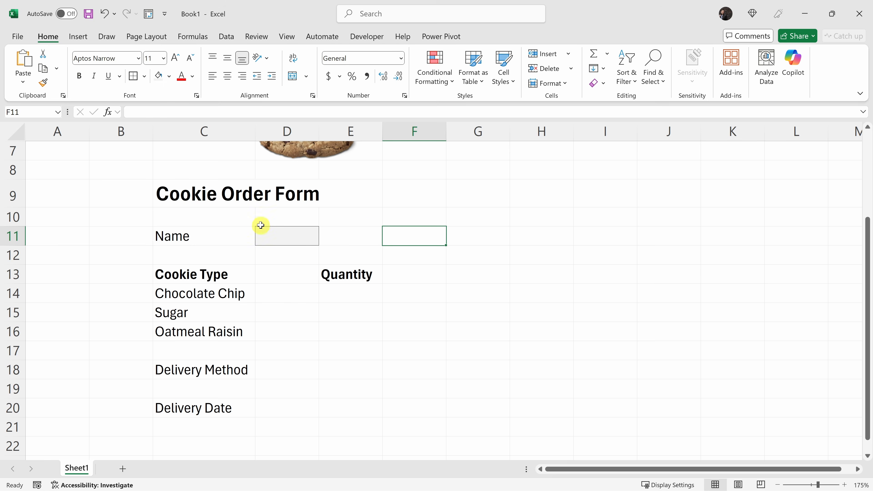
- Copy the formatting of the Name input cell D11 to D18 and D20 for Delivery Method and Delivery Date
left_click(306, 233)
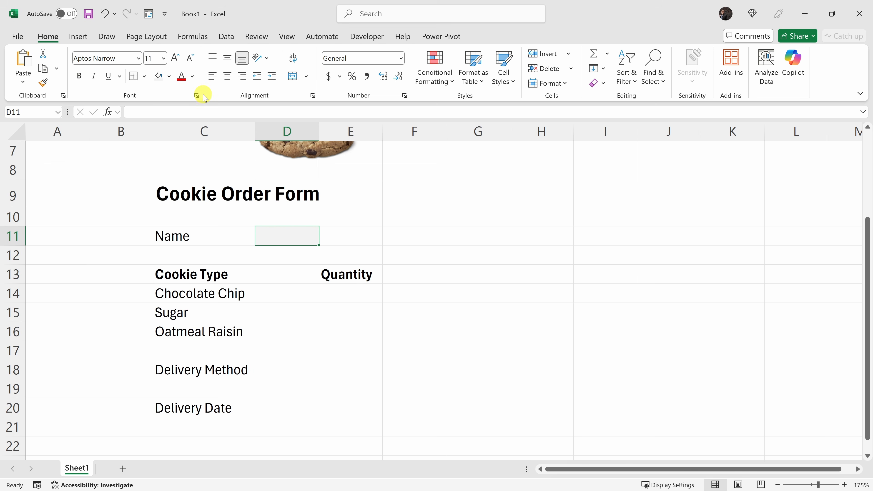
left_click(47, 84)
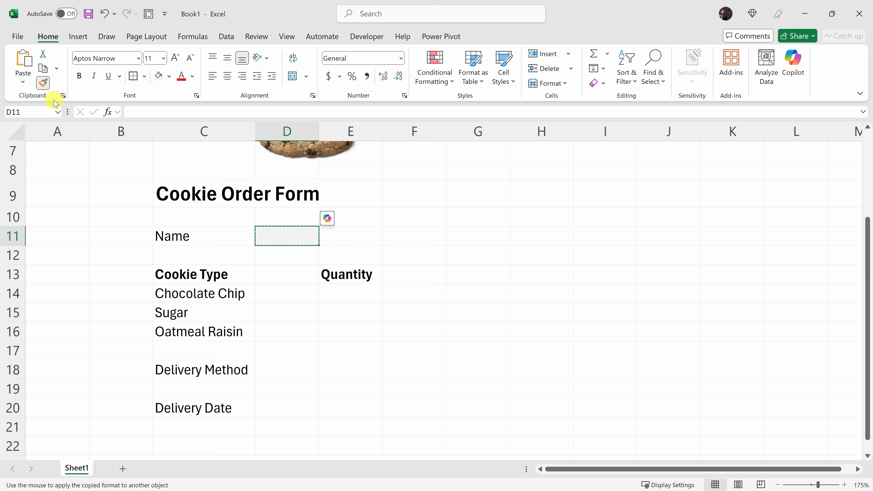
left_click(299, 369)
left_click(293, 408)
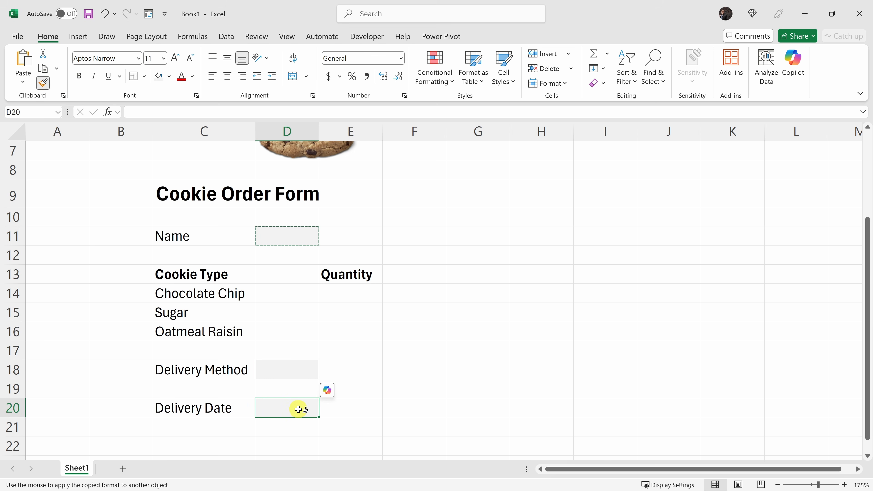
key("Escape")
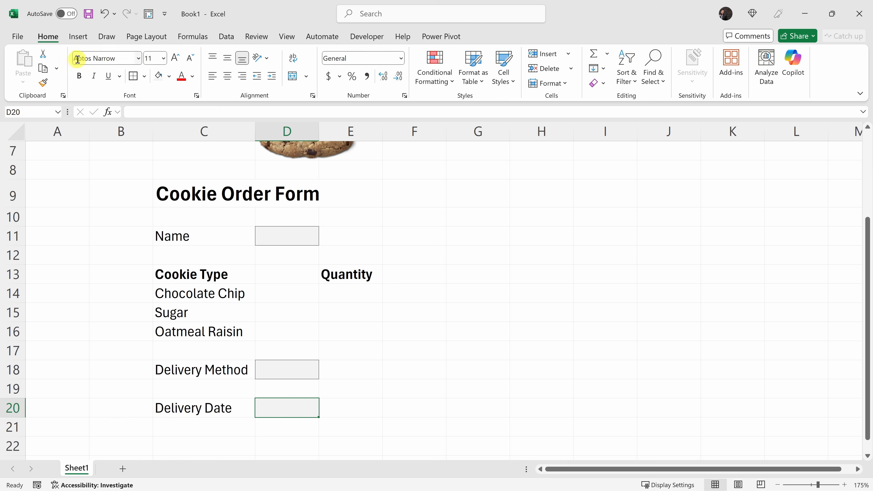
- Draw a rectangle about 2.41" wide and 0.33" high below Delivery Date, across columns C to E, with the text "Place Cookie Order"
left_click(80, 40)
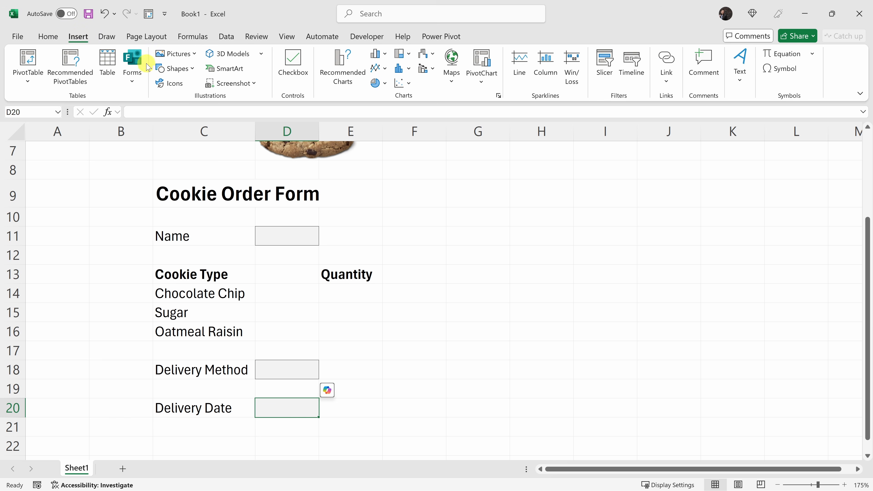
left_click(191, 71)
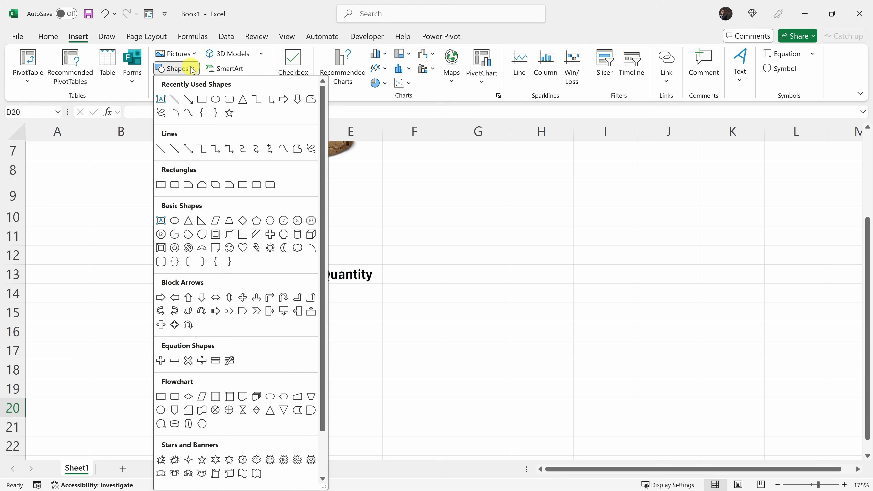
left_click(203, 100)
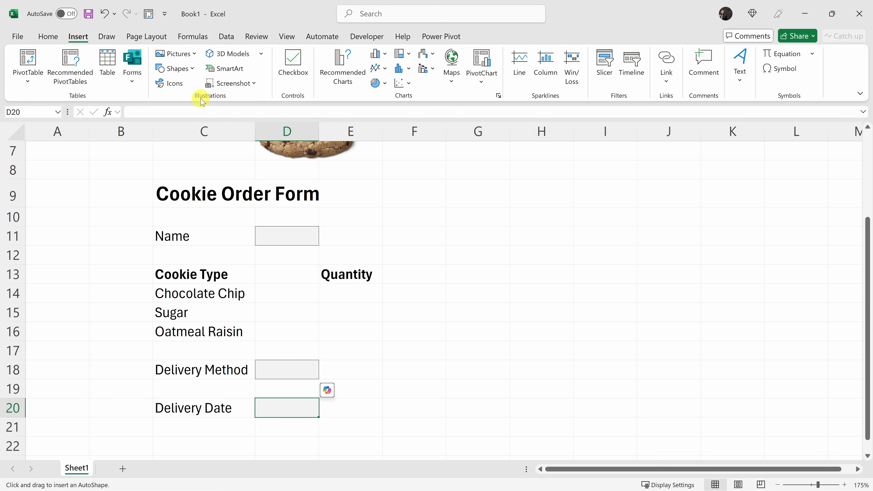
scroll(229, 312, "down", 2)
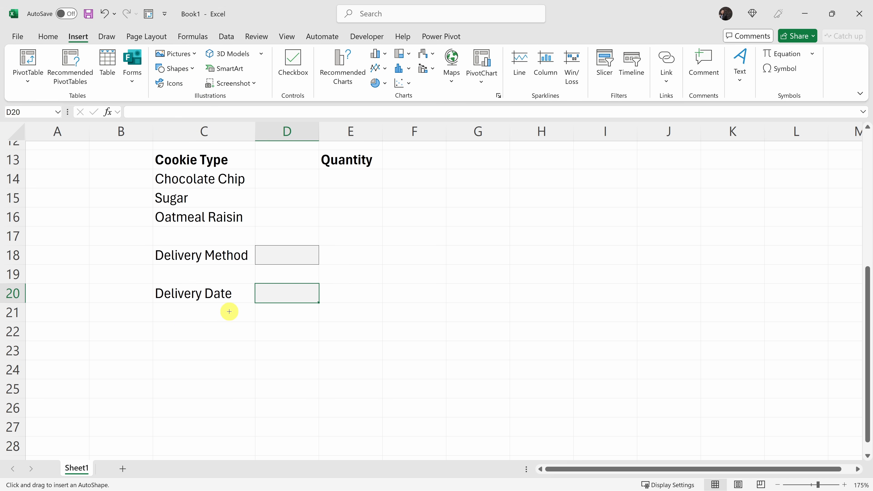
left_click_drag(154, 322, 383, 353)
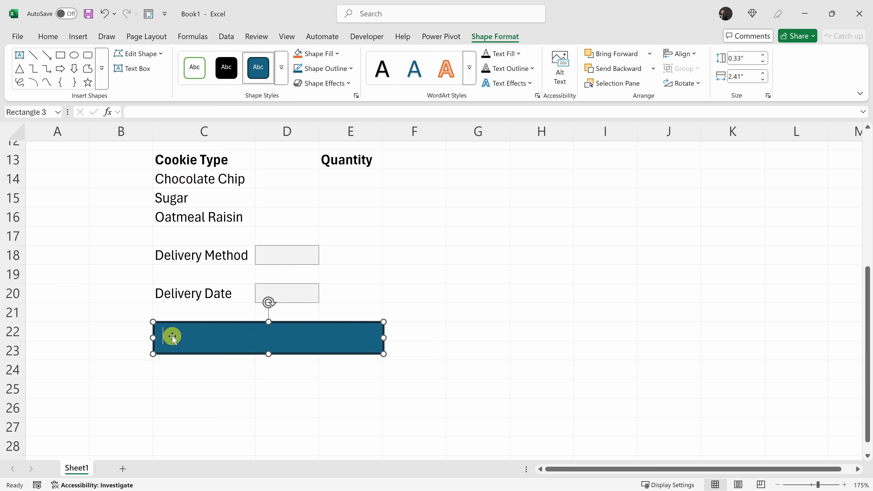
type("Place Cookie Order")
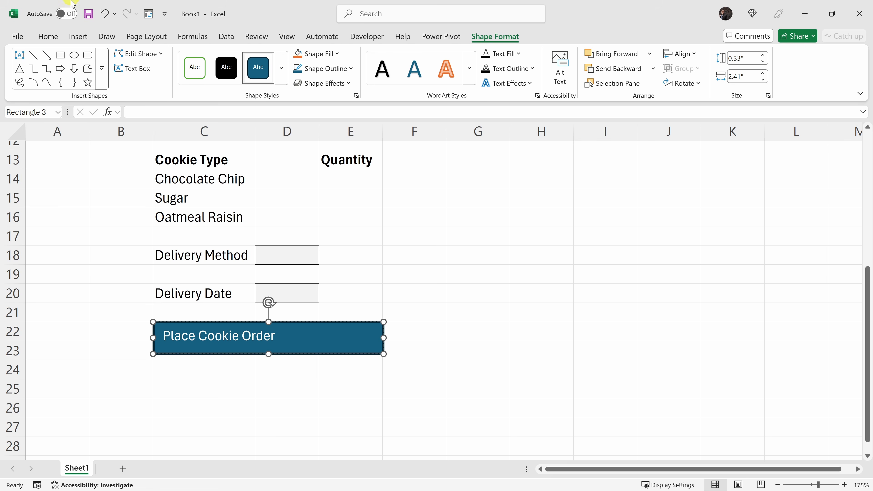
- Center the "Place Cookie Order" text horizontally and vertically within the rectangle
left_click(44, 37)
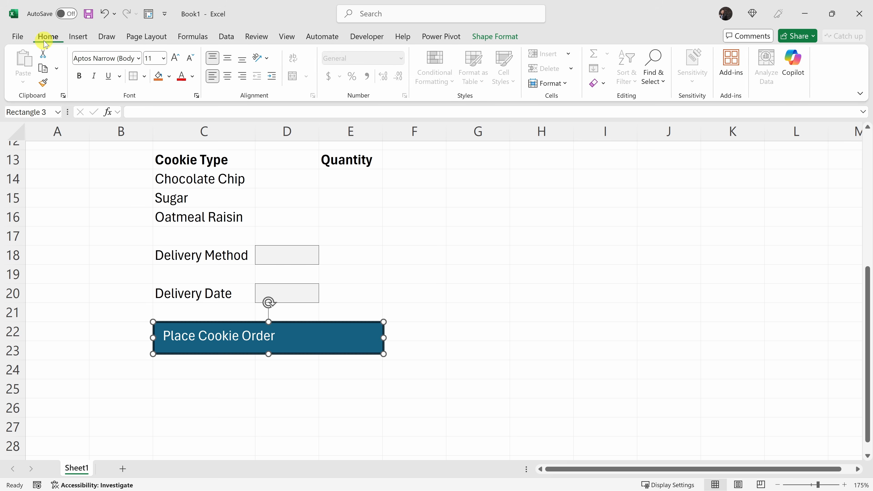
left_click(228, 77)
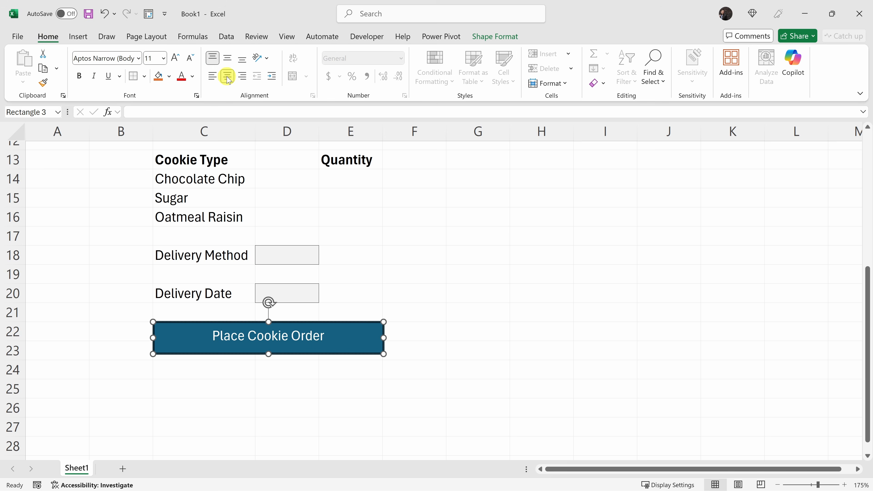
left_click(228, 58)
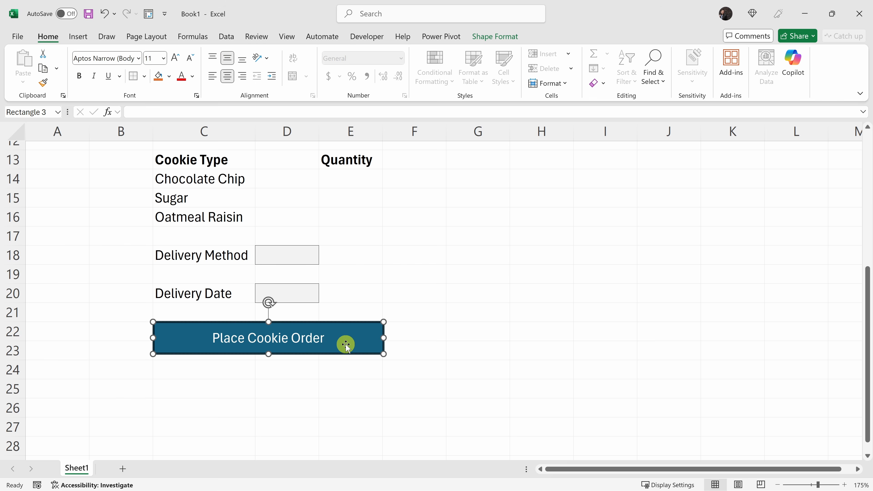
- Reposition the Place Cookie Order rectangle so it lines up with columns C to E in rows 22 and 23
mouse_move(343, 340)
left_mouse_down()
mouse_move(427, 370)
mouse_move(356, 314)
mouse_move(346, 342)
left_mouse_up()
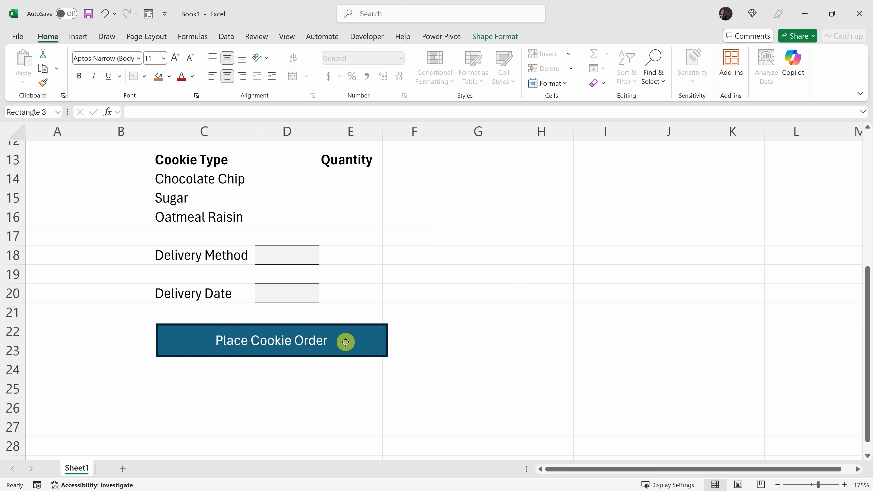
mouse_move(346, 342)
left_mouse_down()
mouse_move(354, 338)
mouse_move(380, 356)
mouse_move(347, 316)
mouse_move(351, 376)
mouse_move(423, 320)
mouse_move(342, 314)
mouse_move(320, 354)
mouse_move(292, 328)
mouse_move(378, 365)
mouse_move(337, 336)
left_mouse_up()
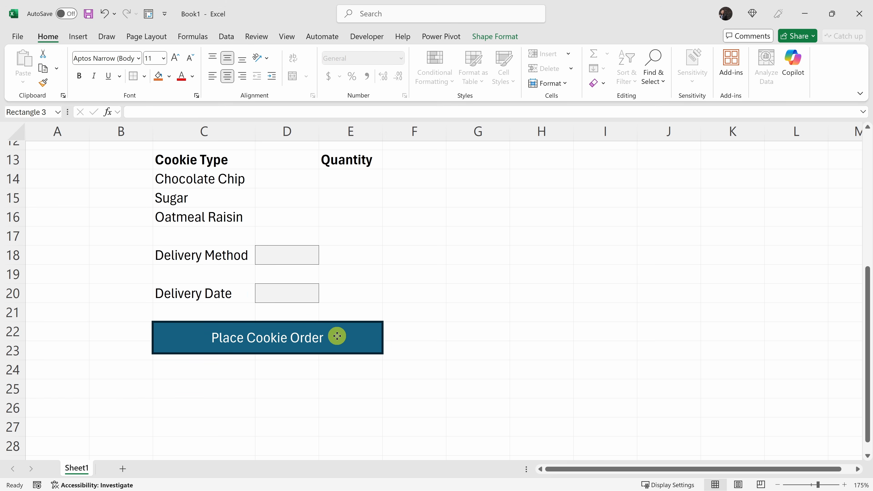
left_click_drag(337, 336, 337, 336)
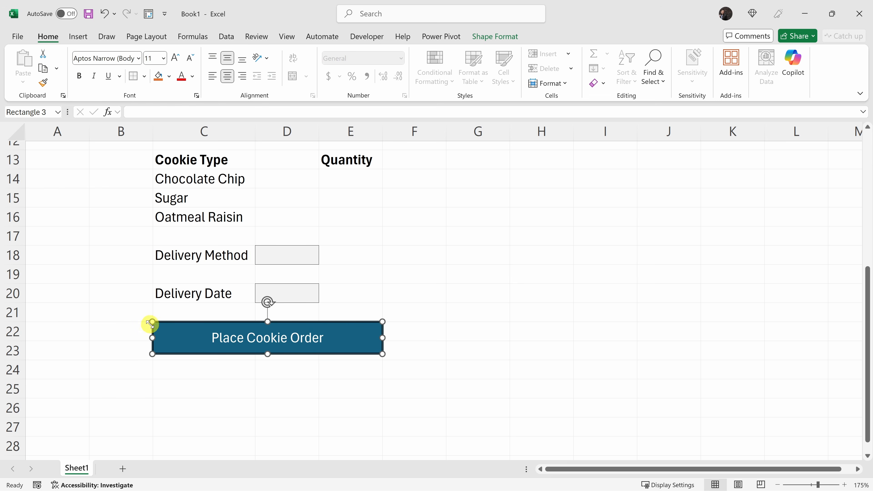
left_click(147, 314)
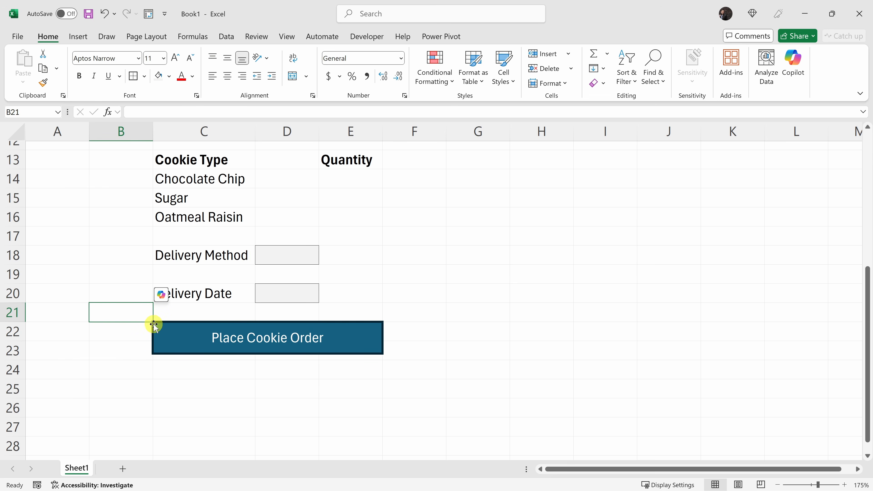
- Insert checkboxes in D14, D15 and D16 beside Chocolate Chip, Sugar and Oatmeal Raisin
scroll(249, 306, "up", 1)
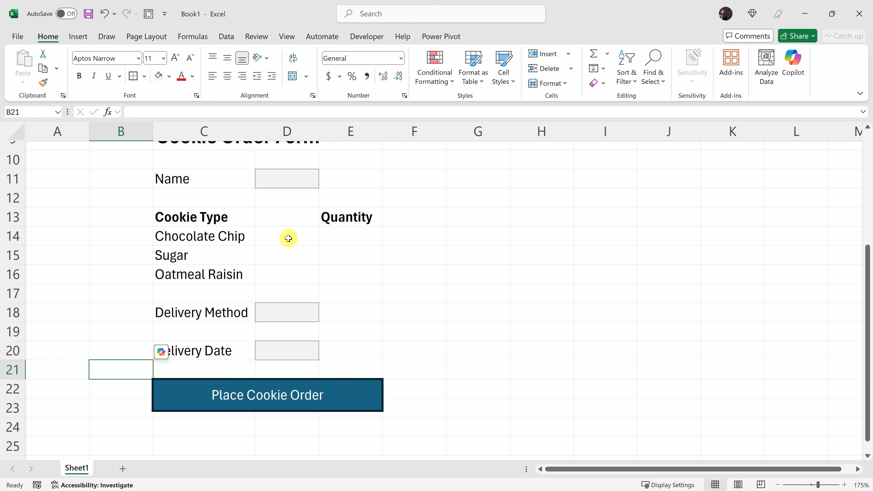
left_click(288, 238)
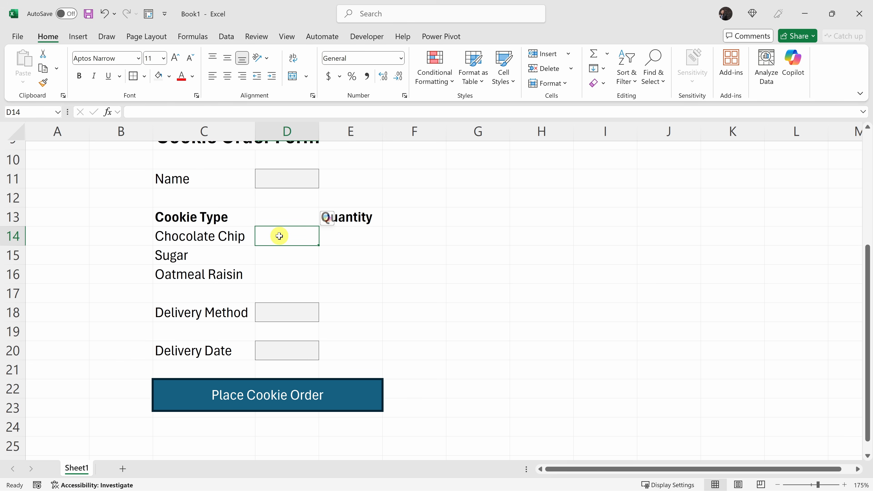
left_click(78, 43)
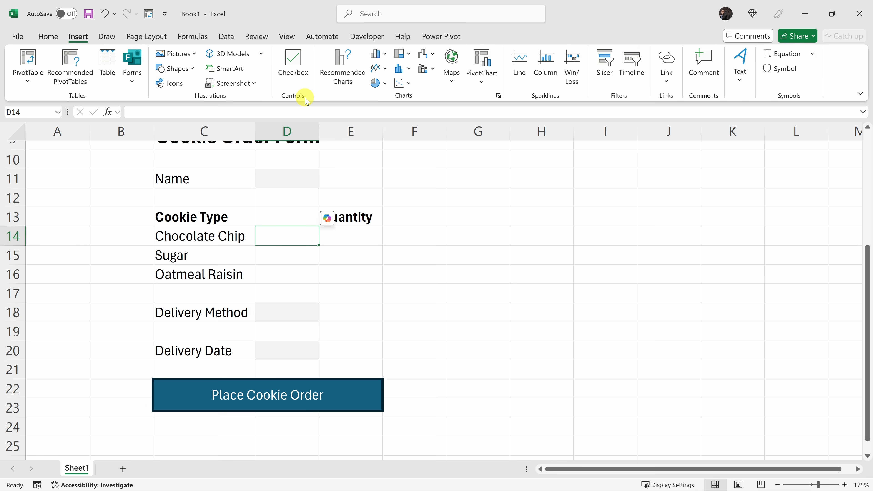
left_click(295, 68)
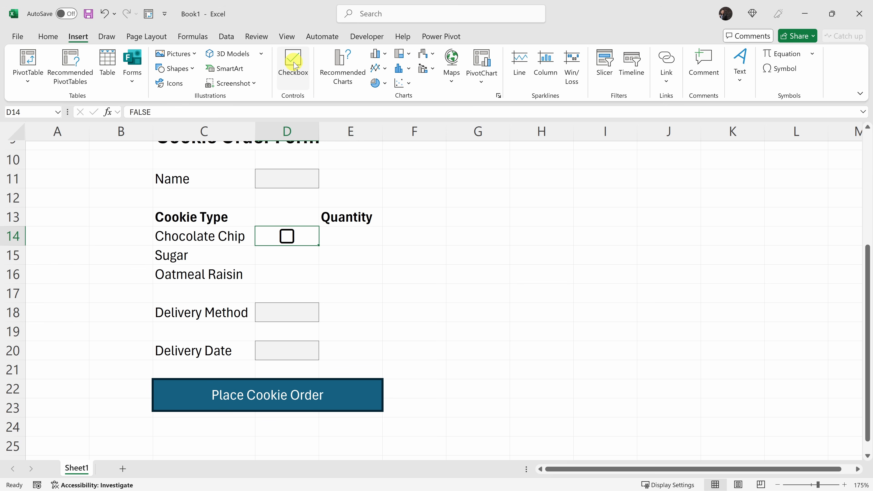
key("Down")
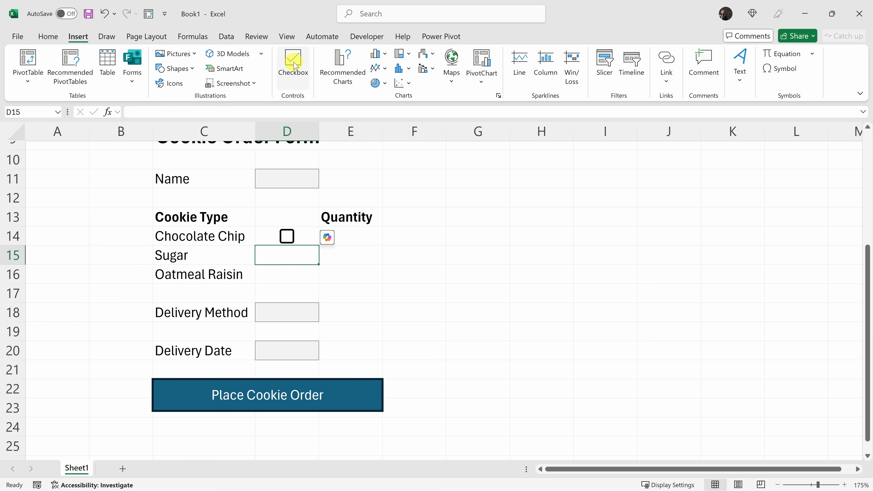
left_click(295, 66)
key("Down")
left_click(294, 66)
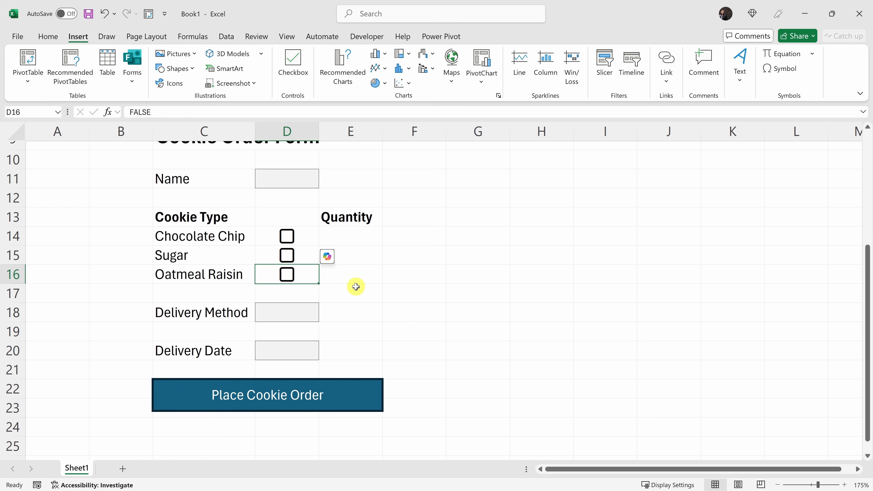
- Start a formula-based conditional formatting rule for the Chocolate Chip quantity cell E14 with the formula =$D$14
left_click(358, 241)
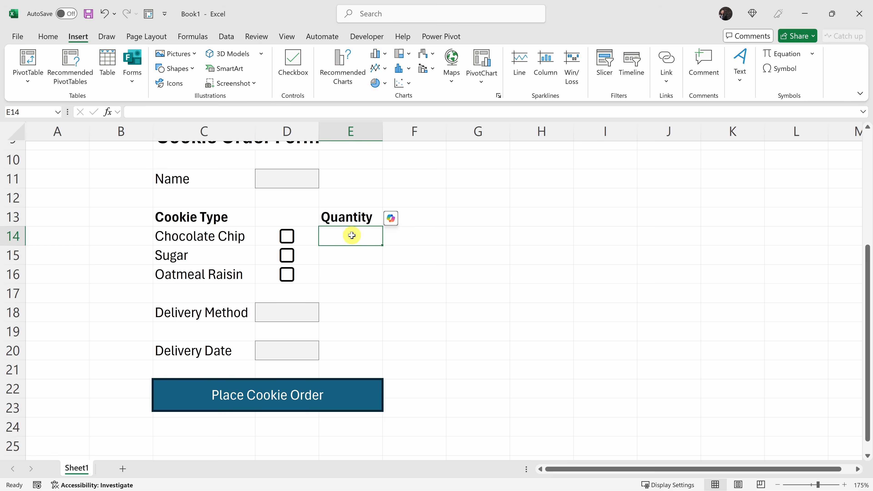
left_click(46, 37)
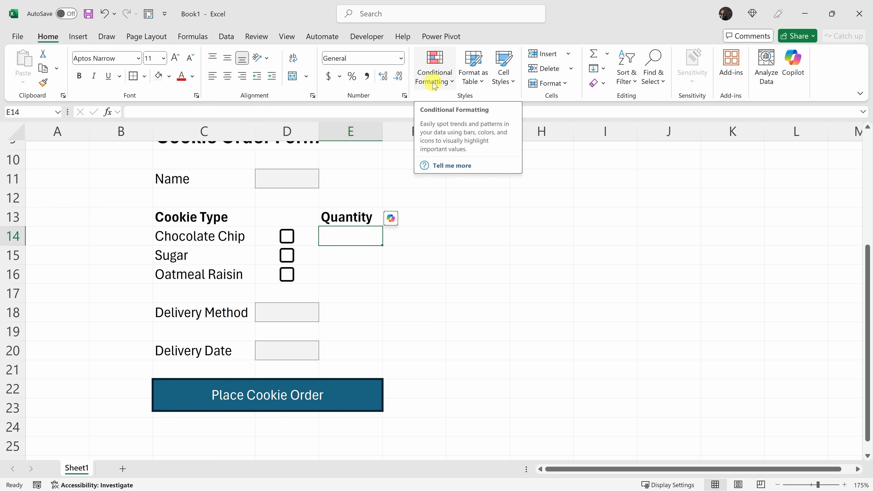
left_click(452, 82)
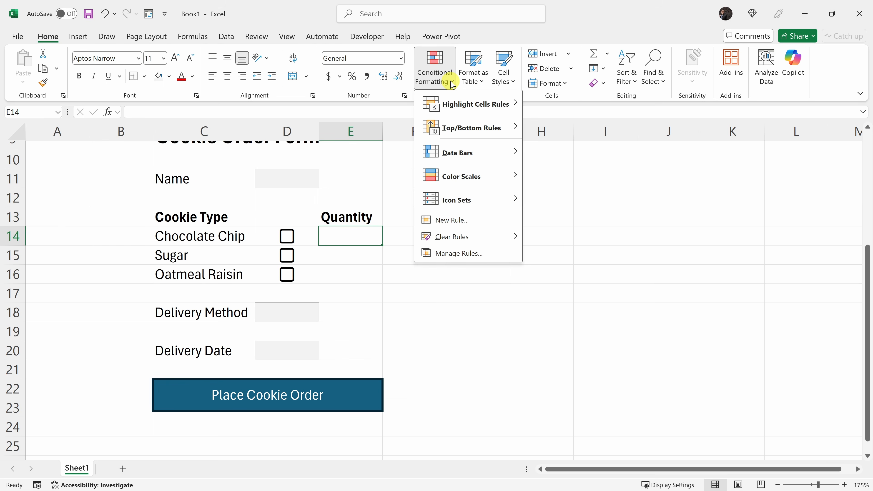
mouse_move(473, 112)
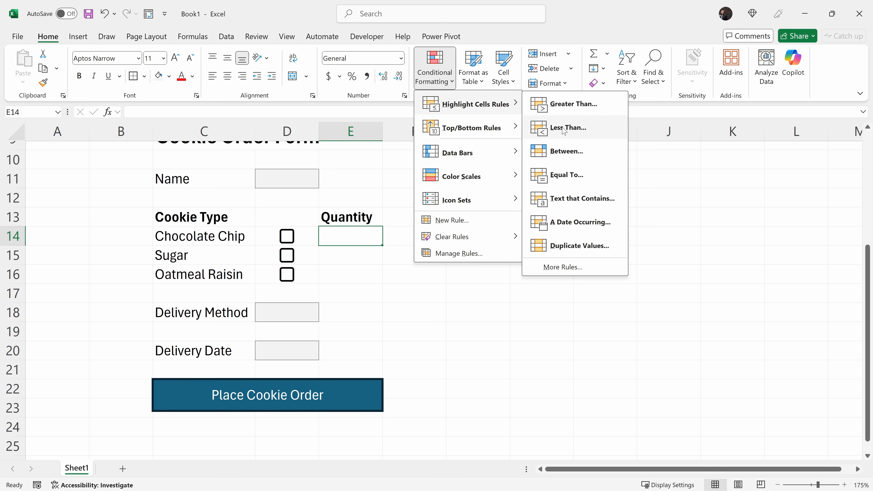
mouse_move(493, 129)
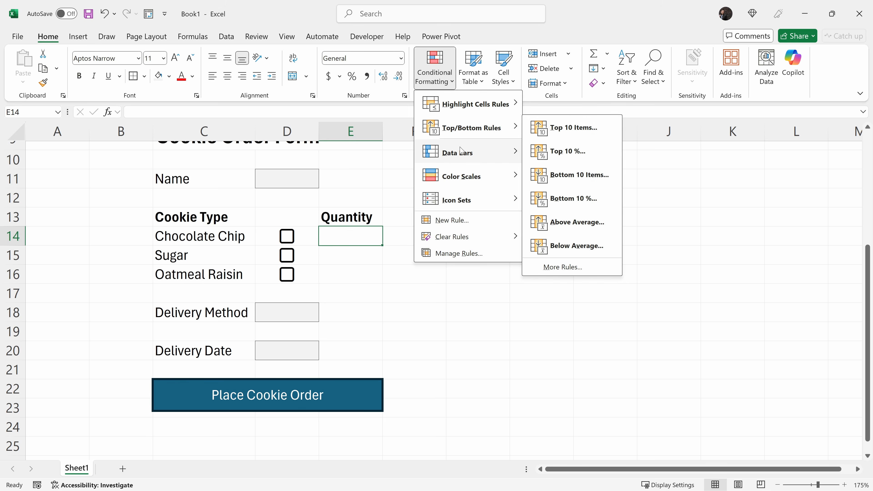
mouse_move(469, 183)
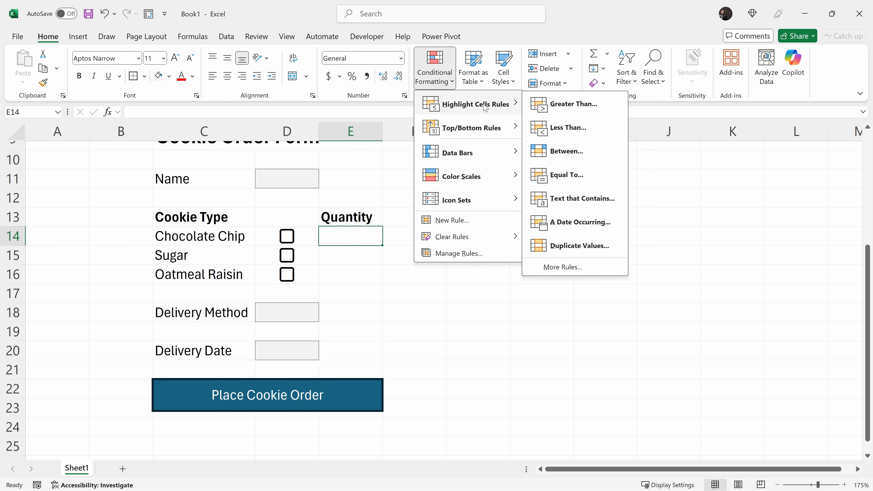
left_click(476, 228)
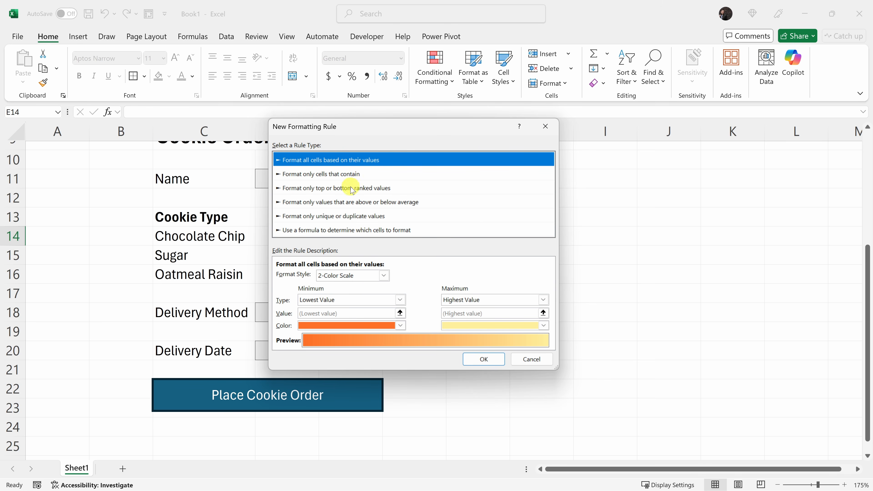
left_click(349, 230)
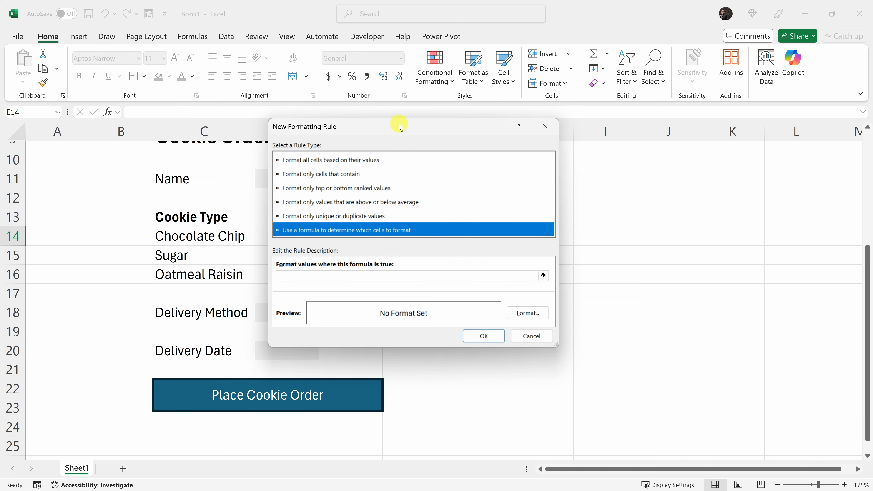
left_click_drag(401, 127, 534, 129)
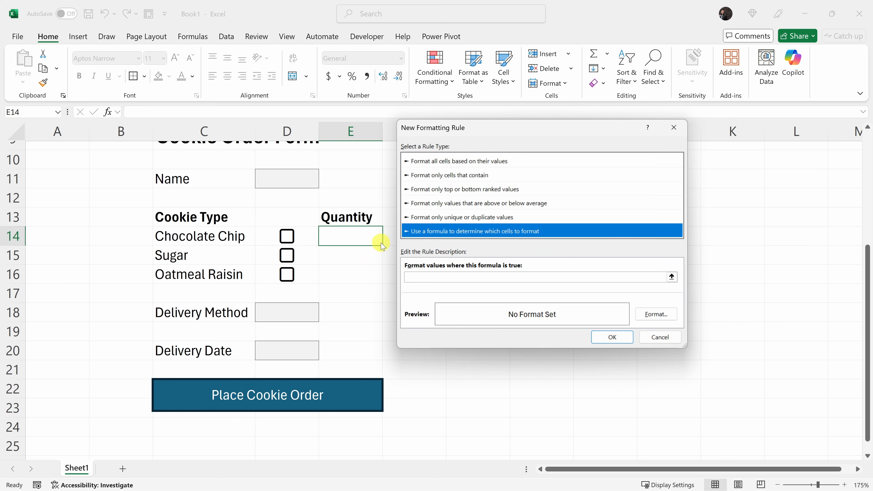
left_click(434, 277)
left_click(435, 276)
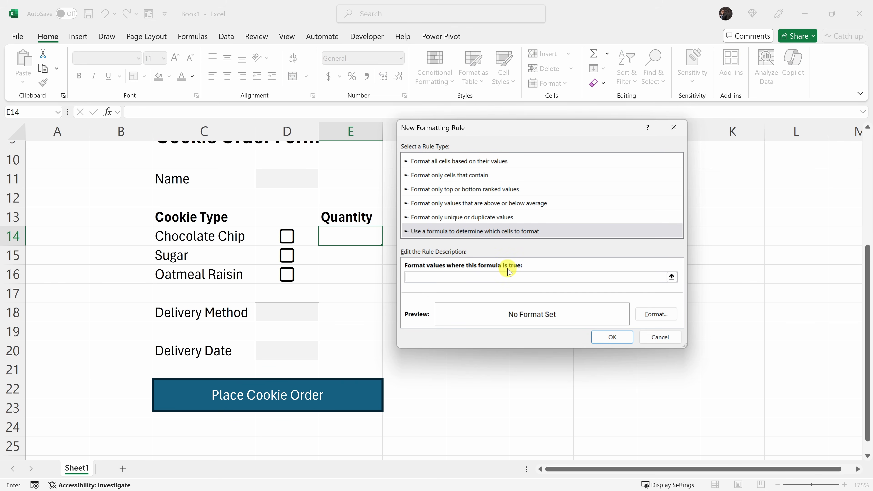
left_click(308, 238)
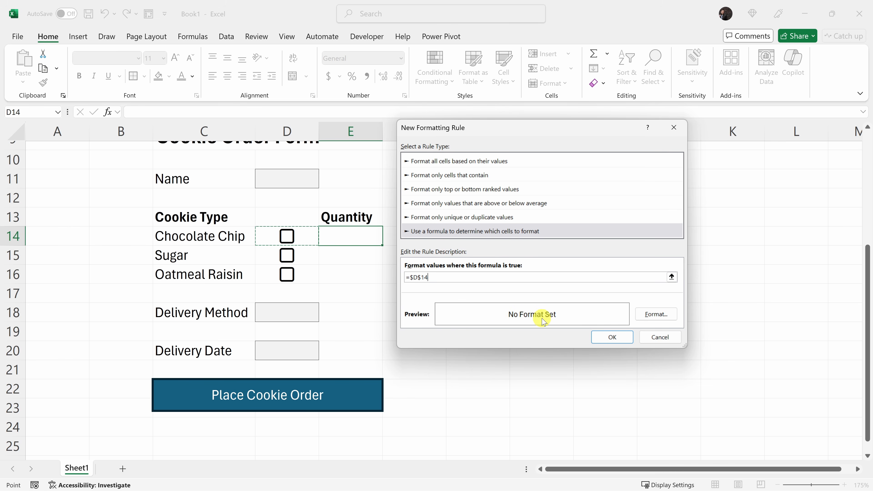
- Give the E14 rule a light gray fill and an outline border, and save the rule
left_click(655, 314)
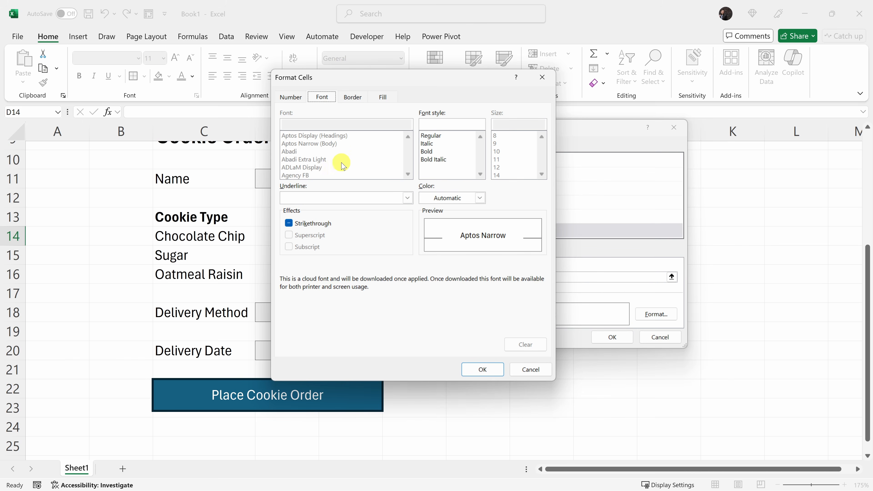
left_click(352, 97)
left_click(385, 97)
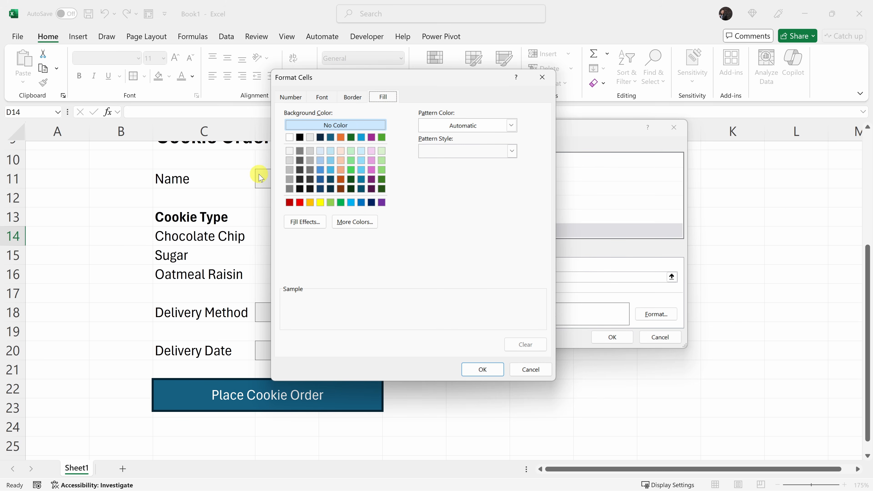
left_click(291, 151)
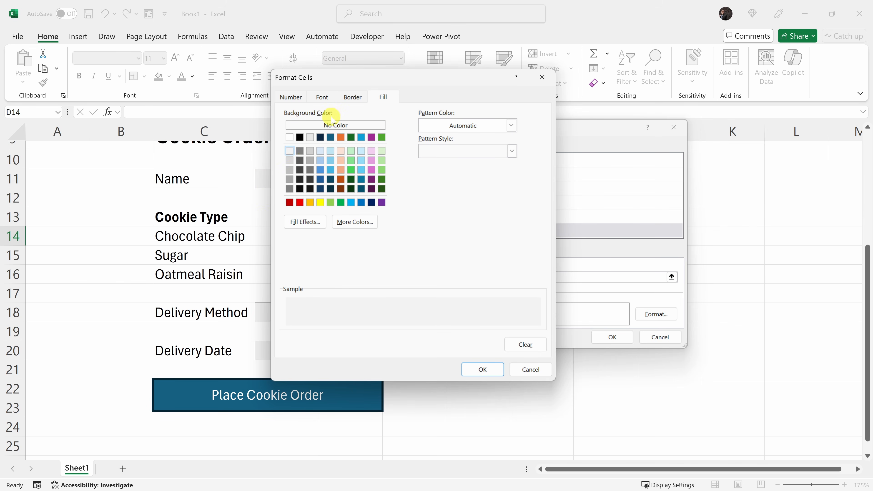
left_click(352, 97)
left_click(428, 133)
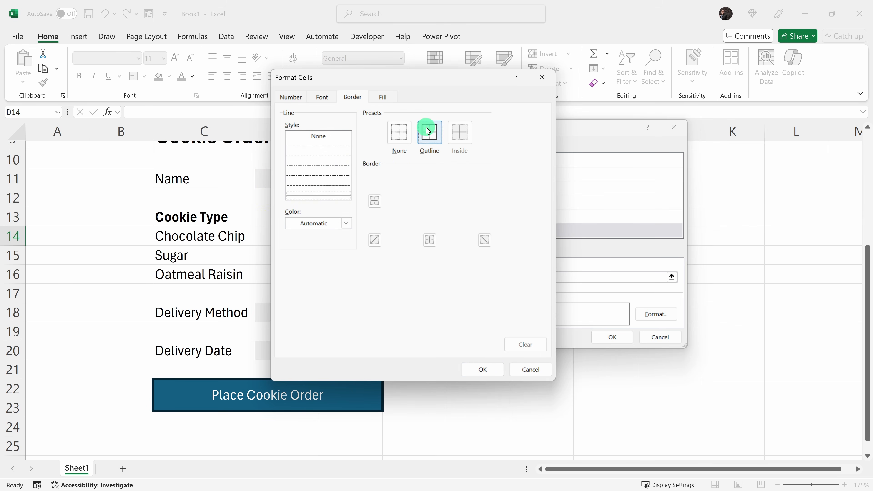
left_click(483, 370)
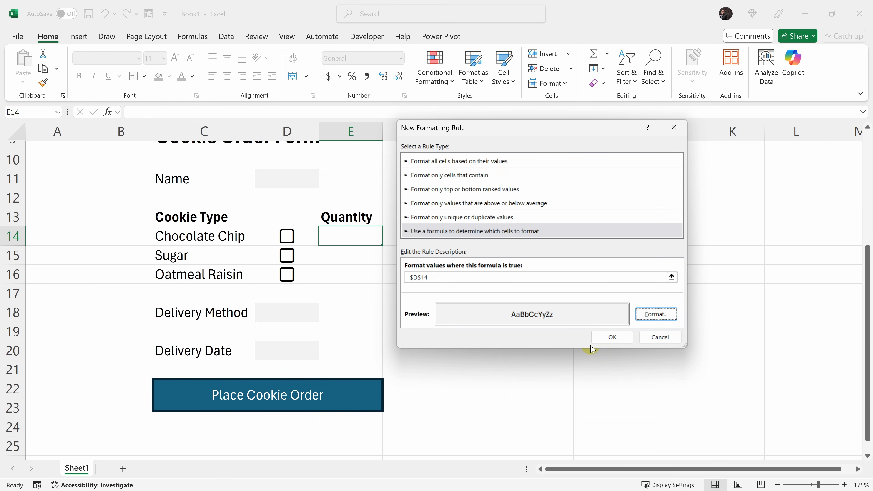
left_click(605, 339)
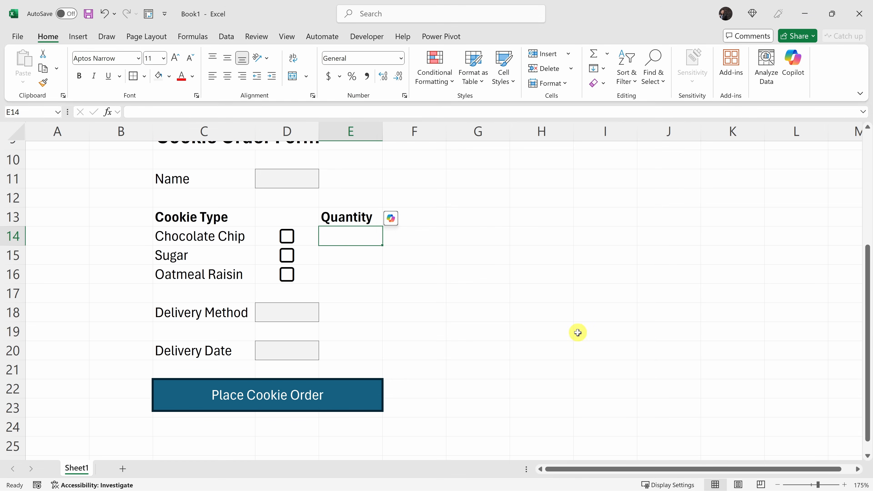
- Test the quantity formatting by ticking and clearing the Chocolate Chip and Sugar checkboxes
left_click(404, 261)
left_click(411, 236)
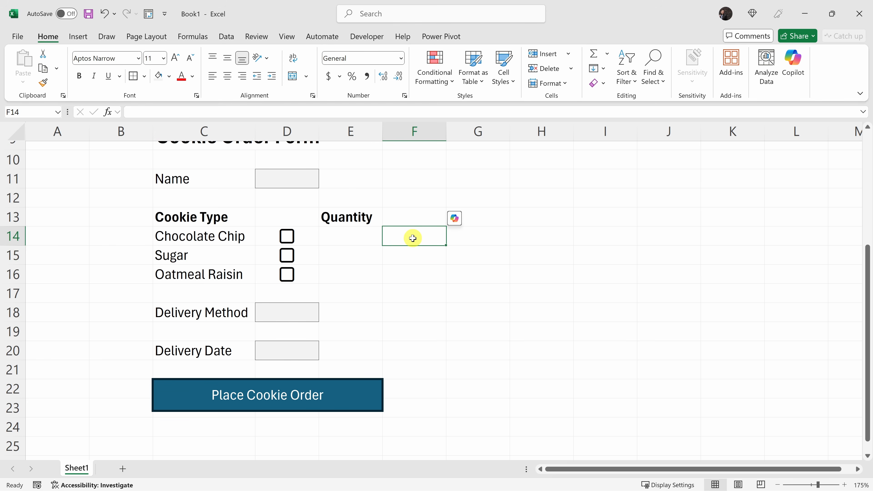
left_click(286, 236)
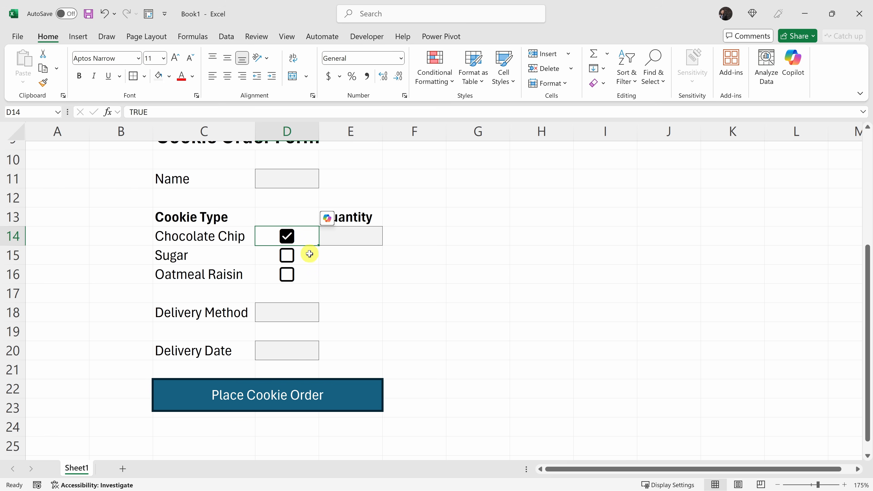
left_click(287, 237)
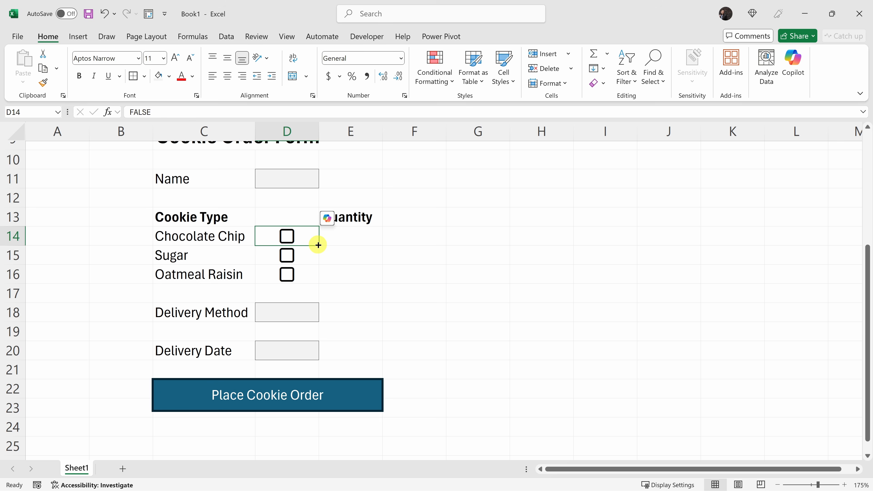
left_click(287, 255)
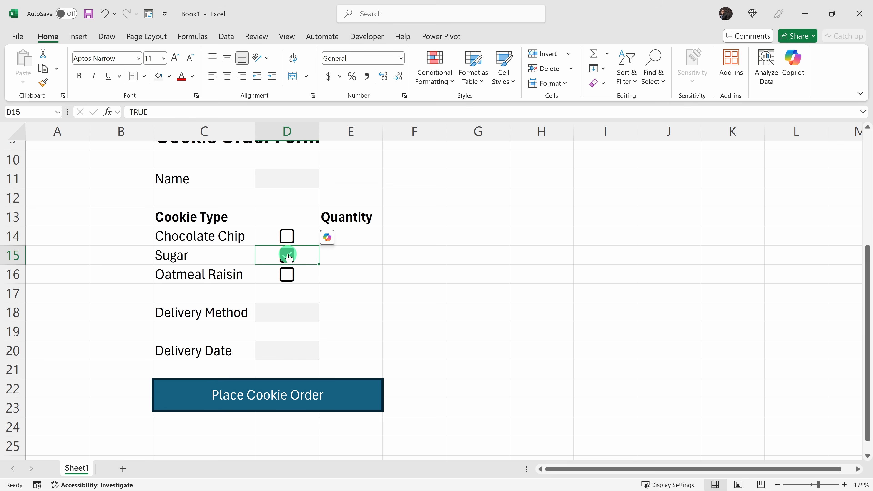
left_click(287, 255)
left_click(353, 253)
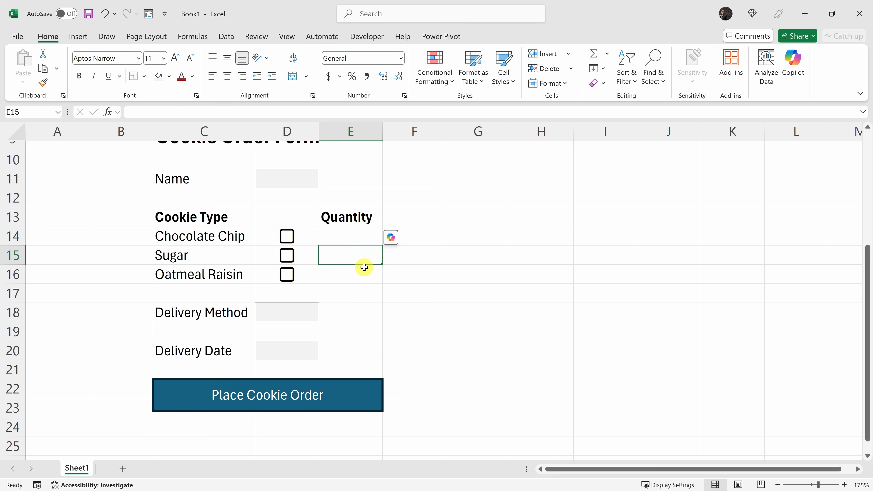
left_click(355, 278)
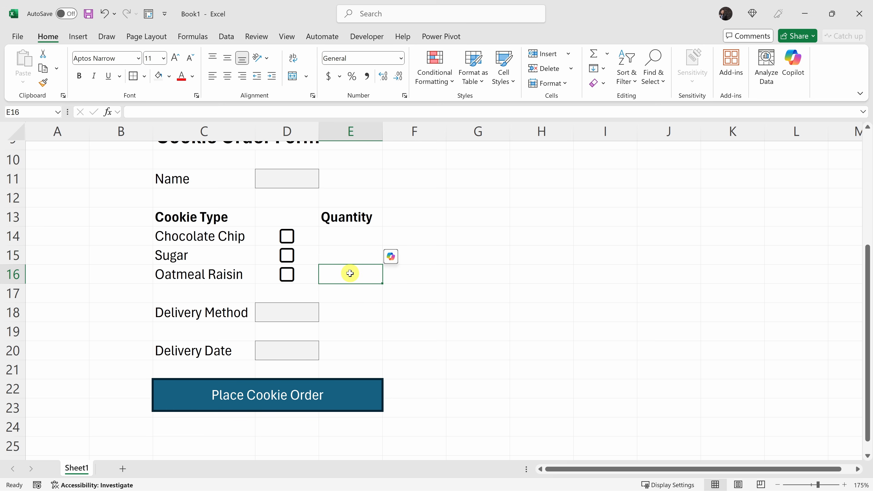
- Change the formula of E14's conditional formatting rule to =$D14 so its row reference is relative, and apply it
left_click(352, 236)
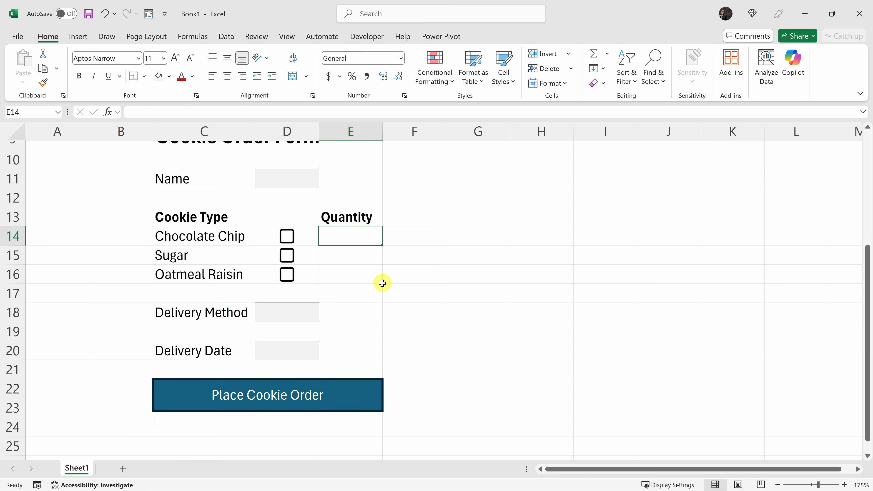
left_click(440, 83)
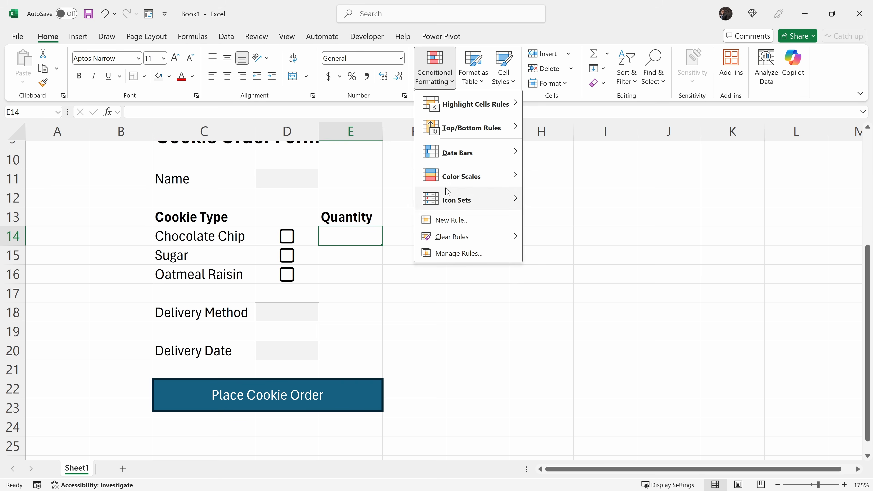
left_click(463, 254)
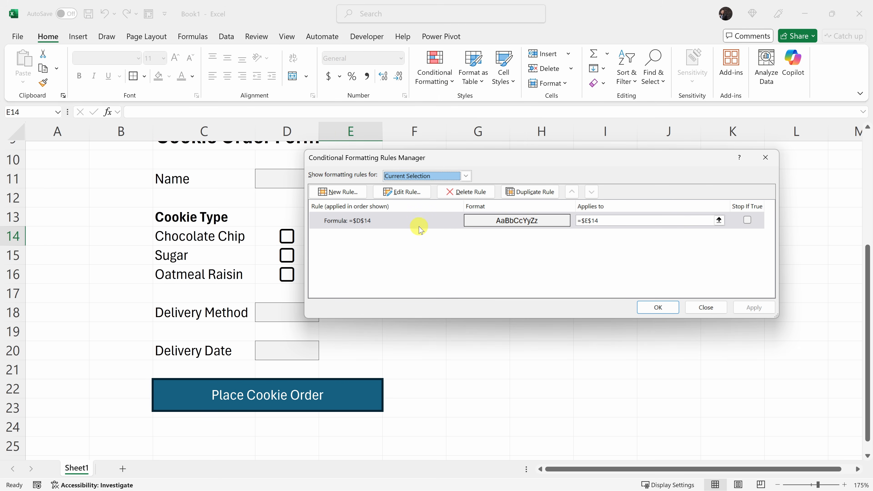
left_click(397, 199)
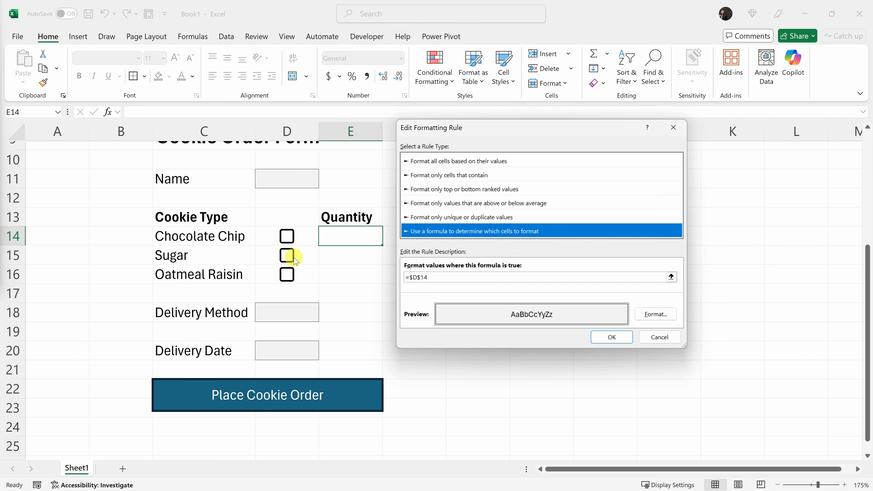
double_click(417, 277)
left_click(419, 277)
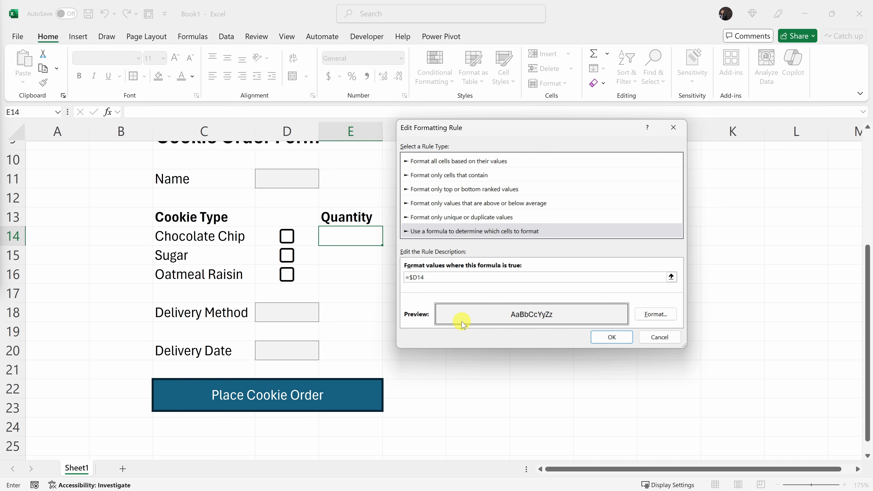
left_click(611, 338)
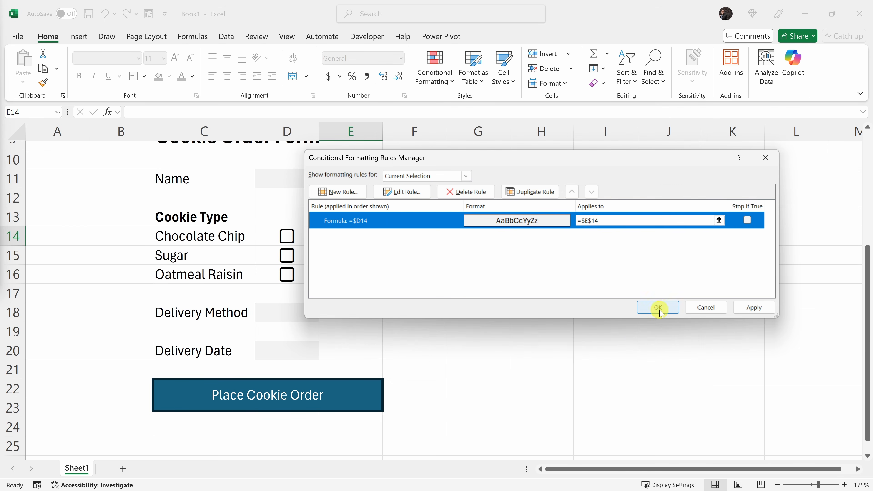
left_click(752, 307)
left_click(657, 307)
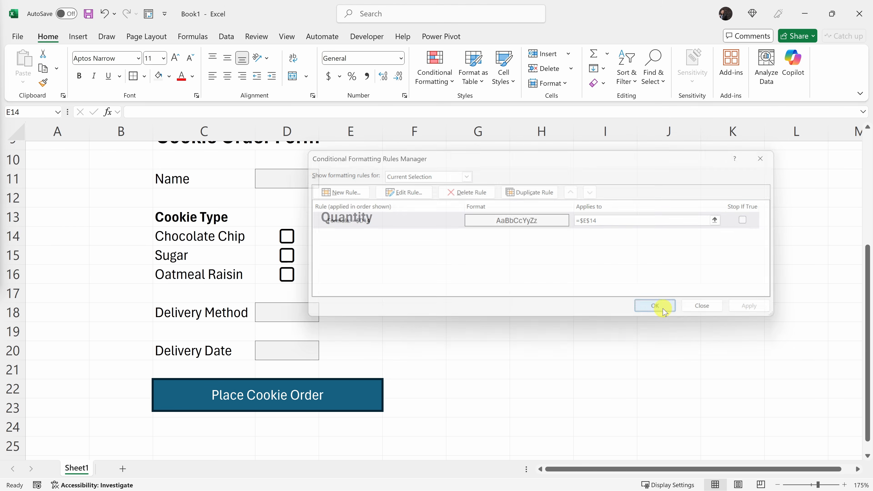
- Fill the conditional formatting of E14 down to E15 and E16
left_click(373, 243)
left_click_drag(382, 243, 384, 279)
left_click(393, 270)
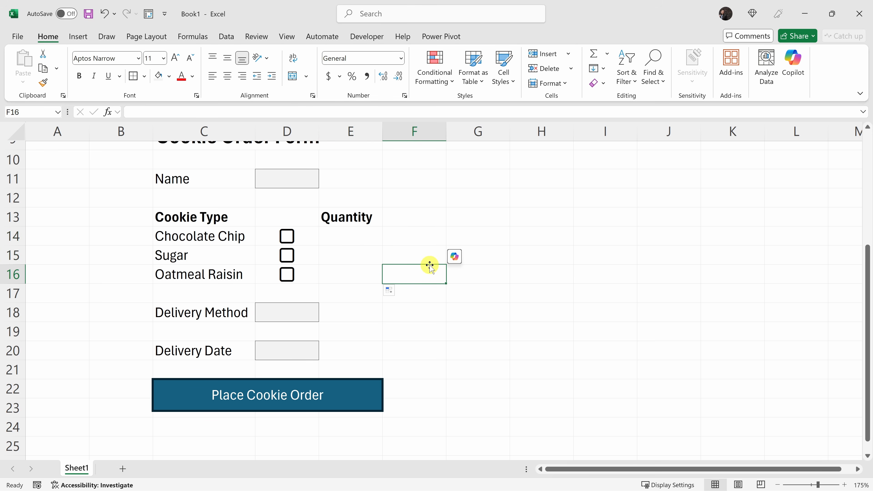
- Test the quantity cells by ticking and clearing the Sugar, Oatmeal Raisin and Chocolate Chip checkboxes
left_click(288, 255)
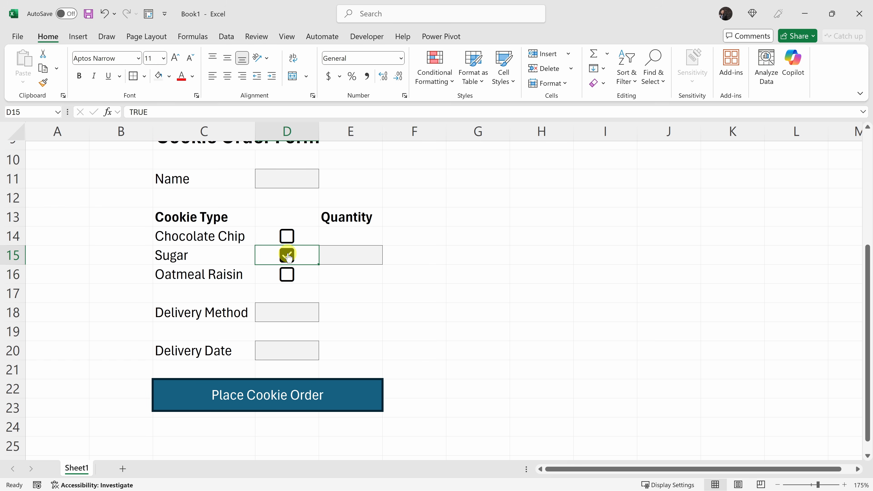
left_click(286, 275)
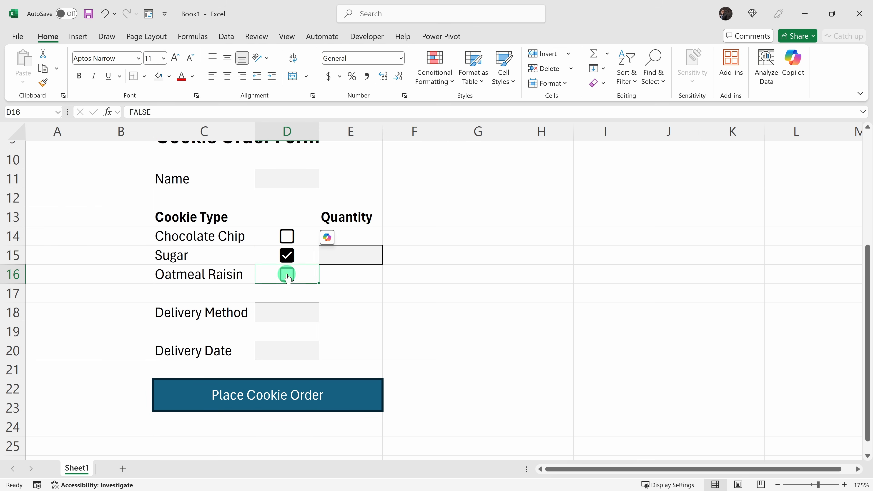
left_click(287, 237)
left_click(287, 237)
left_click(286, 255)
left_click(287, 274)
left_click(308, 238)
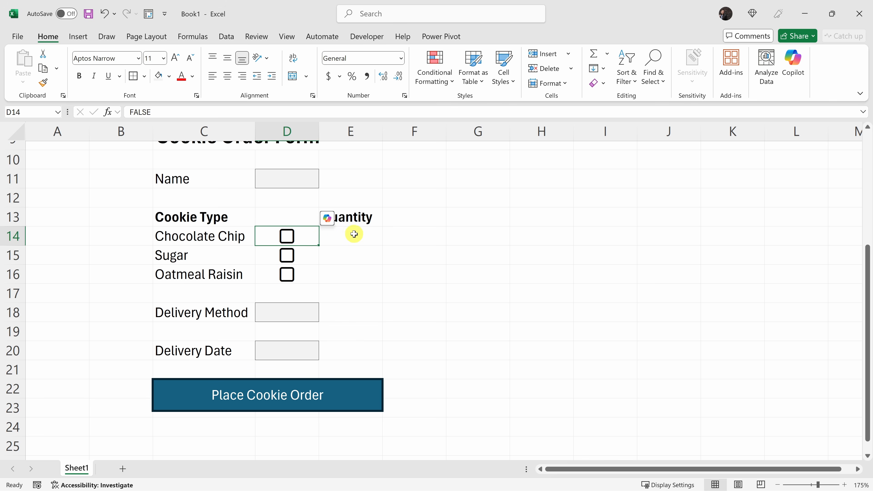
key("ctrl+c")
- Add list data validation to the Delivery Method cell D18 with the source Squirrel Couriers,Drone Drop,Catapult Delivery
left_click(294, 312)
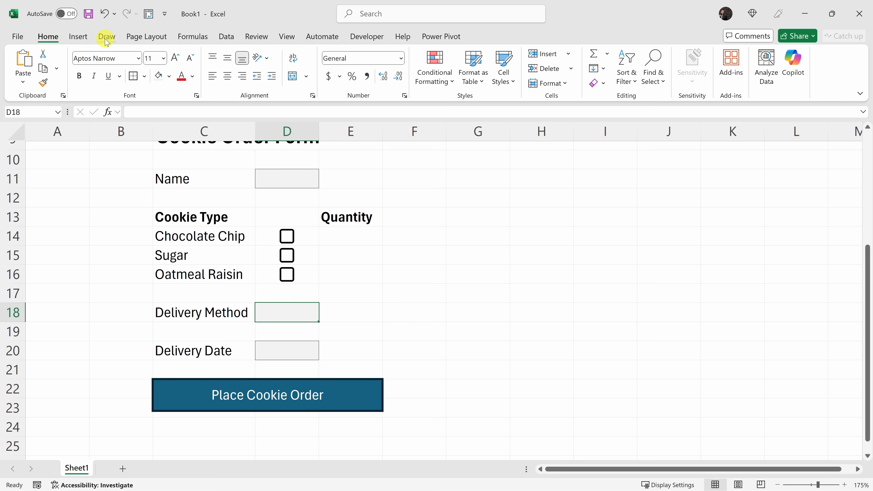
left_click(227, 37)
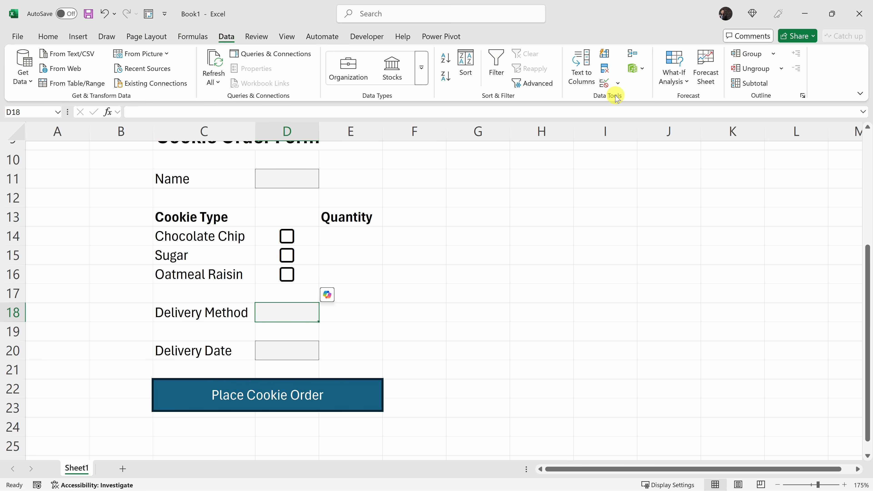
left_click(606, 84)
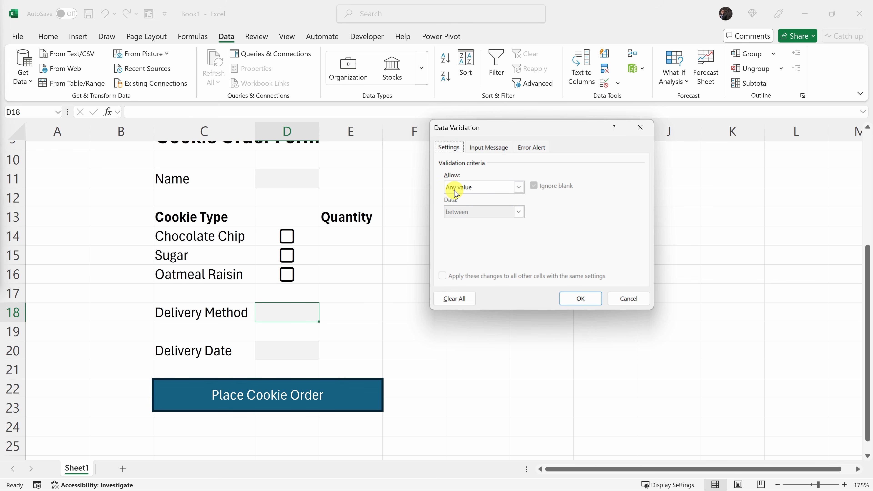
left_click(483, 189)
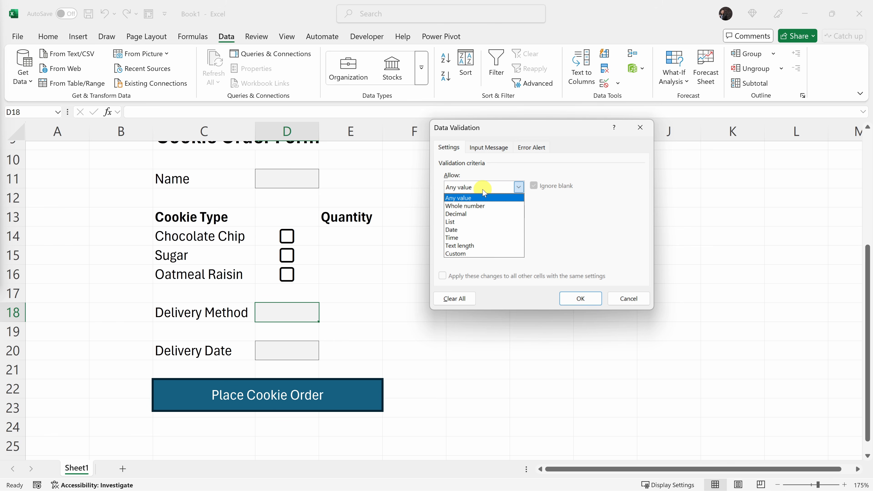
left_click(477, 222)
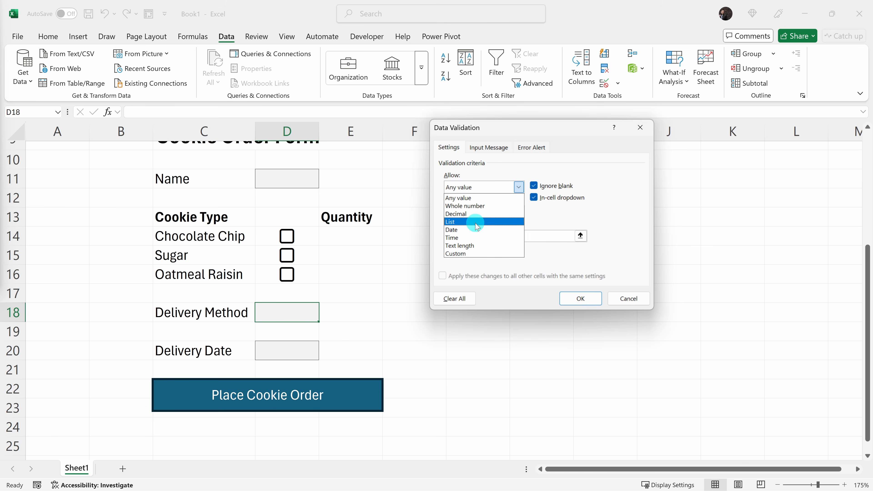
left_click(463, 235)
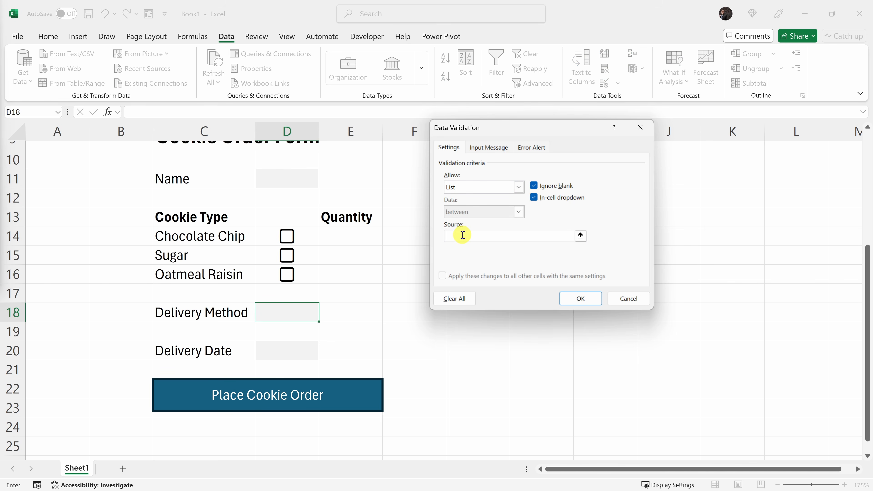
key("ctrl+v")
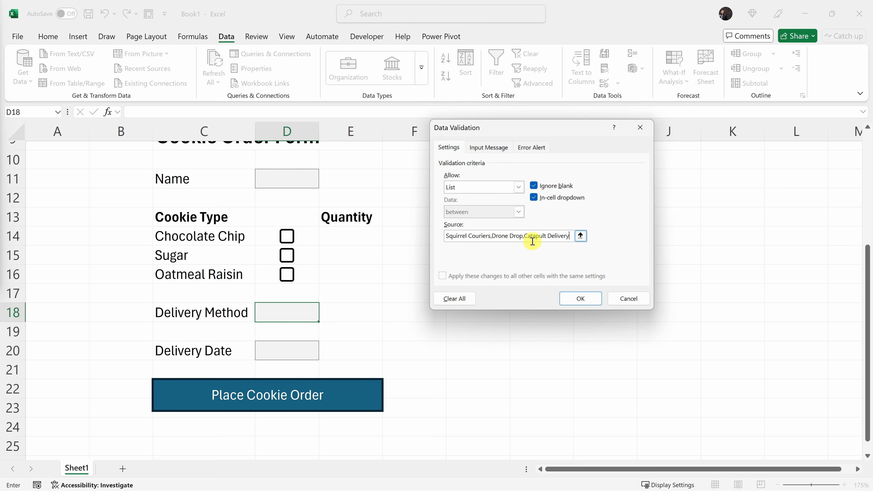
left_click(582, 300)
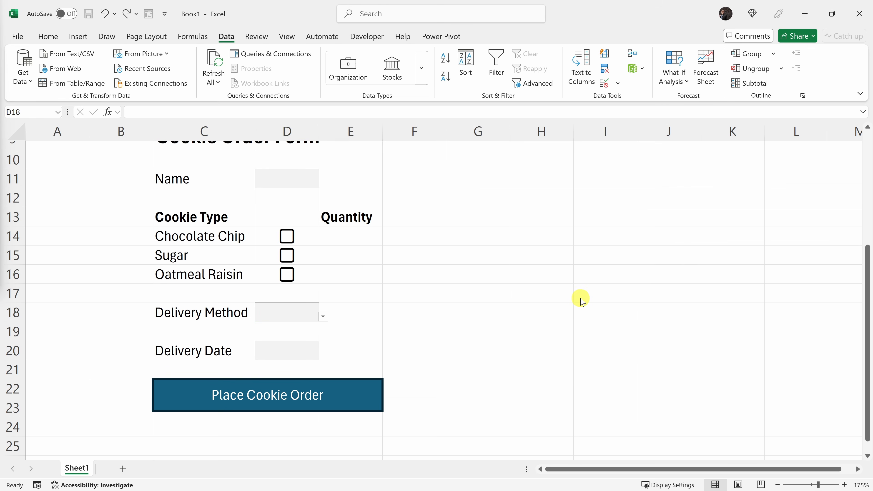
- Check the choices offered in the Delivery Method dropdown without selecting one
left_click(280, 312)
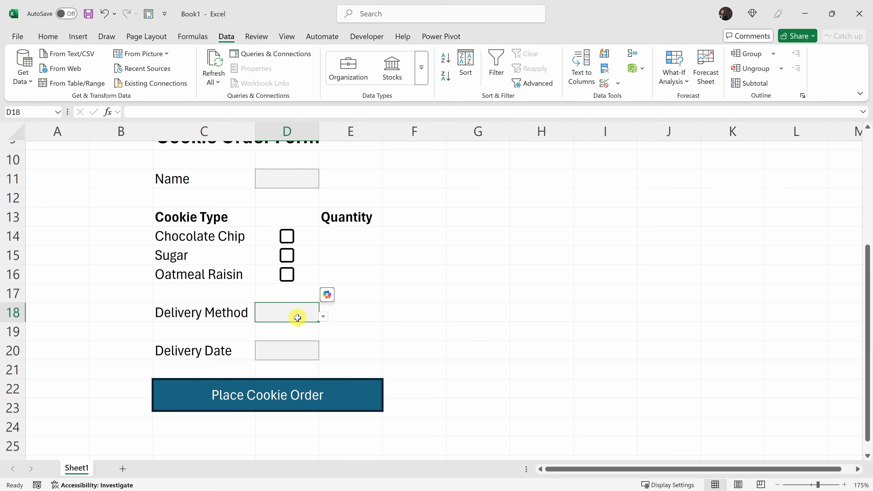
left_click(321, 317)
left_click(280, 314)
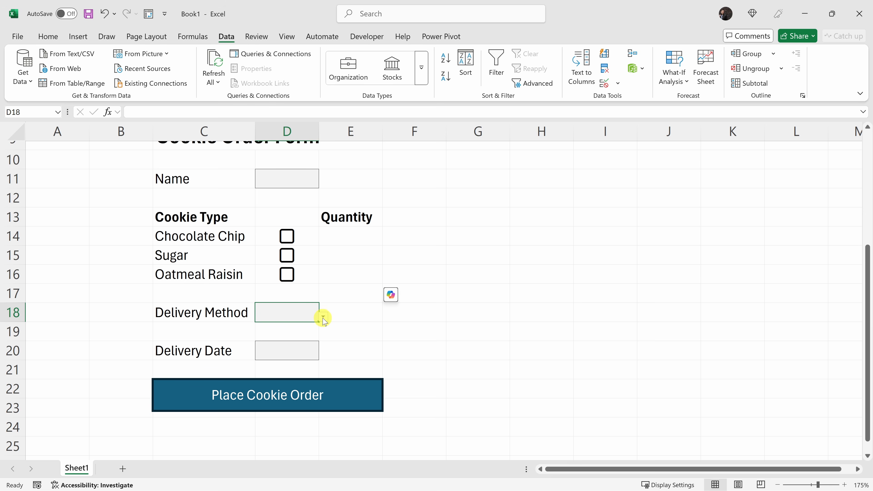
left_click(323, 317)
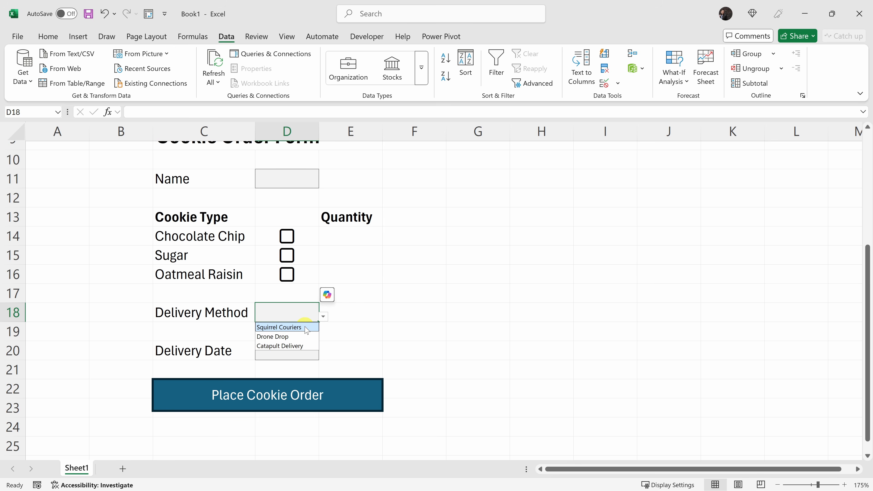
left_click(312, 313)
- Add data validation to the Delivery Date cell D20 allowing only dates between a start date of 1/29/2025 and an end date
left_click(304, 350)
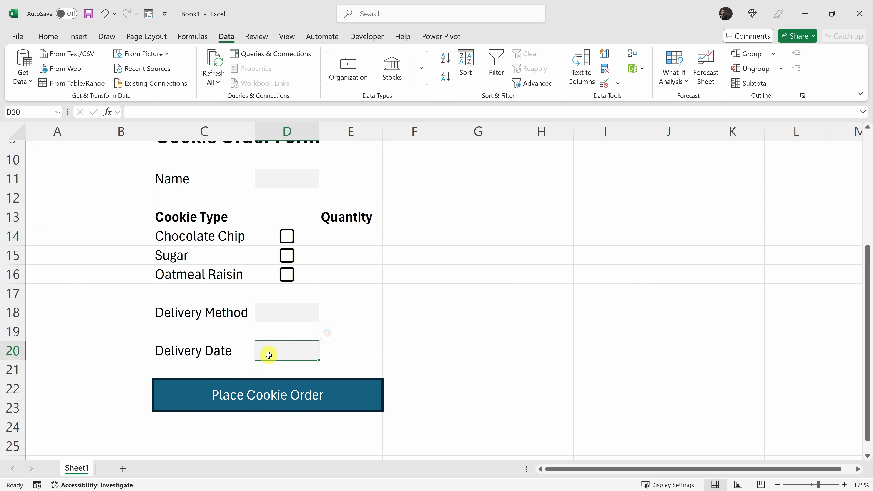
left_click(292, 352)
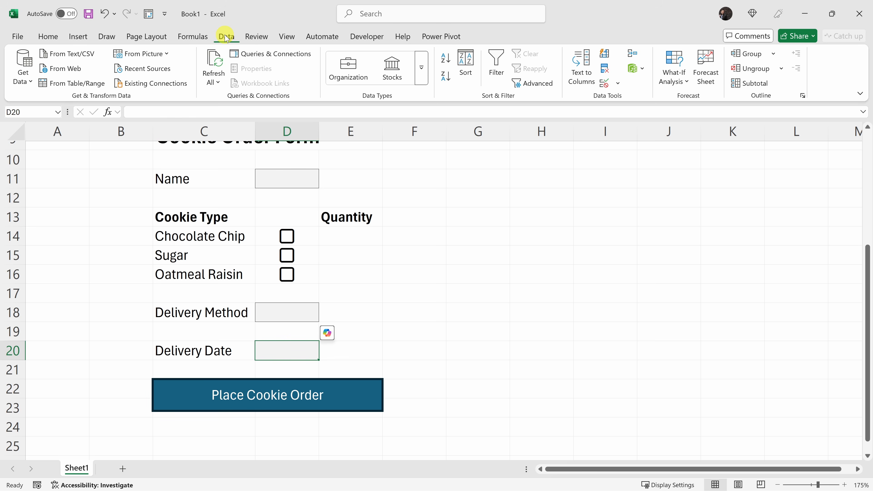
left_click(604, 86)
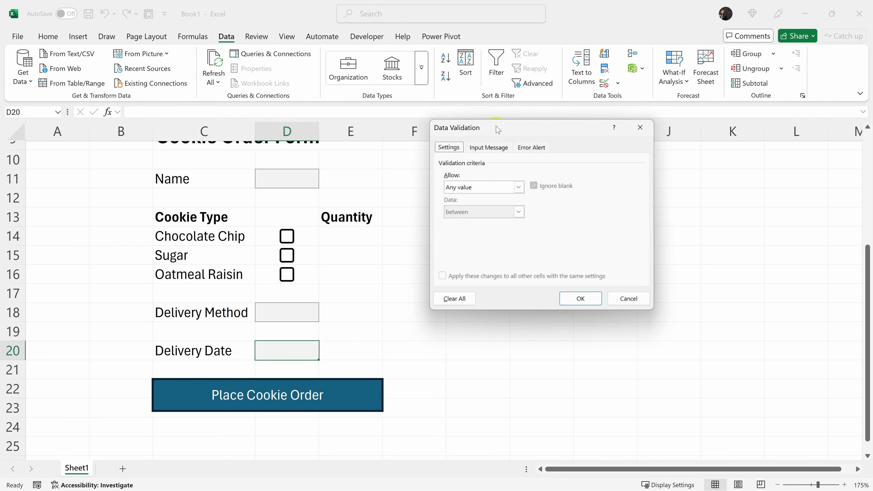
left_click(483, 188)
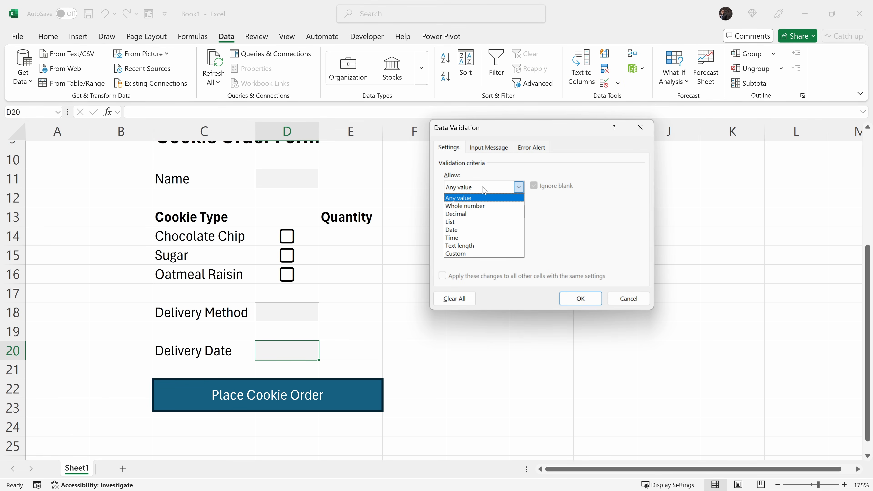
left_click(467, 230)
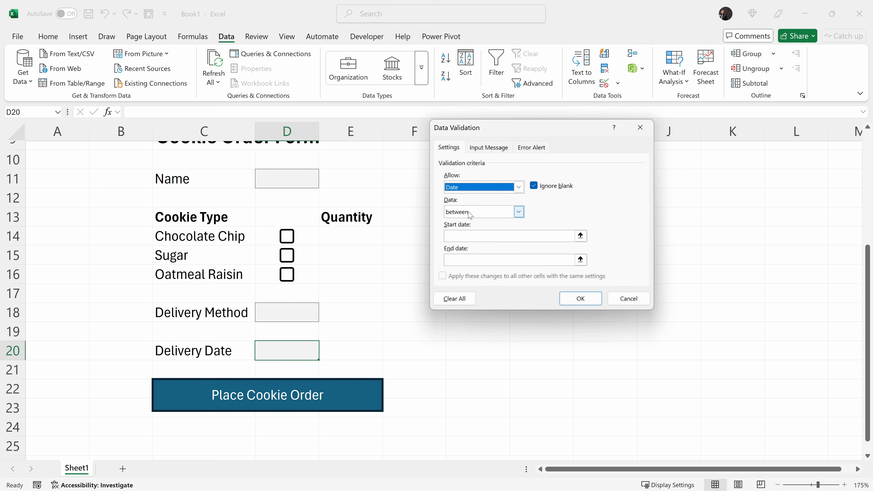
left_click(472, 237)
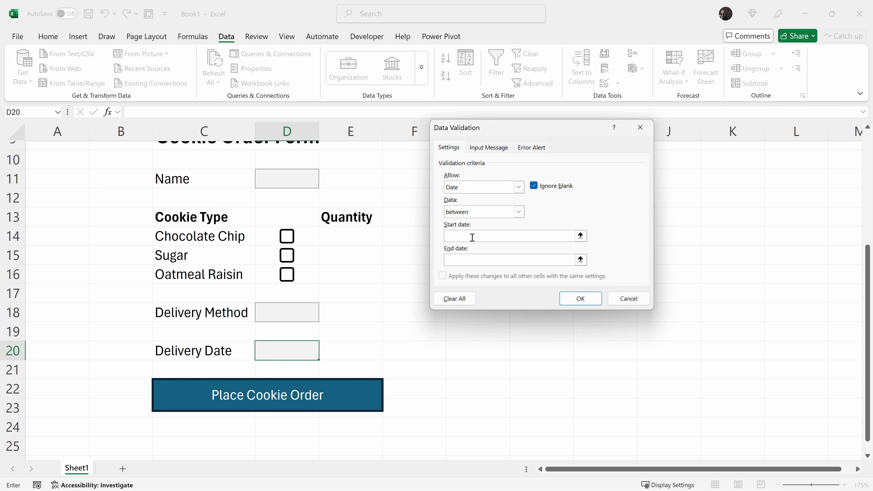
type("1/29/2025")
left_click(482, 257)
left_click(582, 298)
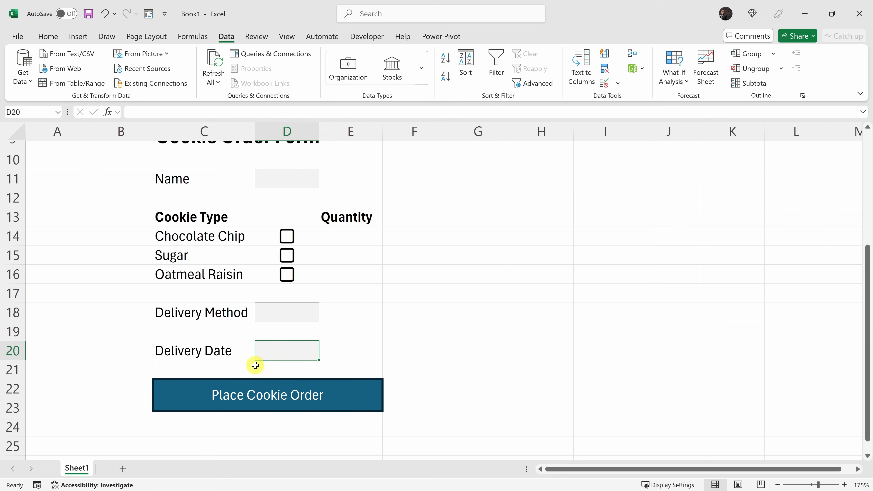
- Test the Delivery Date validation by entering plain text instead of a date, and cancel the entry
type("in")
key("Return")
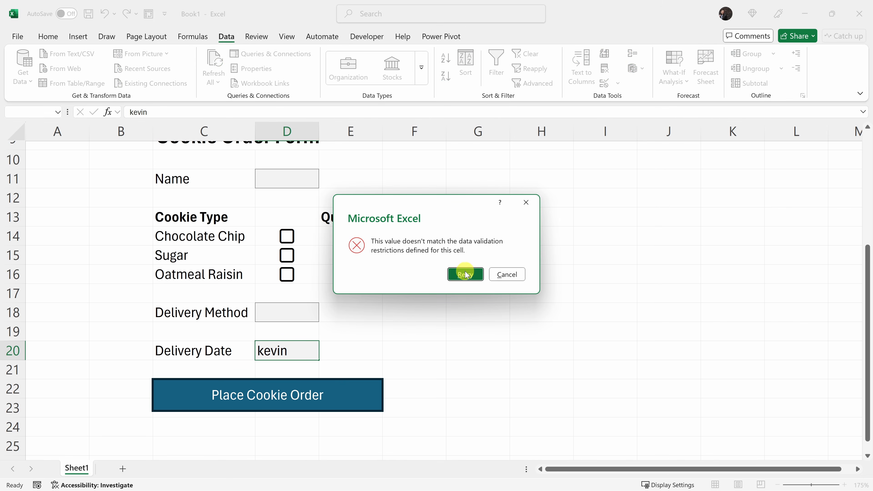
left_click(506, 274)
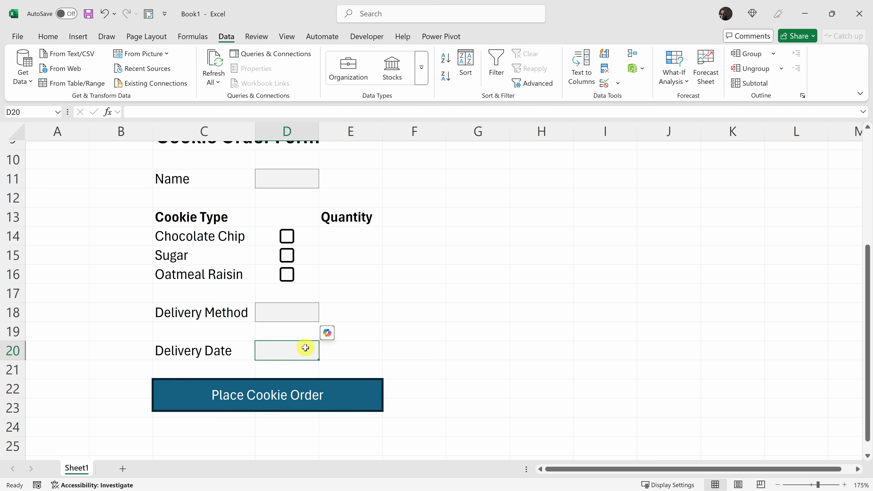
- Hide the worksheet's gridlines and check the whole form without them
scroll(309, 351, "up", 3)
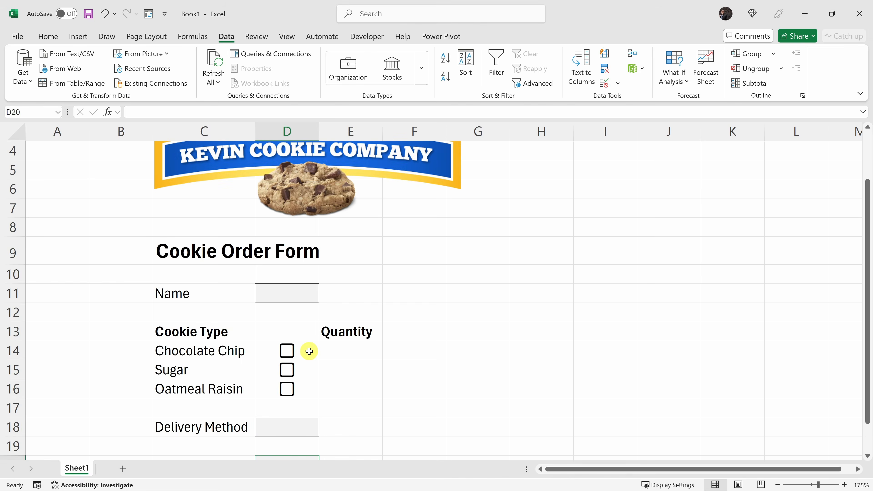
scroll(309, 351, "down", 2)
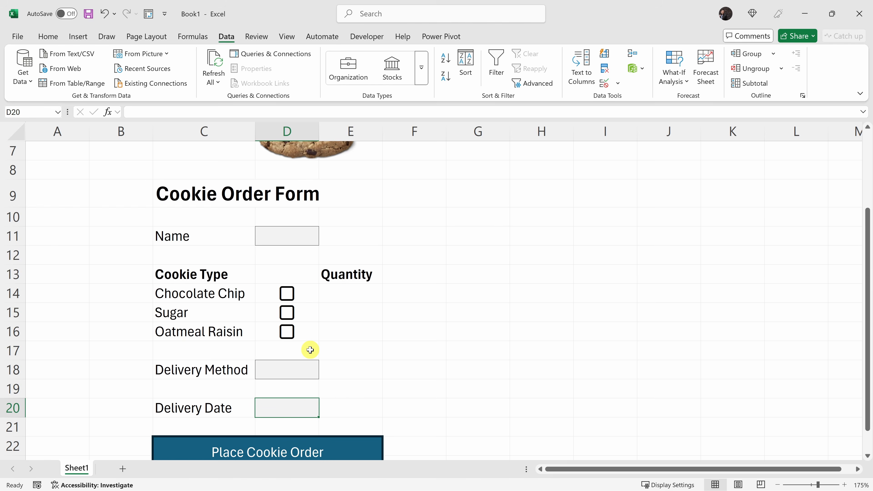
scroll(309, 344, "down", 1)
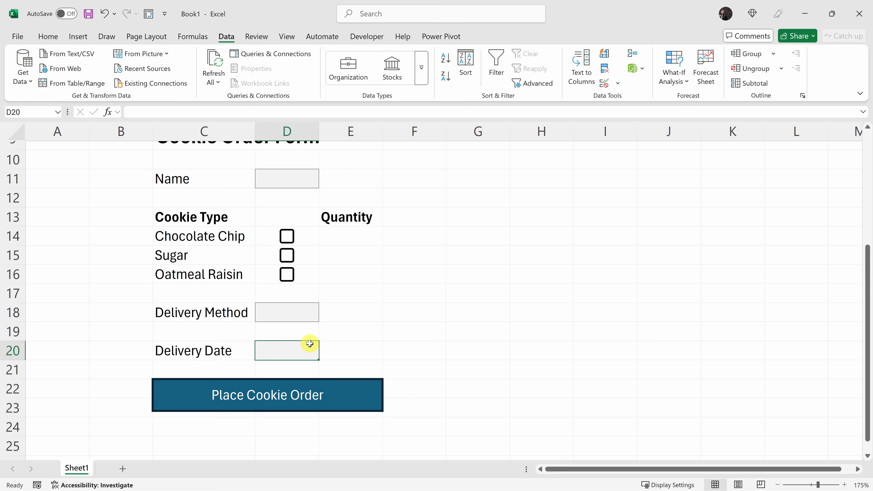
scroll(309, 343, "up", 3)
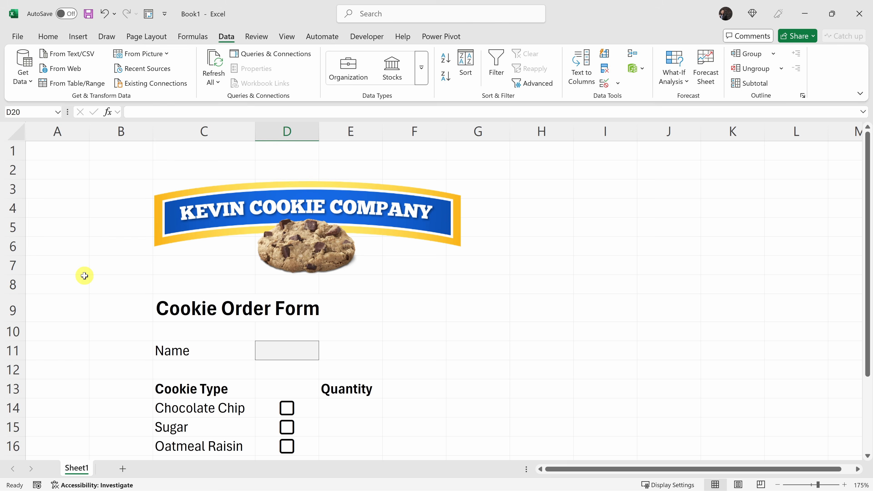
left_click(286, 37)
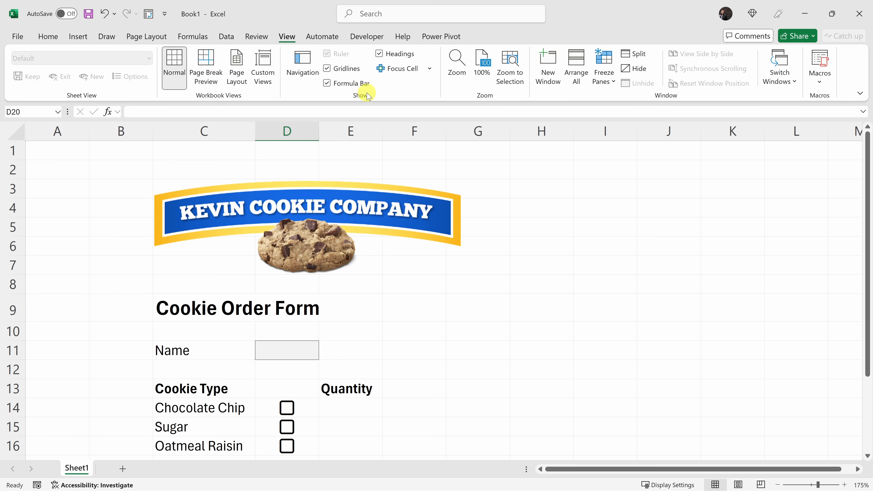
left_click(327, 69)
scroll(249, 207, "down", 4)
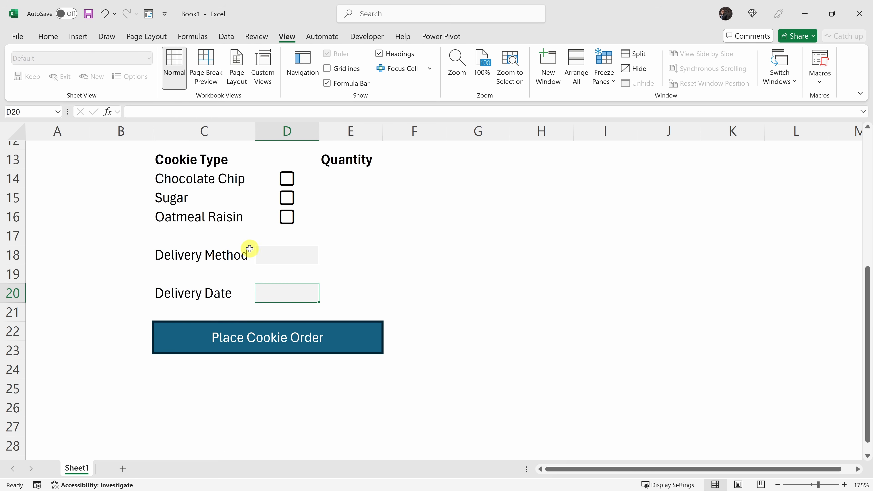
scroll(249, 284, "up", 4)
- Add an outside border around the whole cookie order form, range B2:G24, and check the outline
left_click(133, 183)
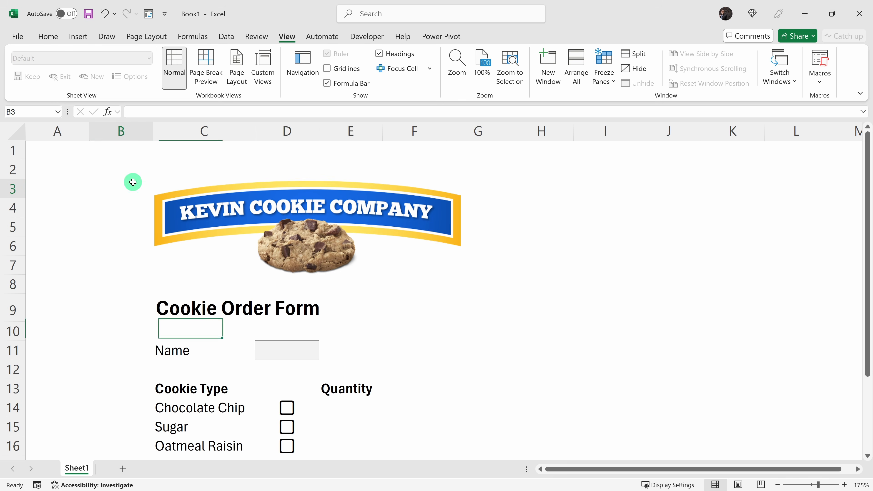
left_click(130, 171)
left_click_drag(131, 171, 505, 171)
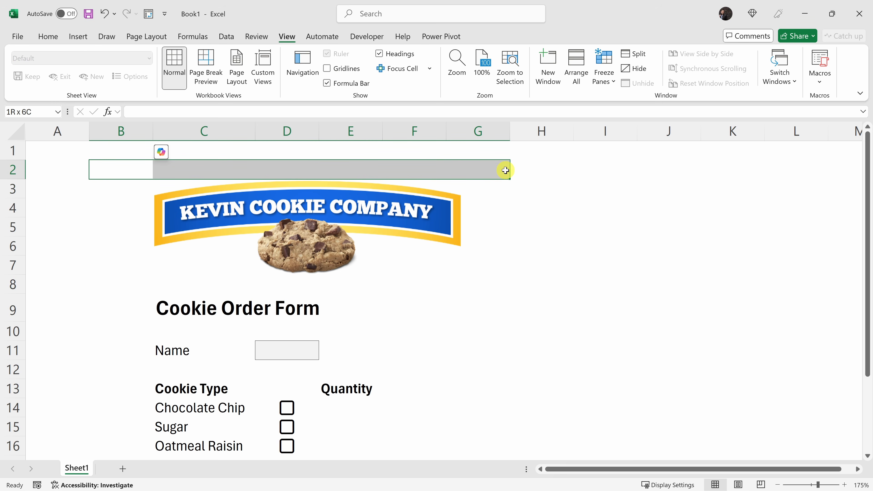
left_click_drag(505, 170, 505, 171)
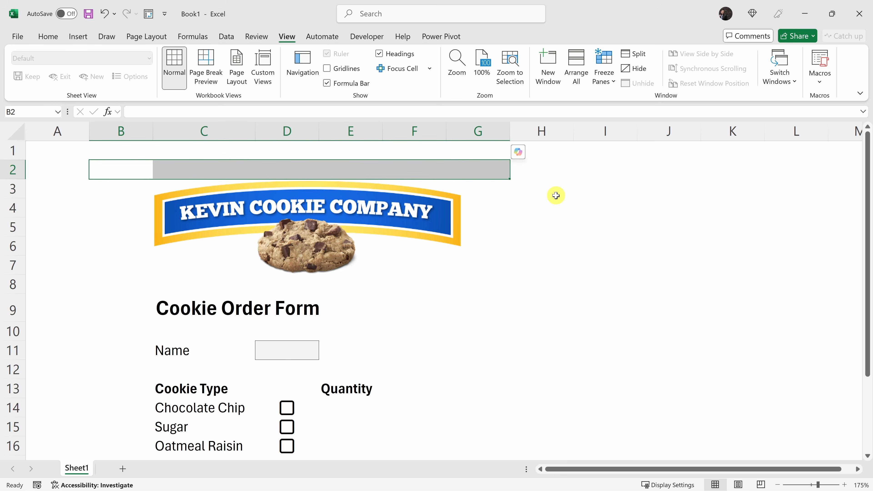
key("shift+Down")
key("shift+Down")
key("shift+Down")
key("shift+Down")
key("shift+Down")
key("shift+Down")
key("shift+Down")
key("shift+Down")
key("shift+Down")
key("shift+Down")
key("shift+Down")
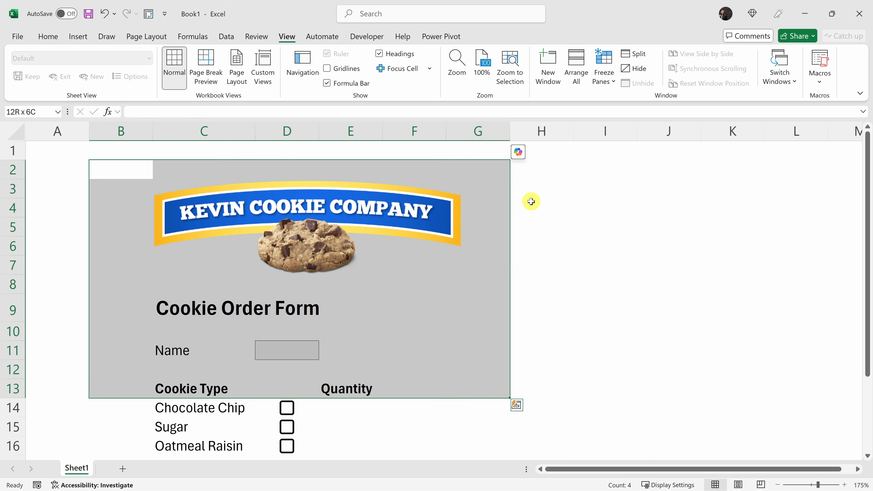
scroll(519, 260, "down", 3)
scroll(519, 260, "down", 1)
key("shift+Down")
key("shift+Down")
key("shift+Down")
key("shift+Down")
key("shift+Down")
key("shift+Down")
key("shift+Down")
key("shift+Down")
key("shift+Down")
key("shift+Down")
key("shift+Down")
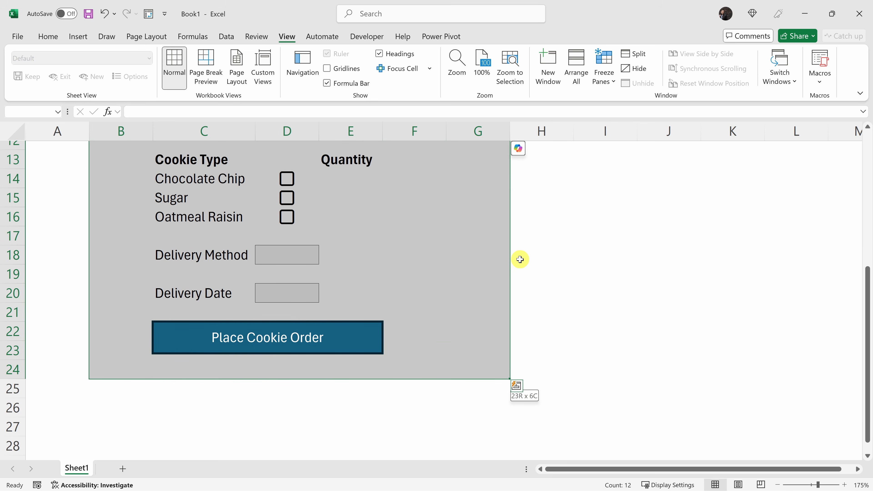
scroll(276, 285, "up", 4)
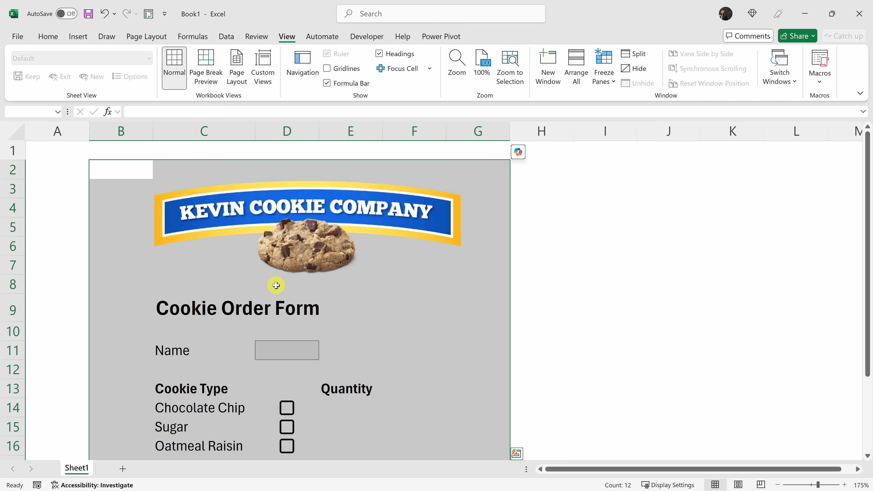
left_click(51, 37)
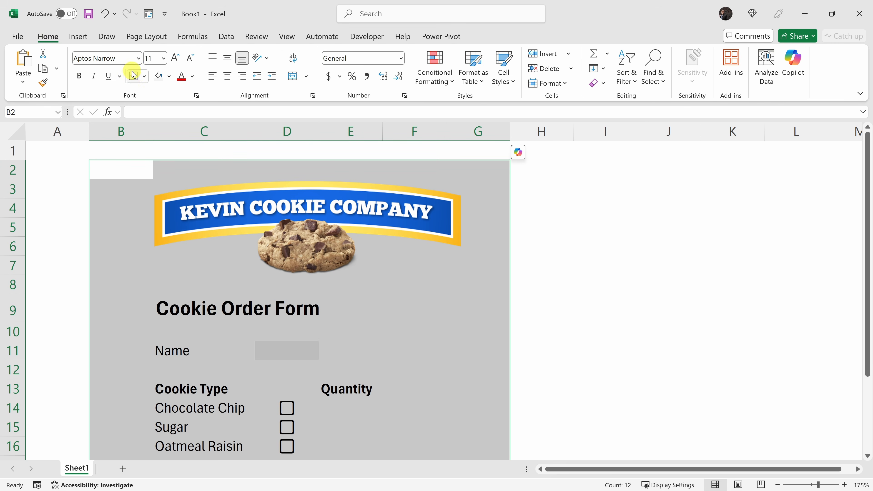
left_click(133, 76)
left_click(571, 191)
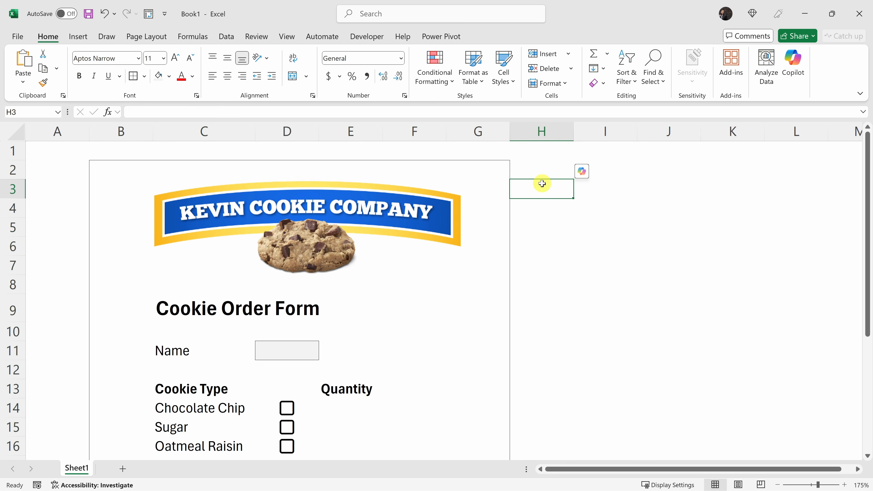
scroll(486, 158, "down", 4)
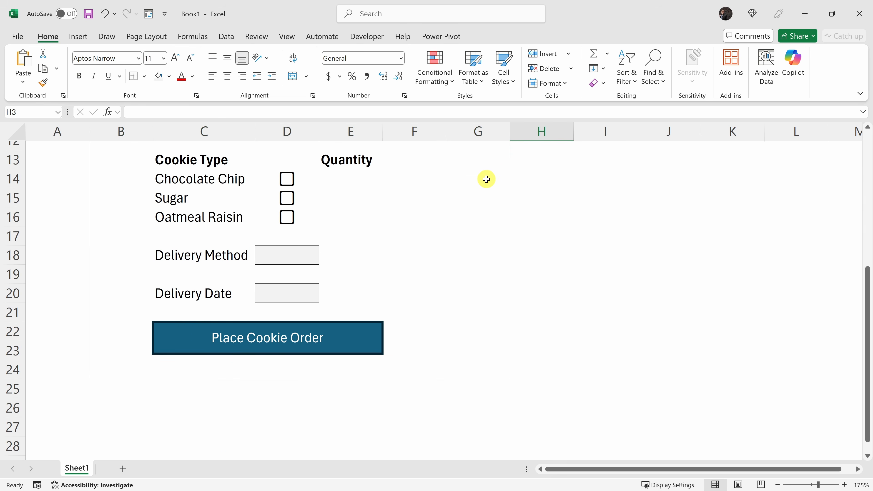
- Widen column D of the form and shift the Kevin Cookie Company logo to re-center it over the wider layout
scroll(486, 179, "up", 4)
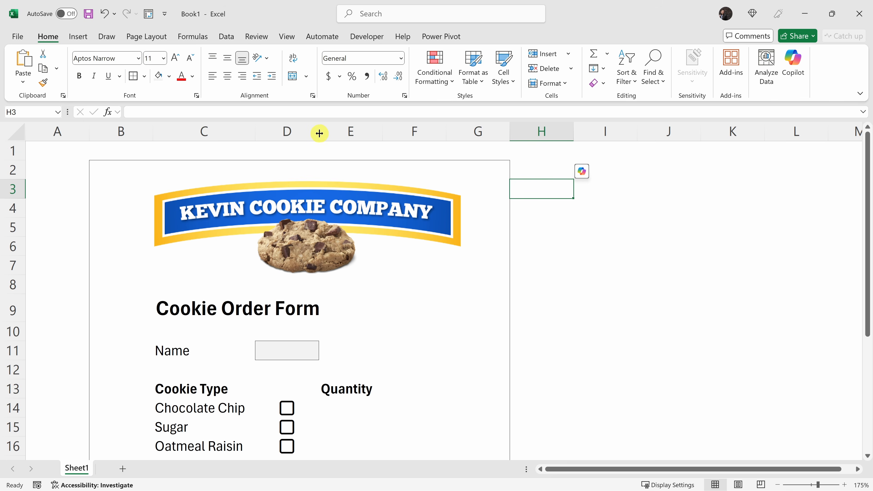
left_click_drag(319, 133, 360, 133)
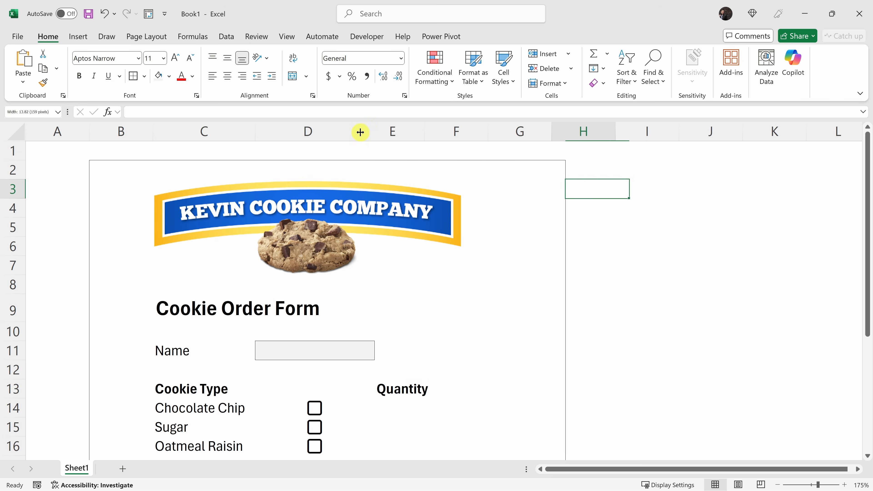
left_click_drag(320, 206, 335, 206)
left_click(326, 173)
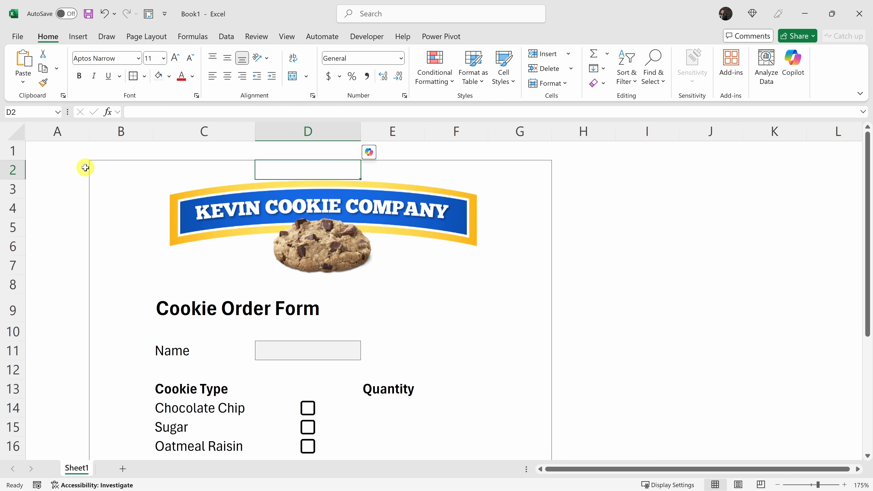
- Fill row 1 and column A with a dark blue theme color
left_click(15, 150)
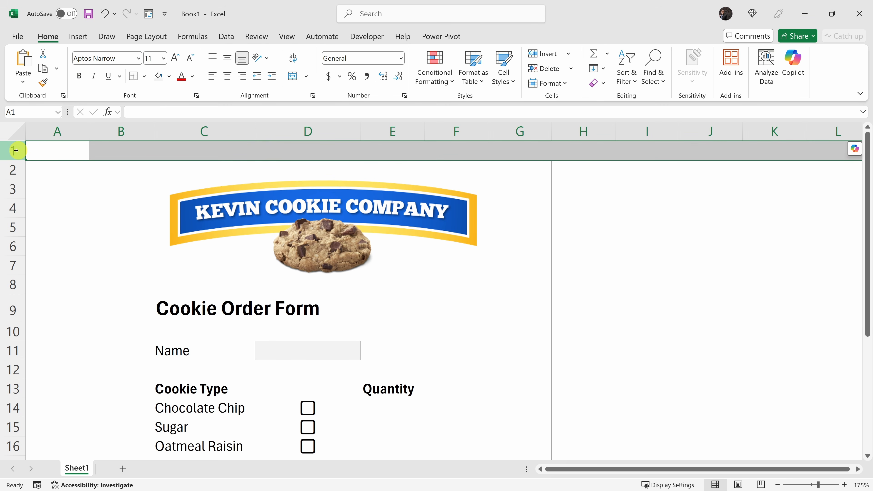
left_click(169, 77)
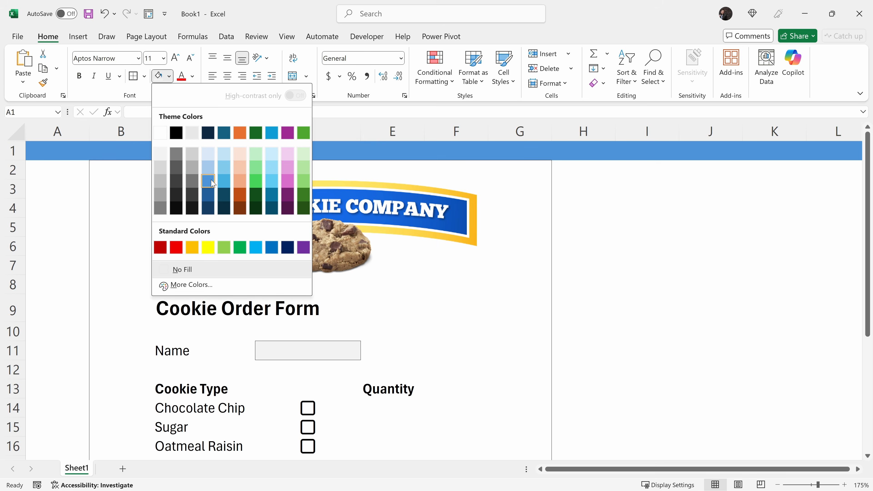
left_click(207, 196)
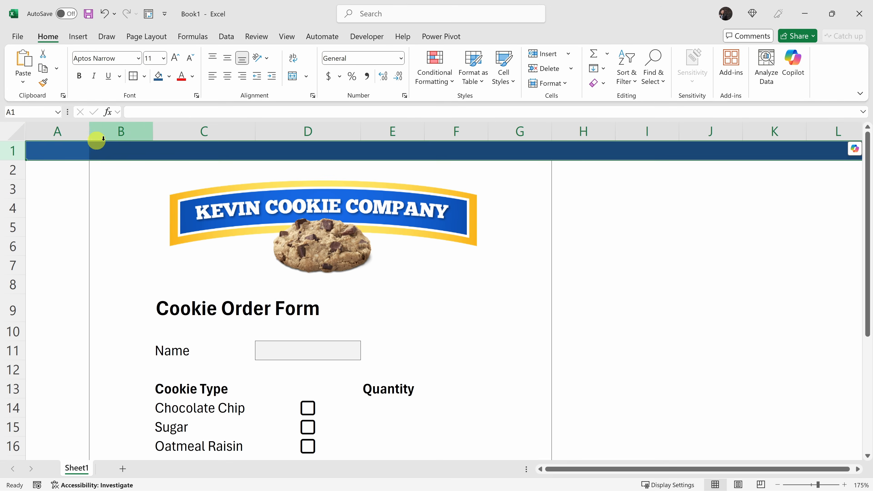
left_click(59, 132)
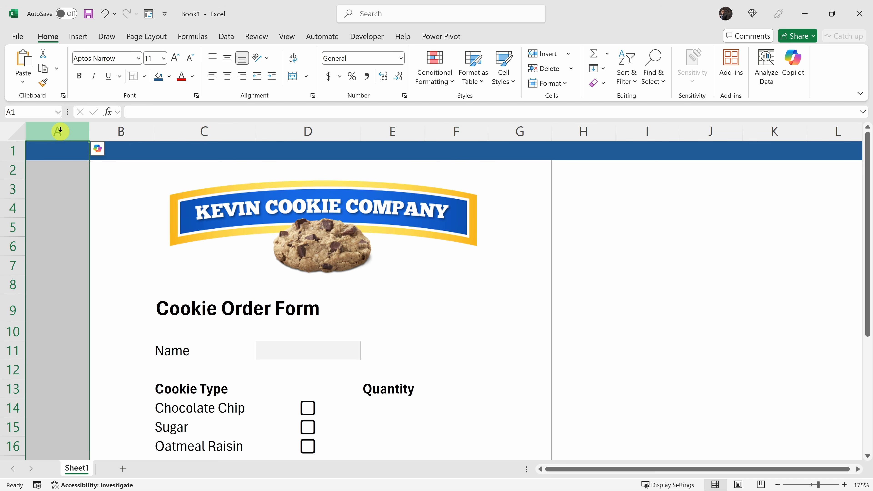
left_click(158, 76)
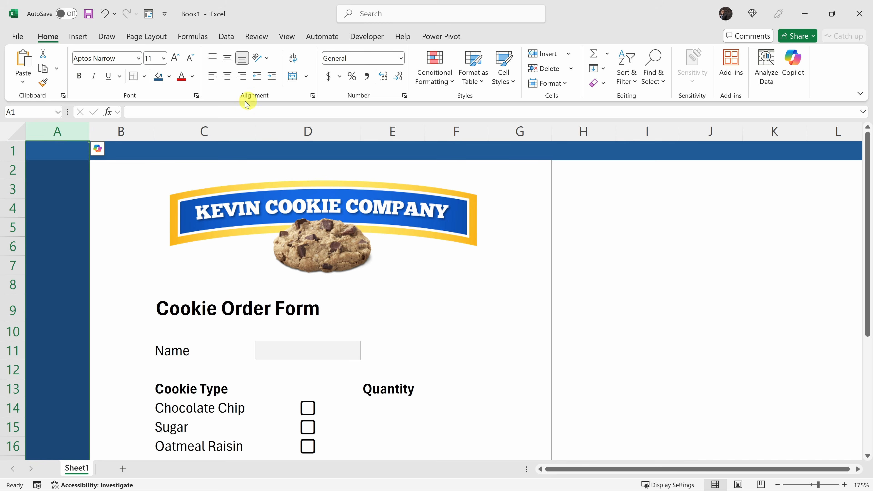
- Fill column H and every column beyond it with the same dark blue
left_click(572, 130)
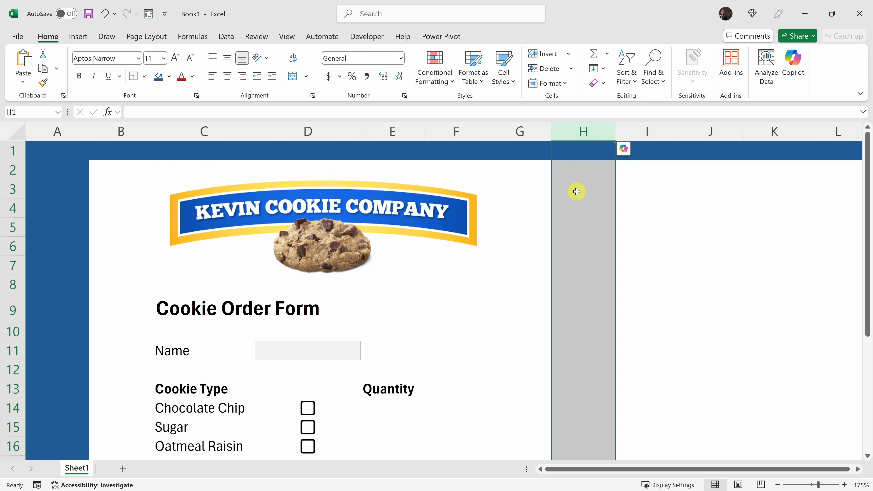
key("ctrl+shift+Right")
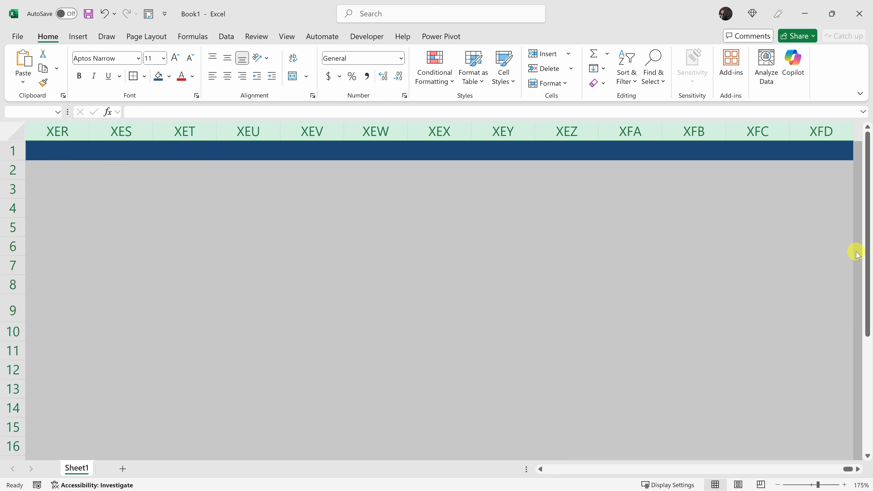
left_click(158, 76)
left_click(417, 211)
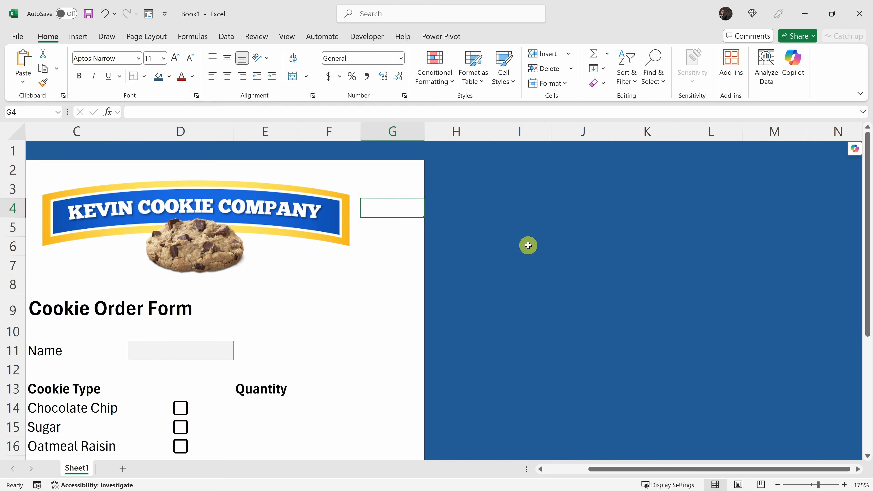
scroll(481, 237, "left", 2)
- Fill row 25 and all rows below it with the same dark blue, and check the framed form
scroll(308, 236, "down", 7)
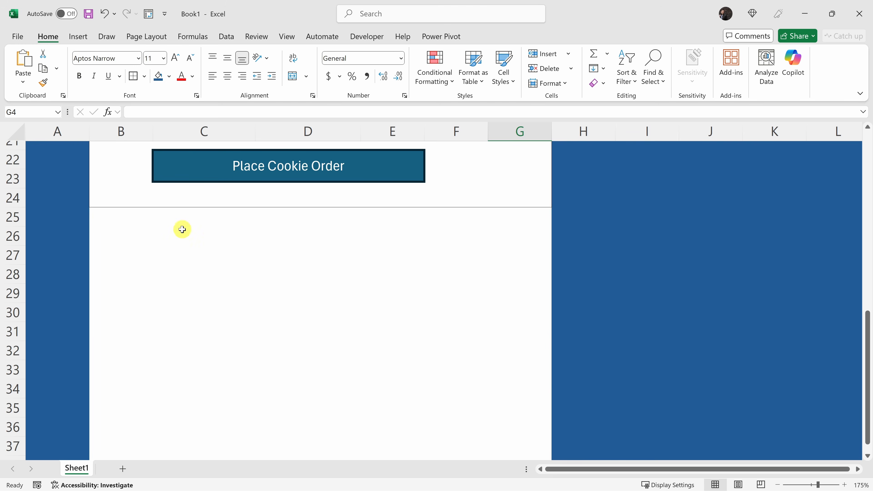
left_click(102, 214)
left_click(13, 216)
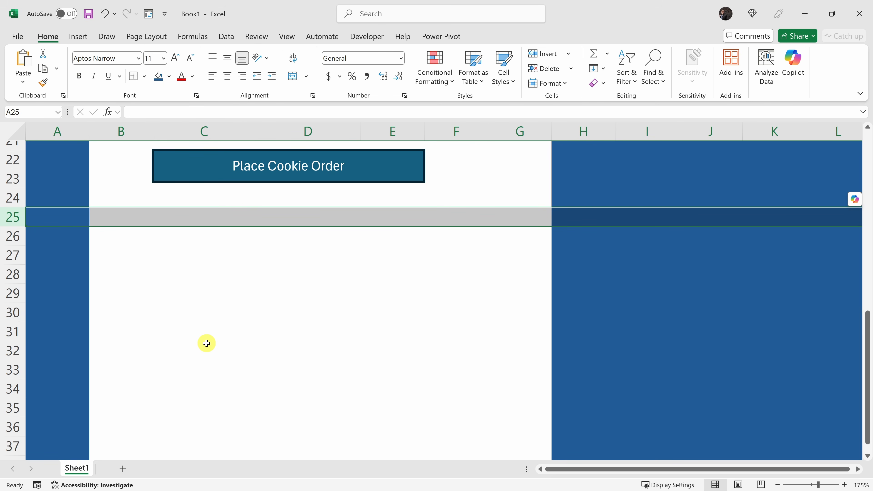
key("ctrl+shift+Down")
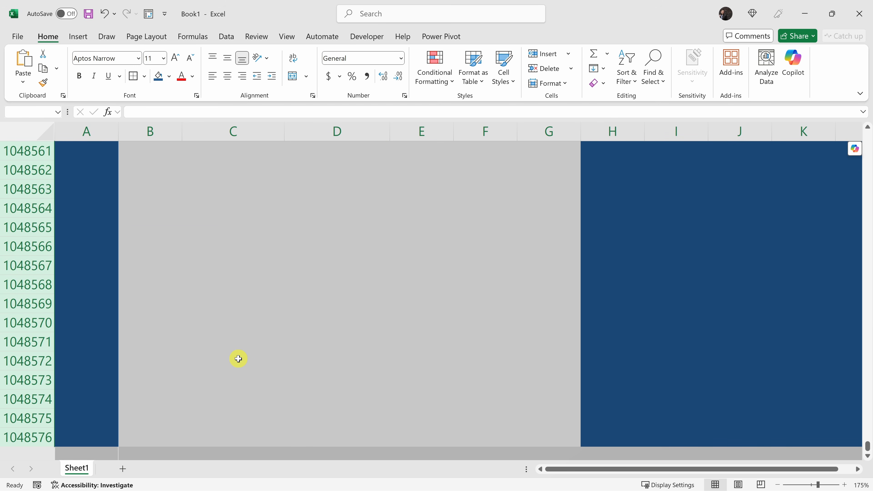
left_click(160, 79)
left_click(203, 197)
scroll(203, 197, "up", 5)
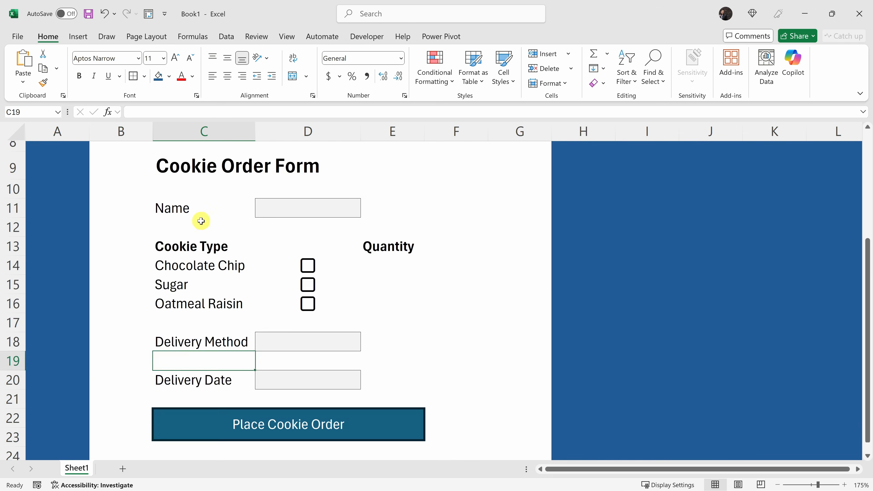
scroll(201, 220, "down", 4)
scroll(200, 231, "up", 4)
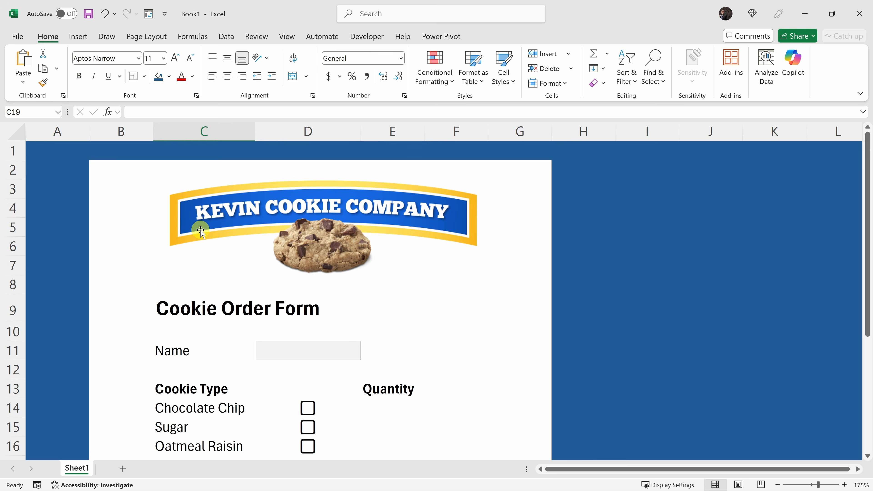
left_click(195, 224)
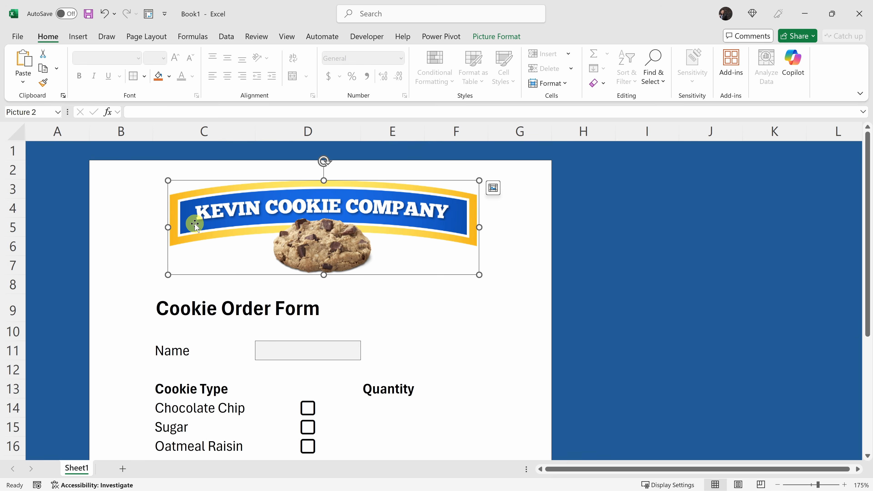
- Enter a sample customer first name in the Name cell D11 and tick the Chocolate Chip, Sugar and Oatmeal Raisin checkboxes
scroll(198, 225, "down", 2)
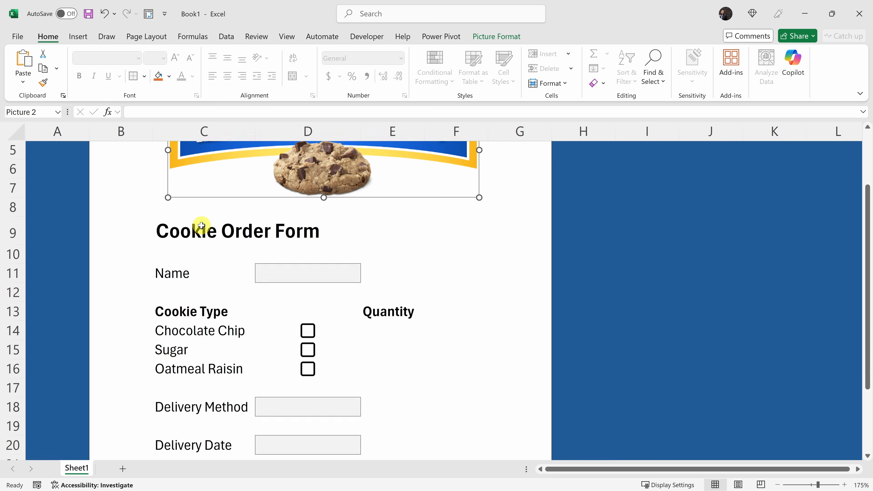
left_click(272, 231)
type("Kevin")
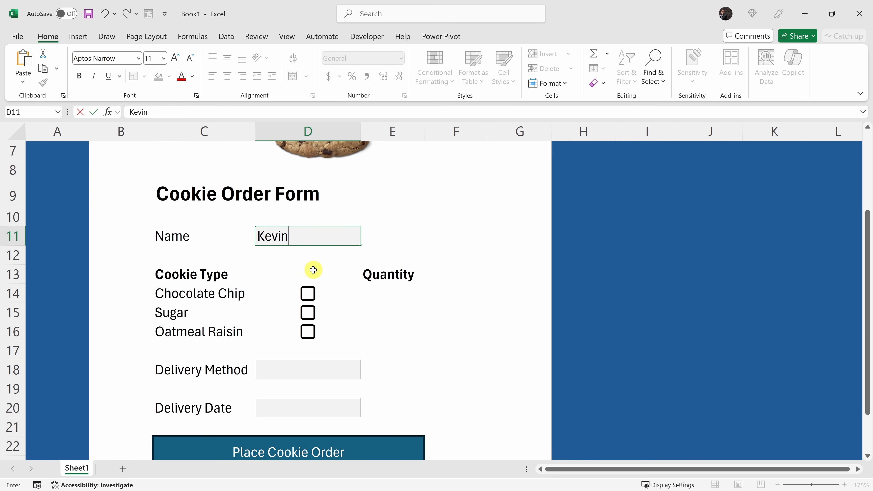
left_click(307, 294)
left_click(308, 312)
left_click(307, 332)
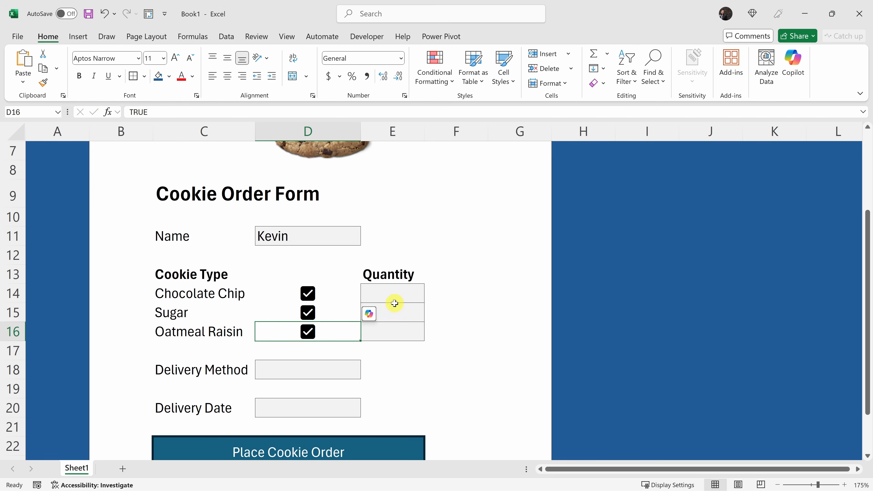
- Enter quantities of 8 for Chocolate Chip, 4 for Sugar and 5 for Oatmeal Raisin in cells E14:E16
left_click(398, 294)
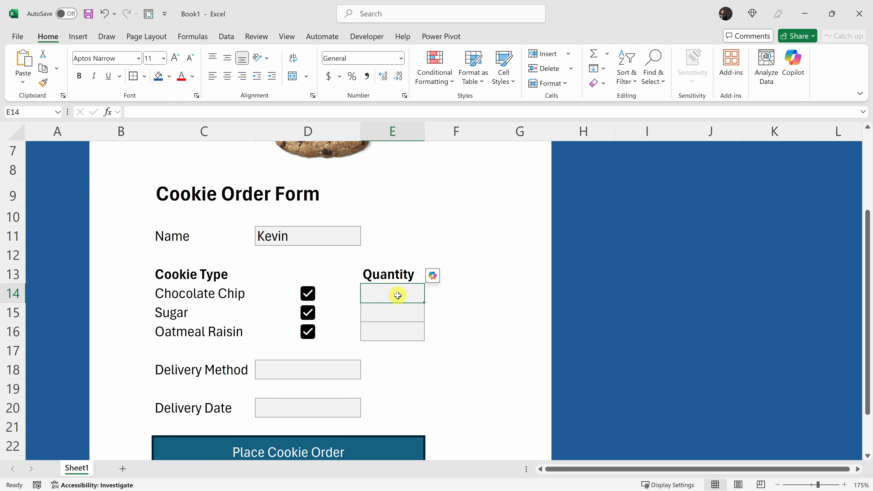
type("8")
key("Return")
type("4")
key("Return")
type("5")
left_click(395, 311)
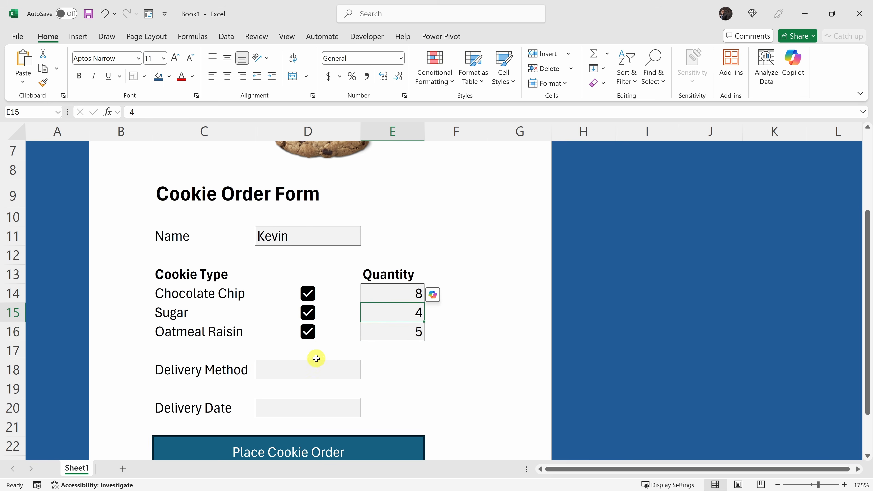
- Choose Drone Drop as the Delivery Method in cell D18
left_click(325, 365)
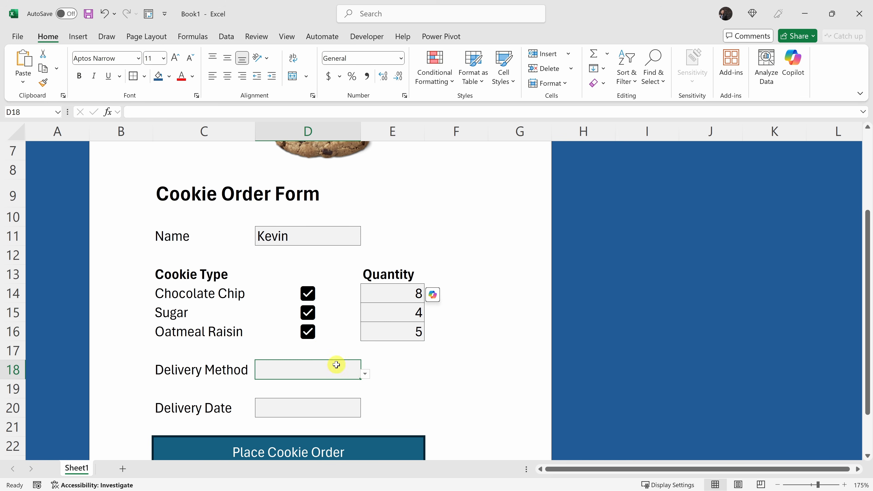
left_click(363, 375)
left_click(359, 373)
left_click(366, 375)
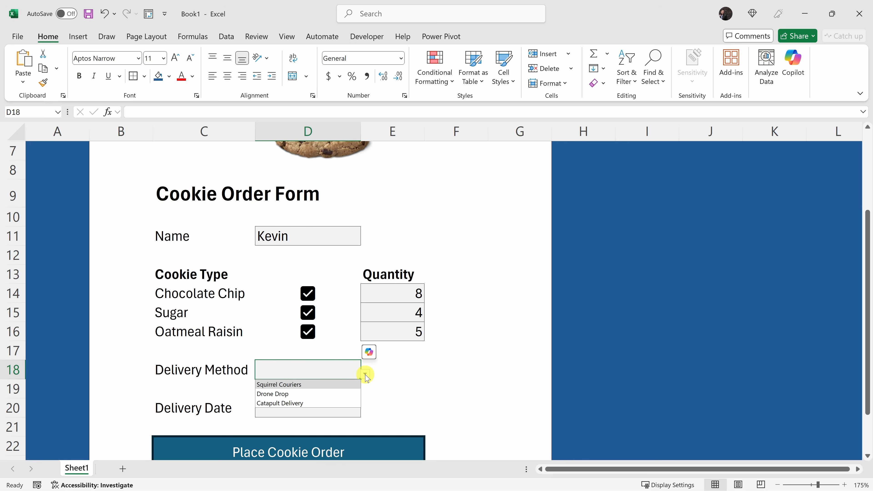
left_click(350, 394)
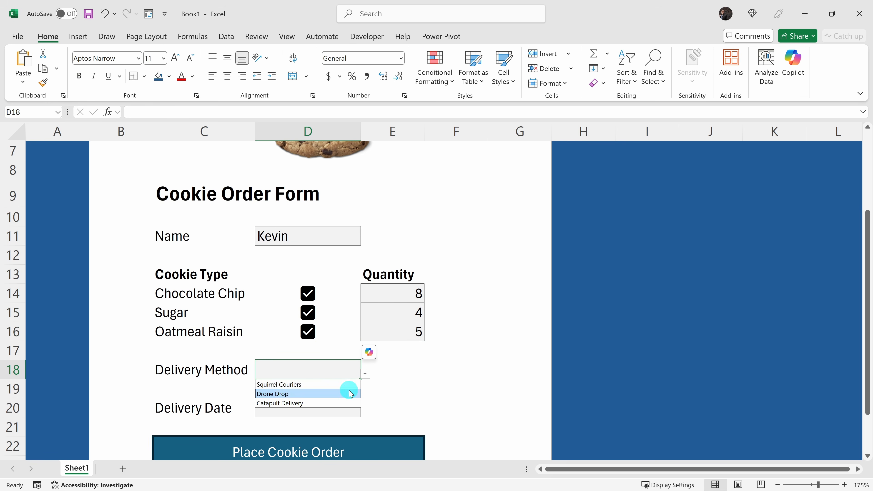
- Insert today's date, 1/29/2025, as the Delivery Date in cell D20
scroll(343, 380, "down", 1)
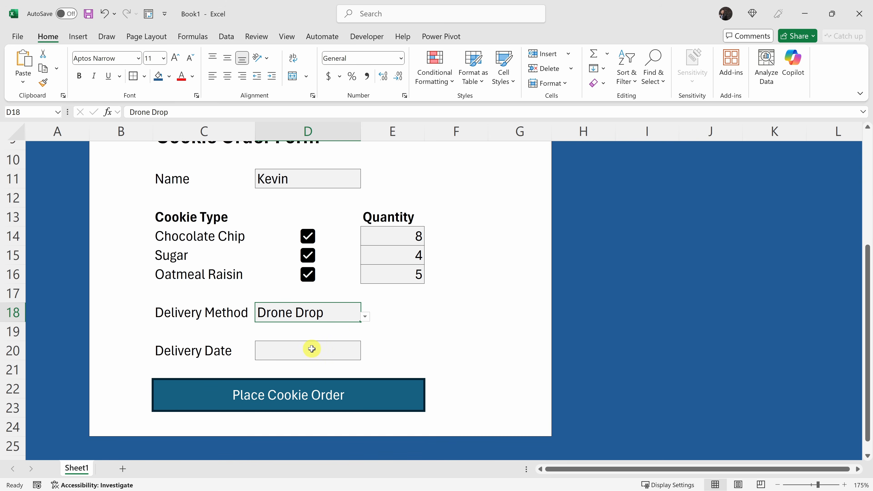
left_click(311, 348)
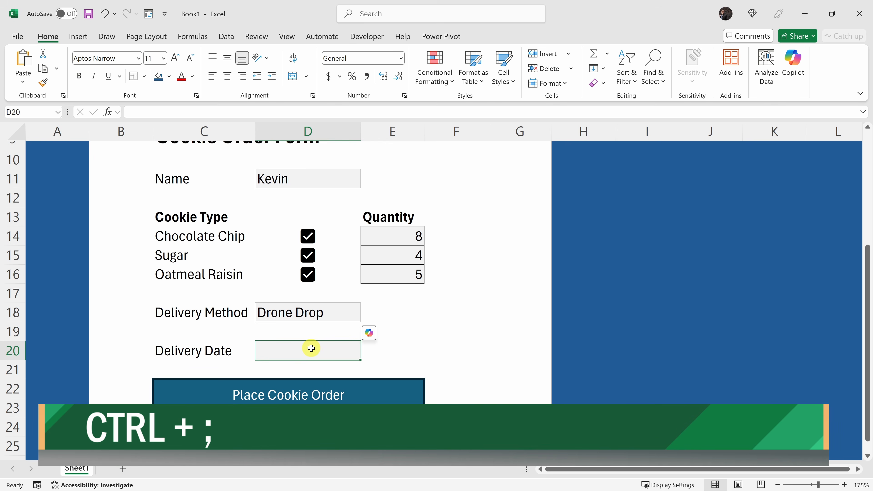
key("ctrl+semicolon")
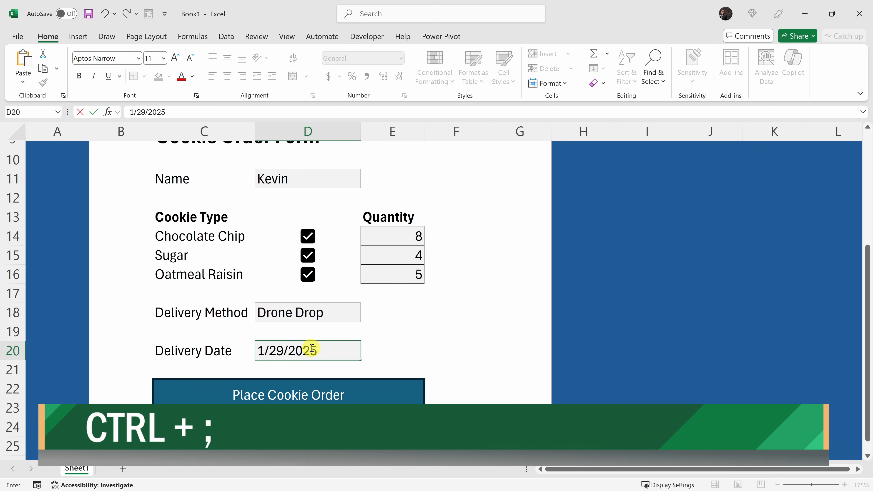
key("Return")
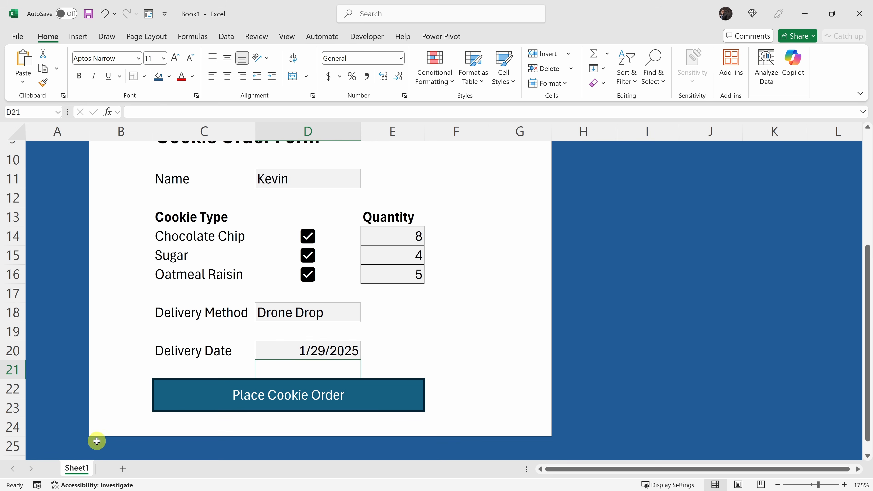
- Rename the Sheet1 worksheet as Order Form
double_click(75, 469)
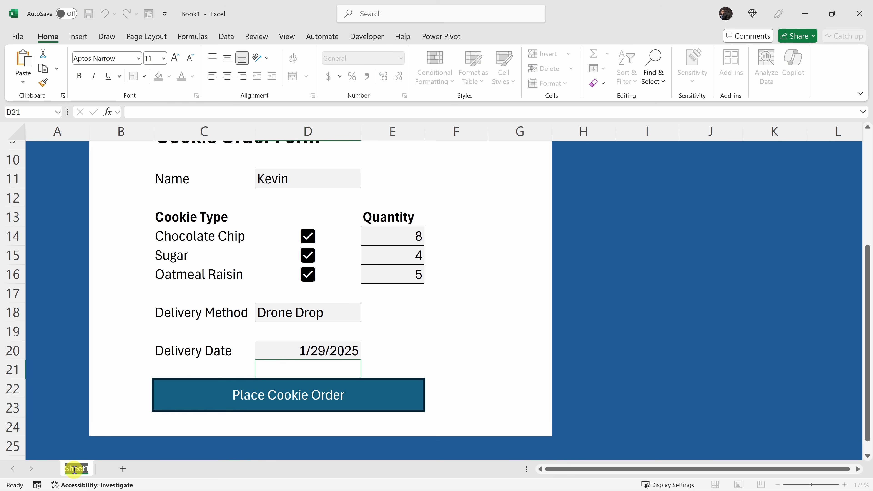
type("Order Form")
left_click(77, 454)
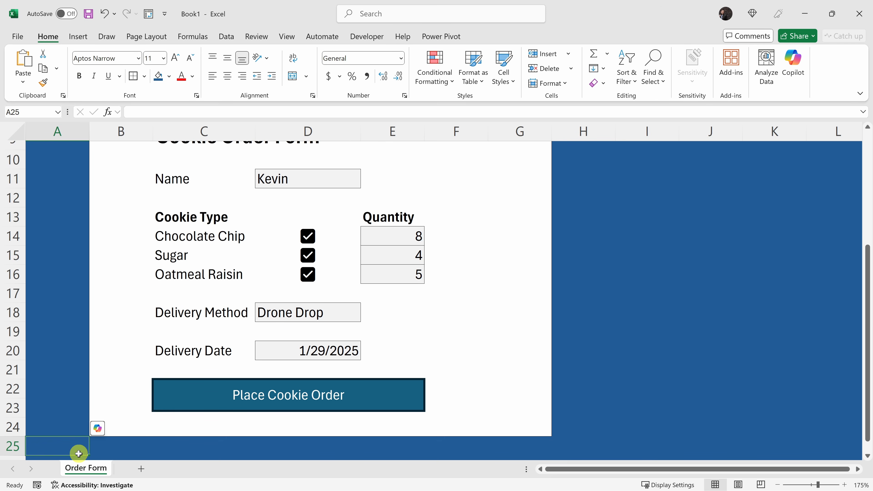
- Add a second worksheet, name it Responses, and select its cell A1
left_click(143, 468)
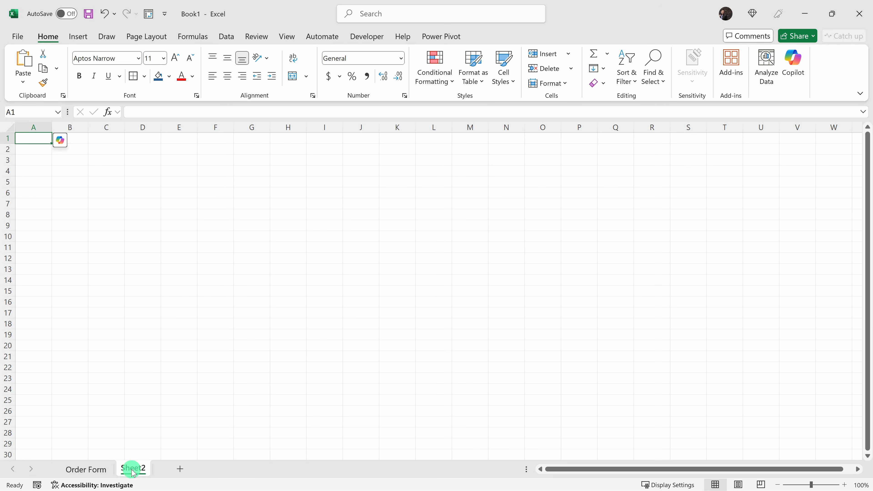
double_click(134, 469)
type("Res")
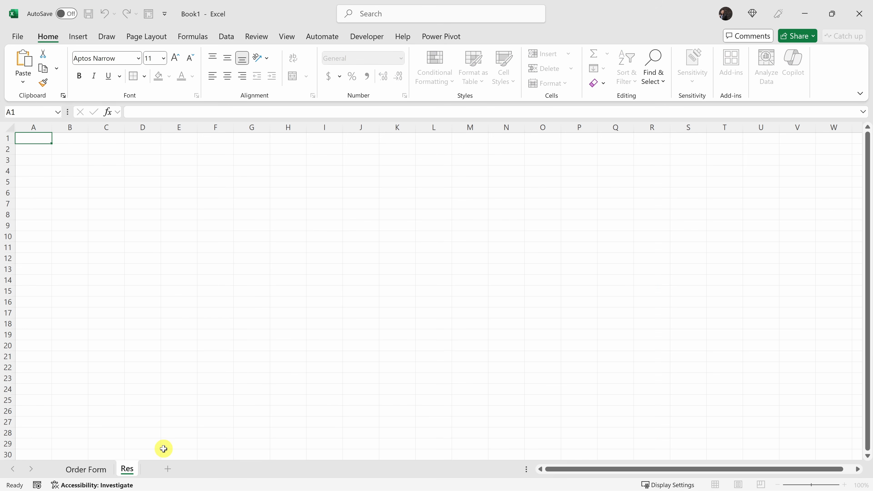
type("ponses")
key("Return")
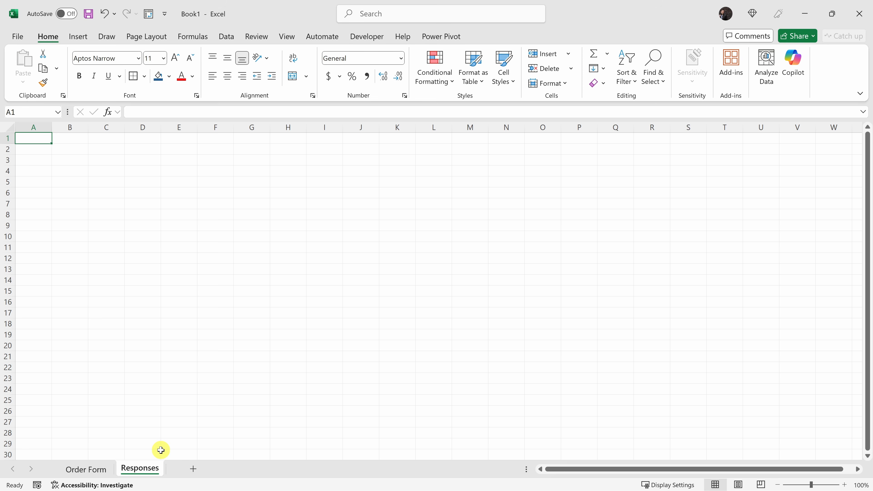
left_click(30, 137)
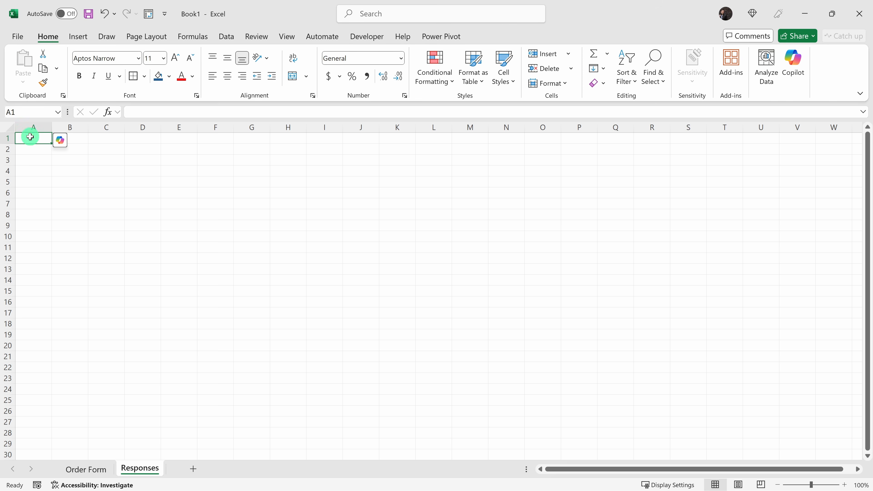
- Enter "Responses Currently on Form" in cell A1 and paste the bold column headers from Name through Delivery Date into A2:I2
type("Responses Currently on Form")
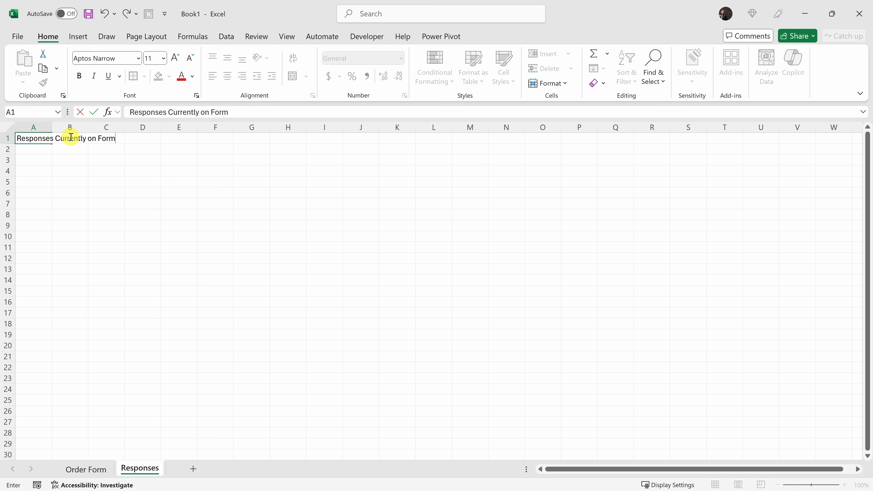
left_click(39, 147)
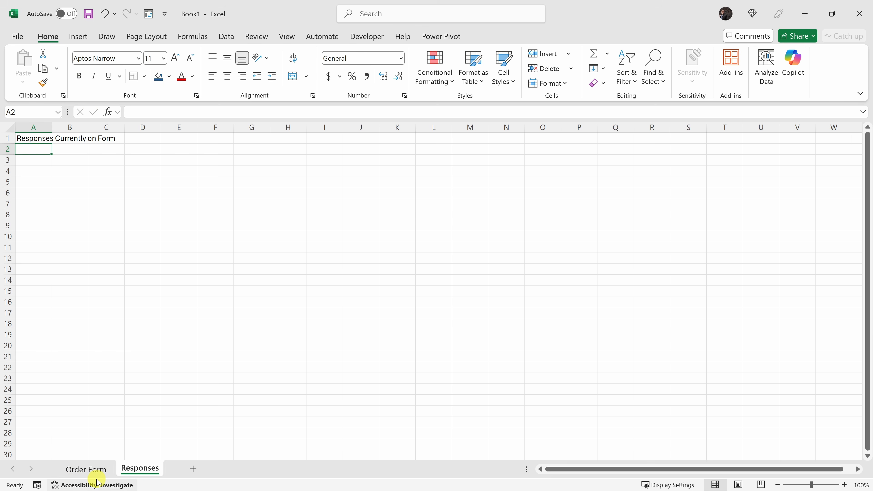
key("ctrl+c")
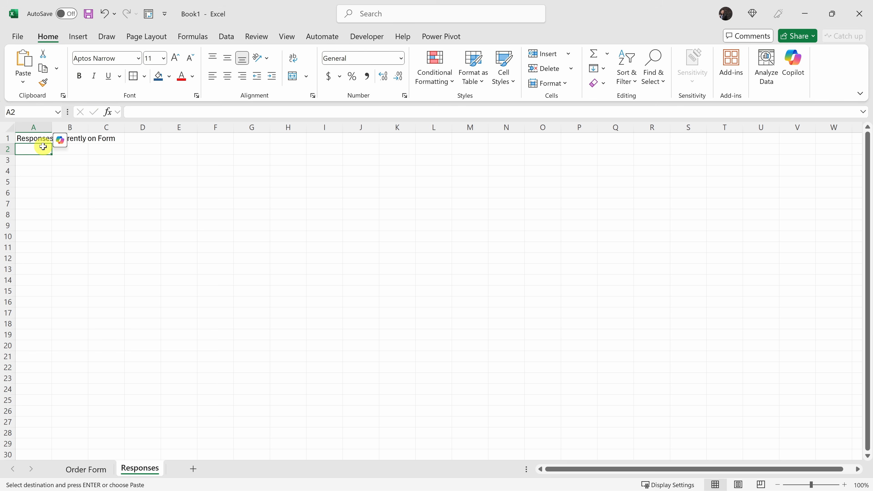
key("ctrl+v")
- Autofit the width of all columns on the Responses sheet to their contents
left_click(8, 127)
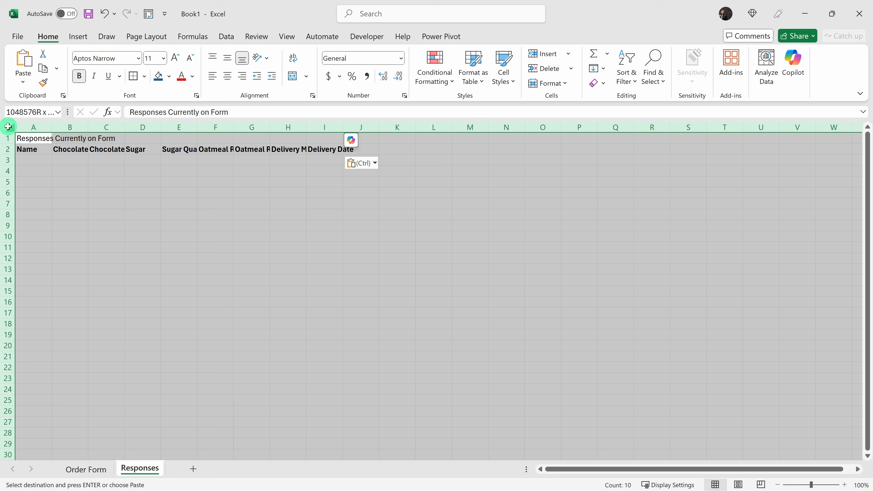
double_click(52, 127)
left_click(97, 173)
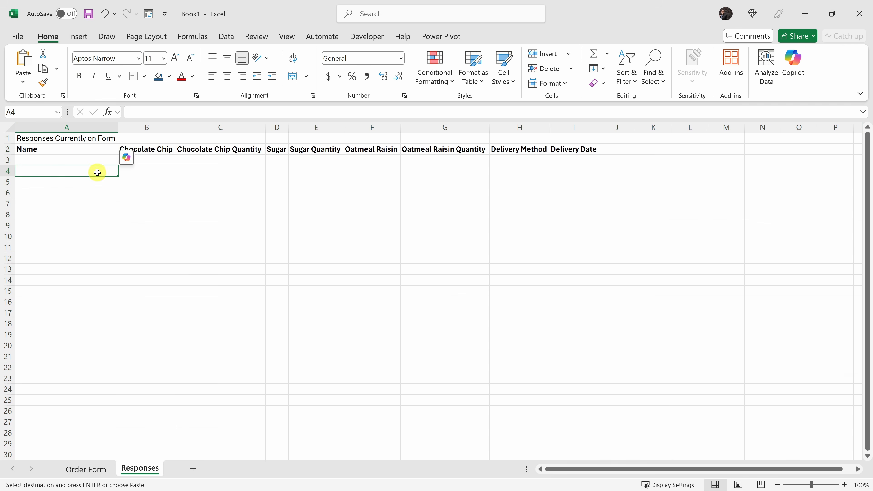
- Compare the row 2 headers on the Responses sheet with the name, cookie, quantity and delivery fields on the Order Form sheet
left_click(62, 147)
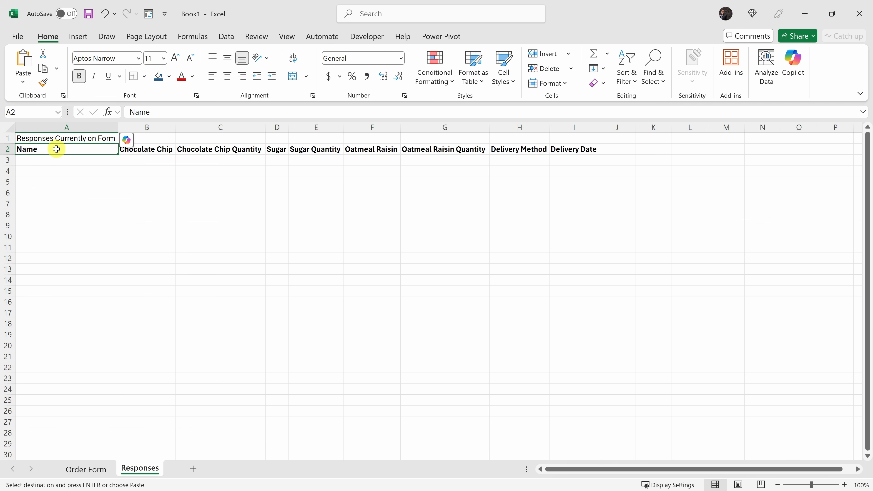
left_click(86, 469)
left_click_drag(206, 177, 277, 178)
left_click(199, 186)
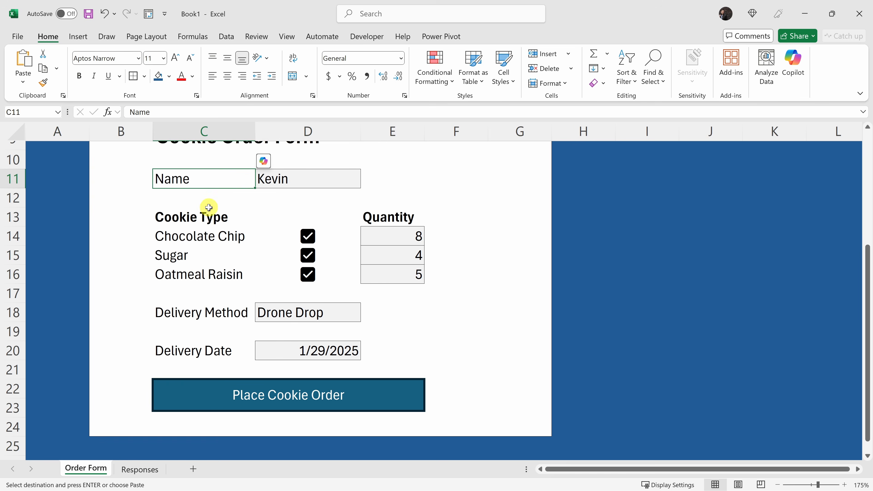
left_click_drag(210, 224, 386, 265)
left_click(392, 274)
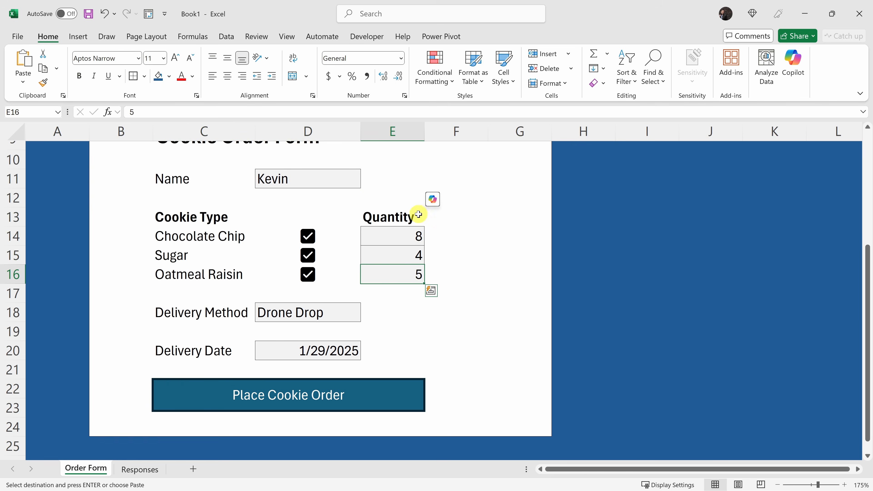
left_click(138, 469)
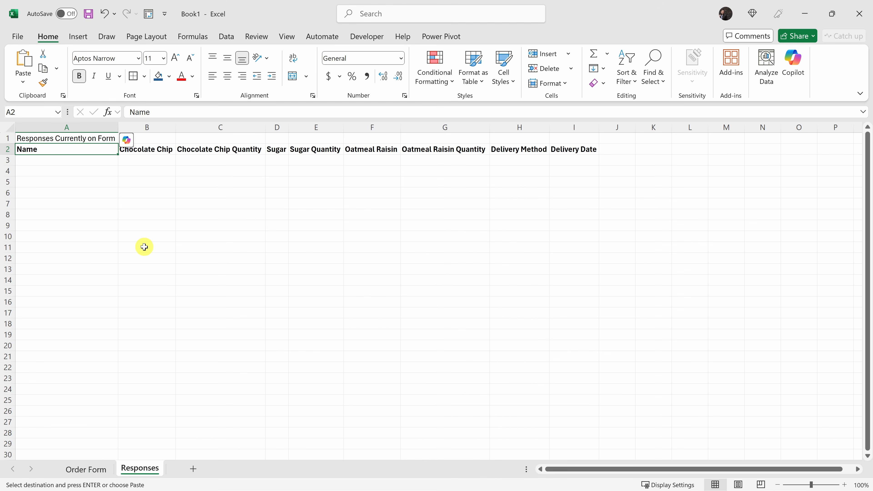
left_click(151, 149)
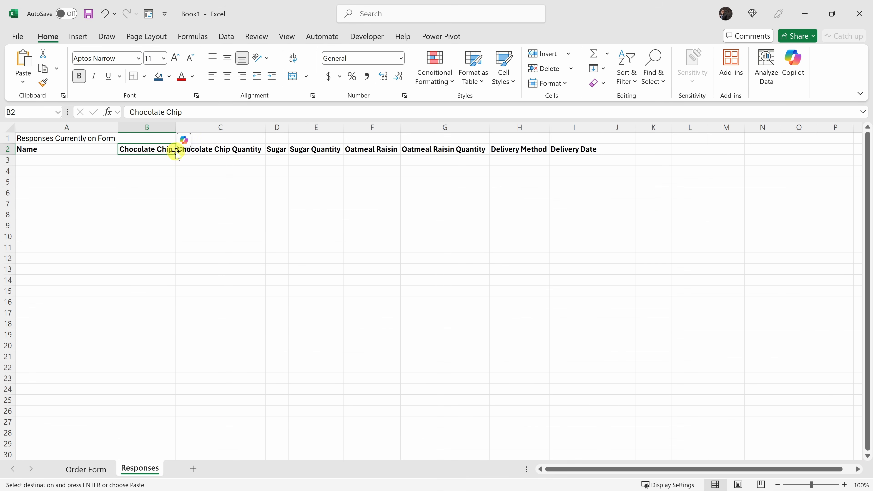
left_click(233, 148)
left_click(277, 148)
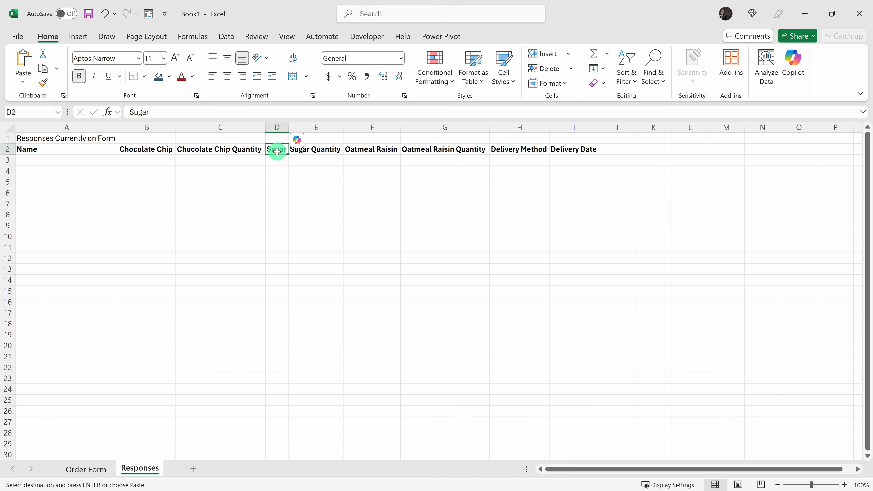
left_click(322, 148)
left_click(443, 148)
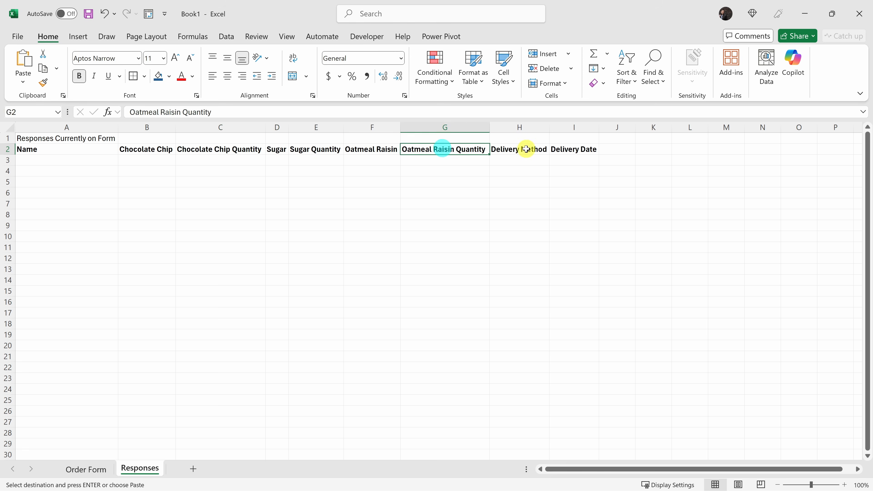
left_click(522, 149)
left_click(90, 470)
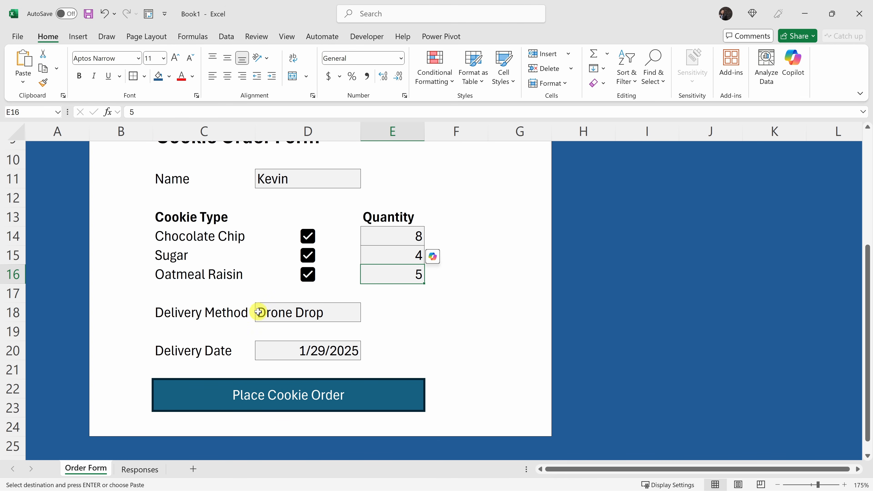
left_click(162, 466)
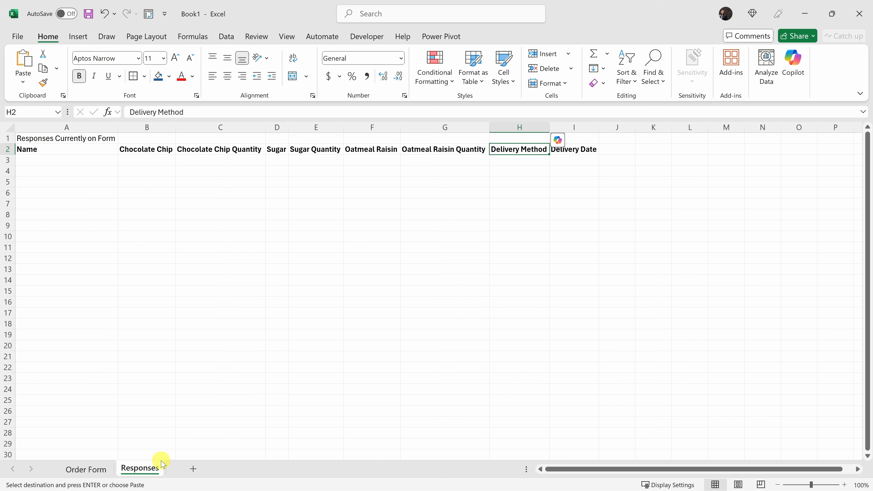
left_click(522, 149)
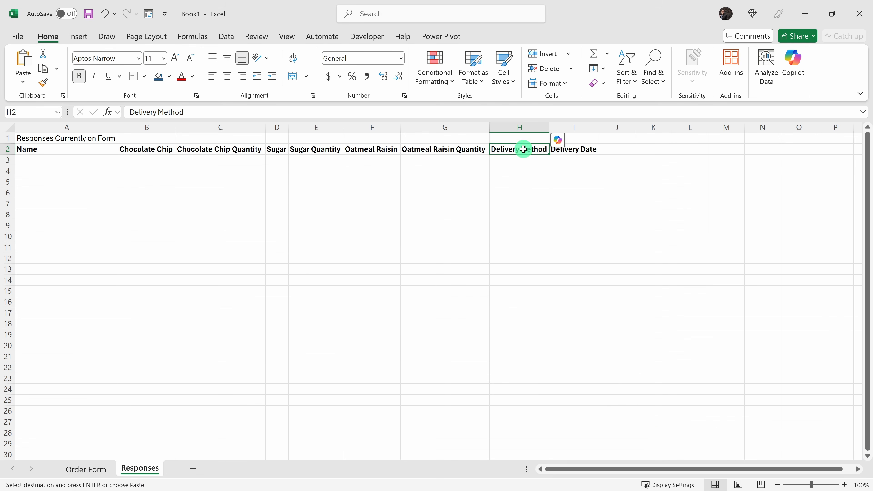
left_click(590, 151)
left_click(73, 146)
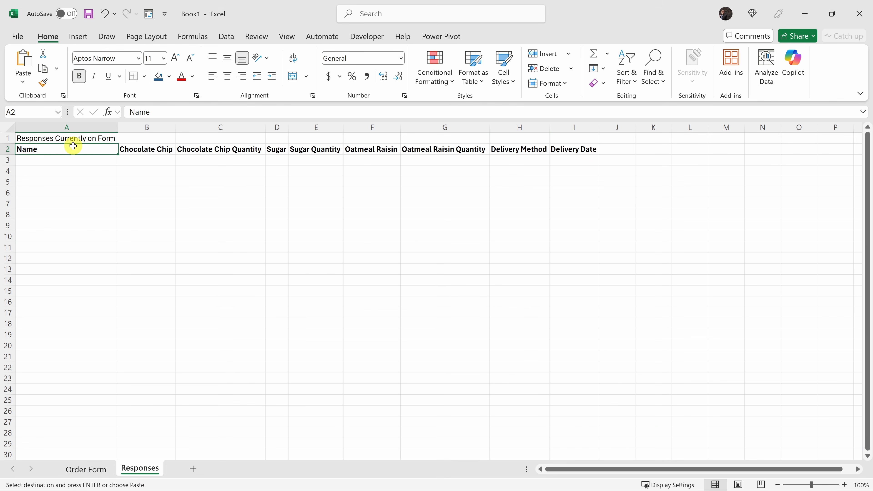
- Link cell A3 under Name to the form's name field with the formula ='Order Form'!D11
left_click(73, 159)
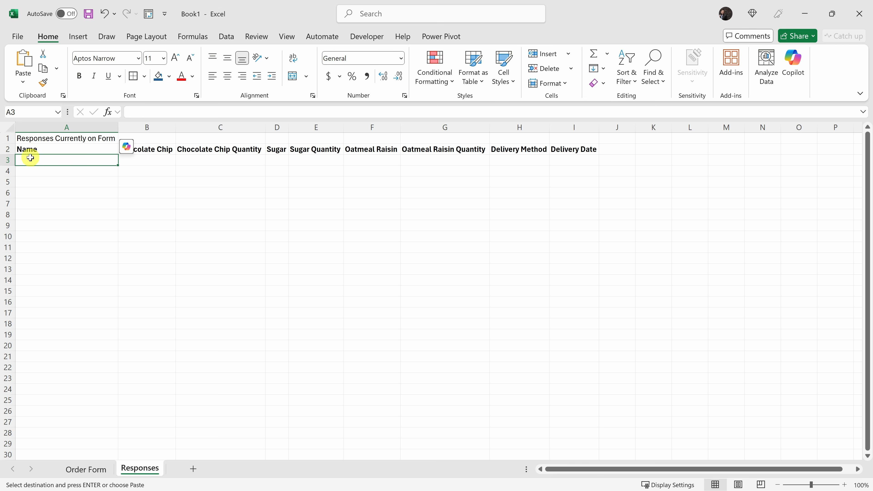
key("Escape")
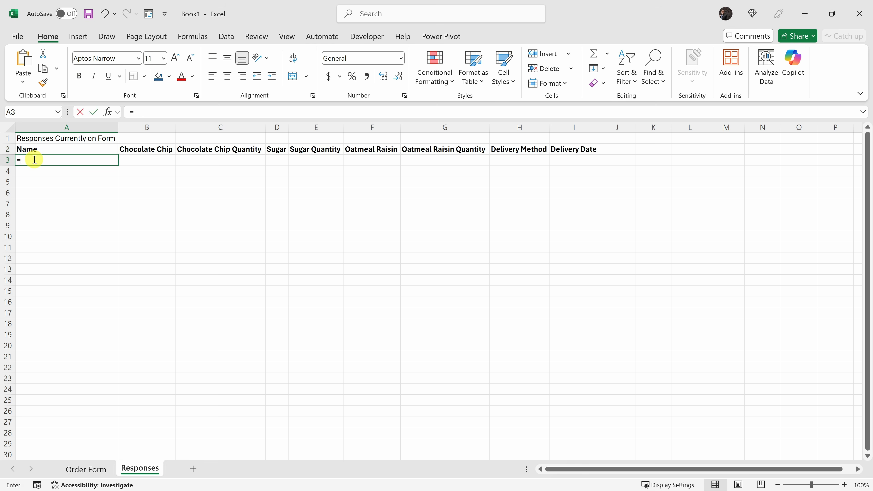
type("=")
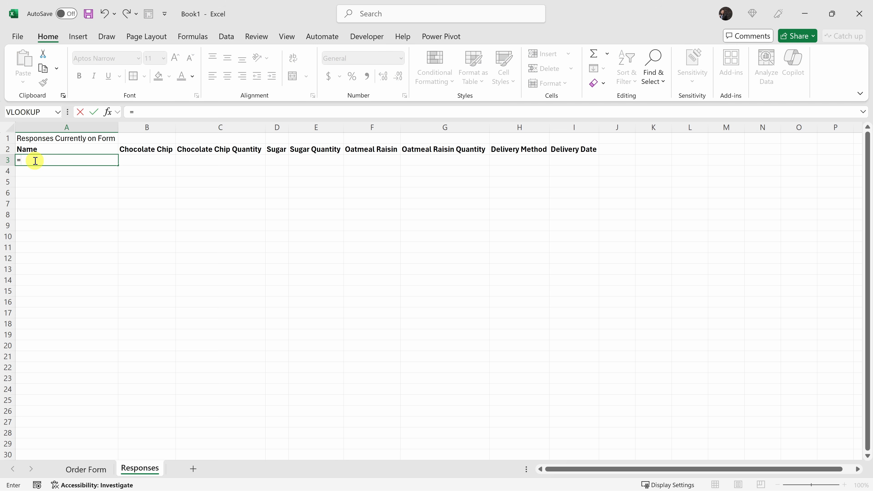
left_click(95, 468)
left_click(295, 196)
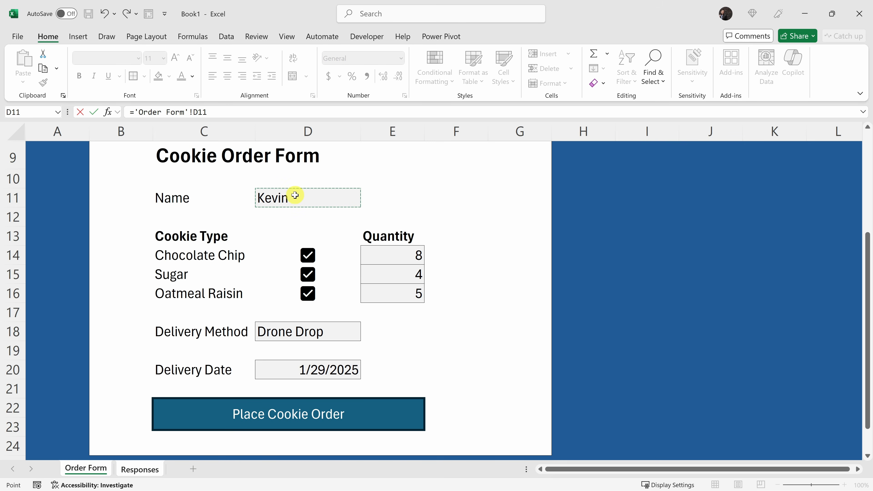
key("Return")
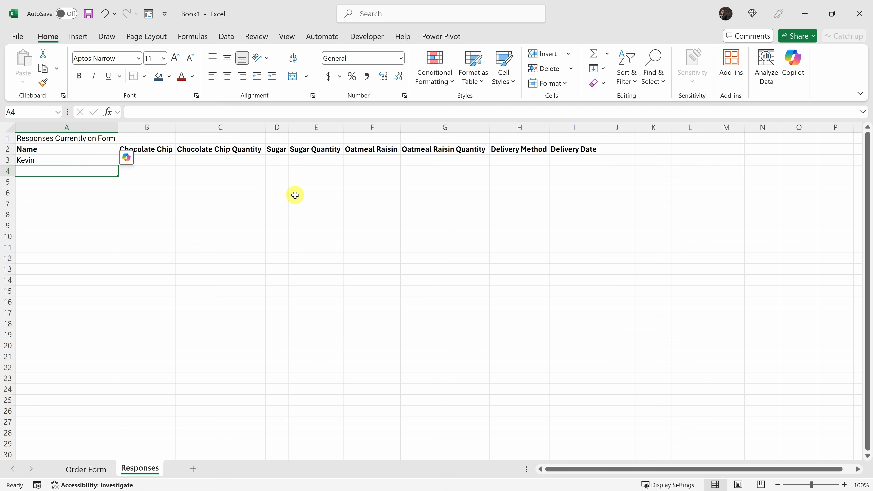
- Link cell B3 under Chocolate Chip to the form's chocolate chip checkbox with the formula ='Order Form'!D14
left_click(77, 160)
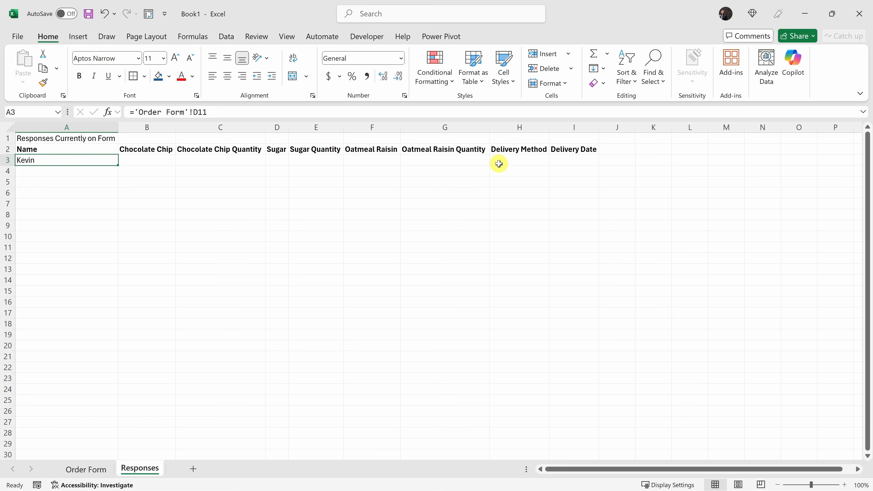
left_click(151, 161)
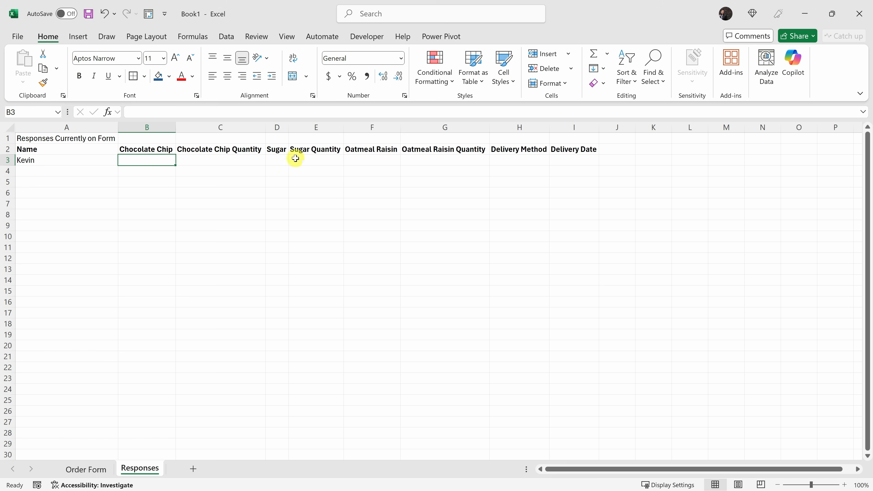
type("=")
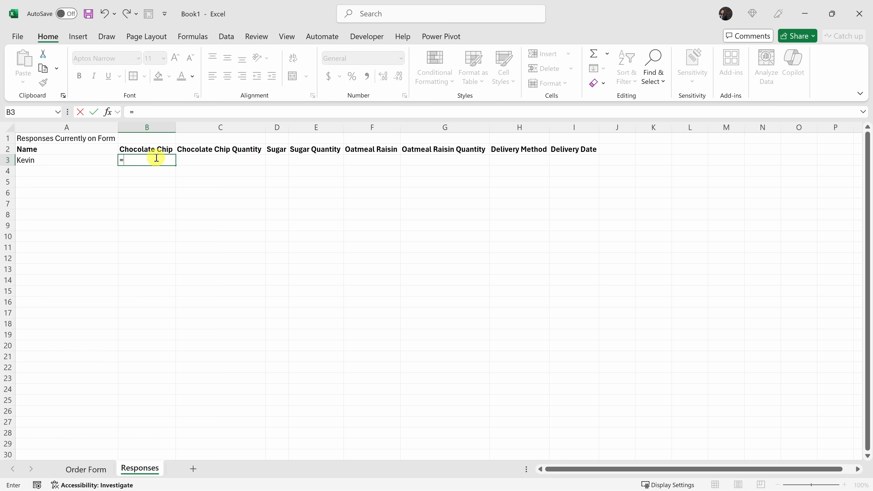
left_click(78, 470)
left_click(281, 260)
key("Return")
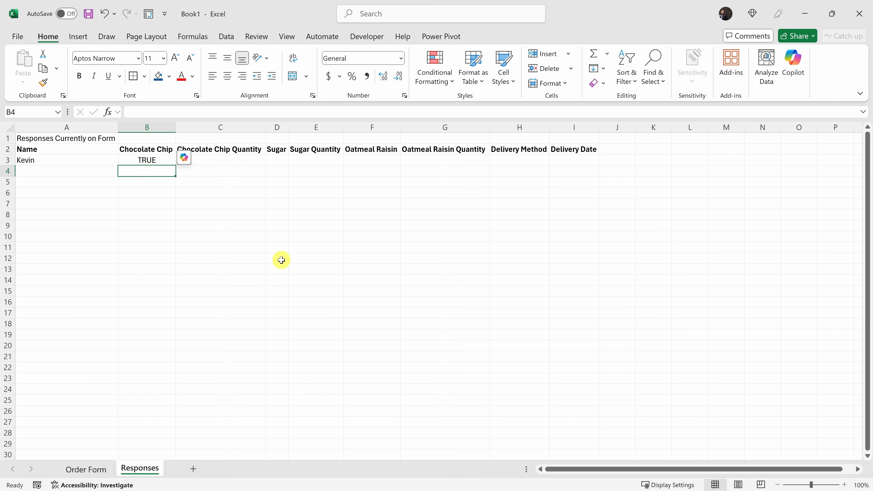
- Link cell C3 under Chocolate Chip Quantity to the form's quantity field with the formula ='Order Form'!E14
left_click(144, 160)
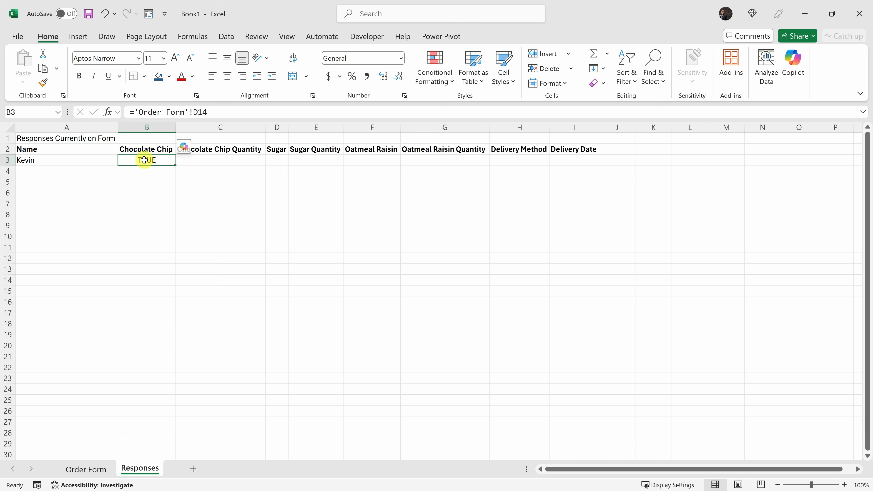
left_click(216, 159)
type("=")
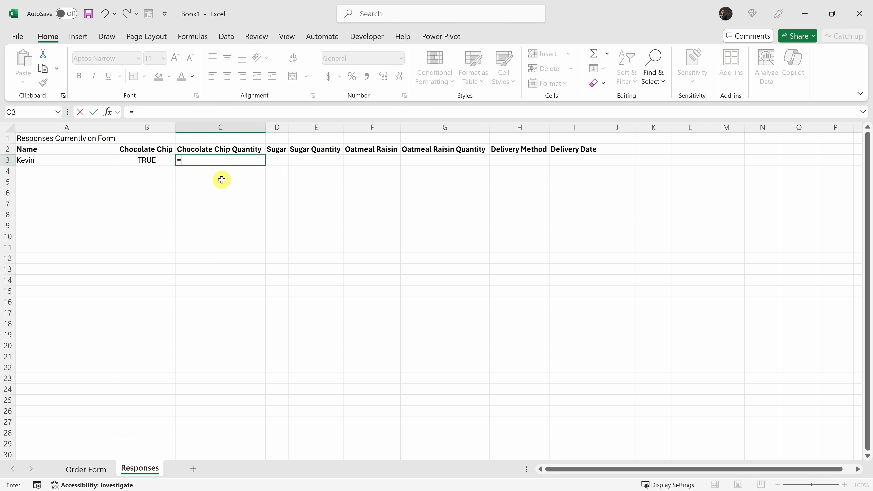
left_click(96, 469)
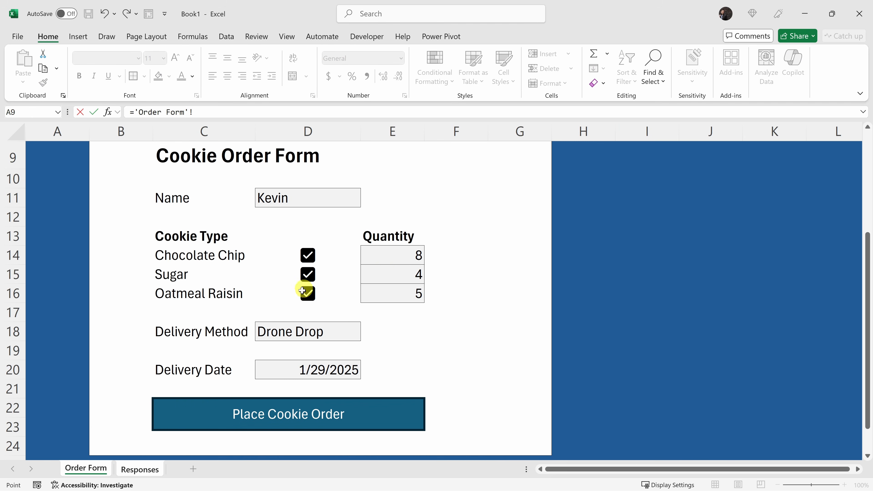
left_click(389, 257)
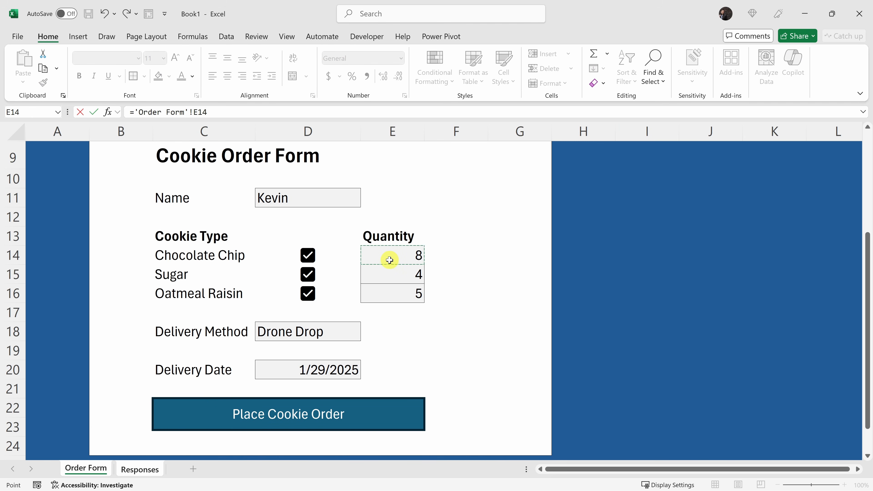
key("Return")
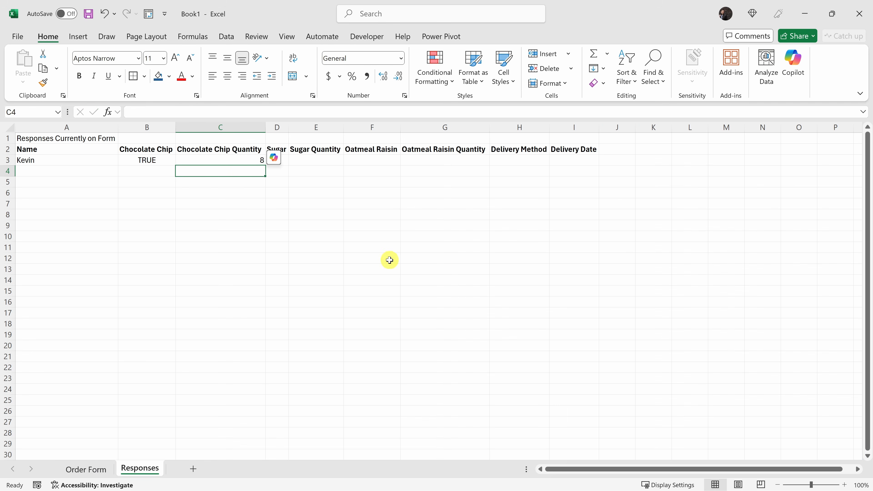
- Inspect the formula in cell D3 under Sugar and compare the linked response row with the entries on the Order Form sheet
left_click(284, 163)
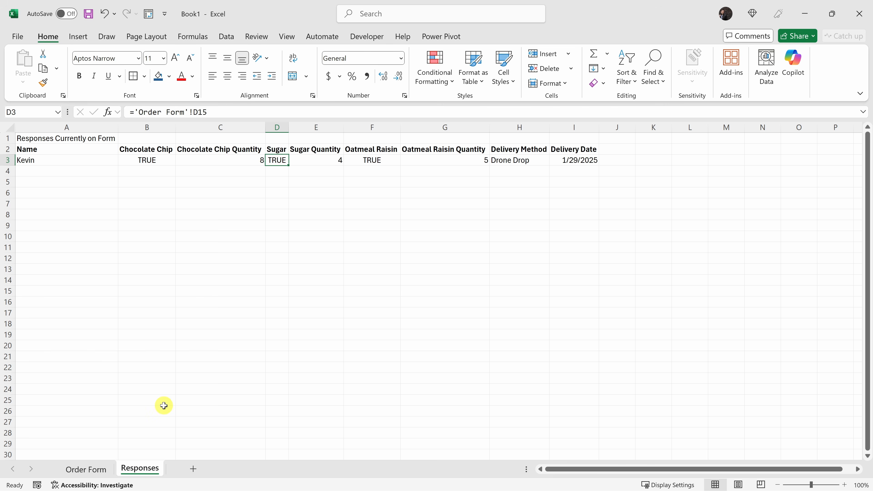
left_click(86, 469)
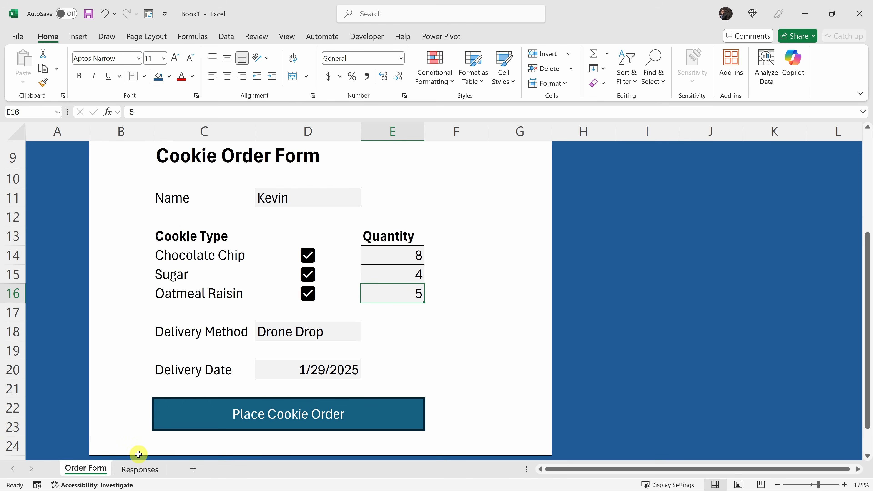
left_click(141, 469)
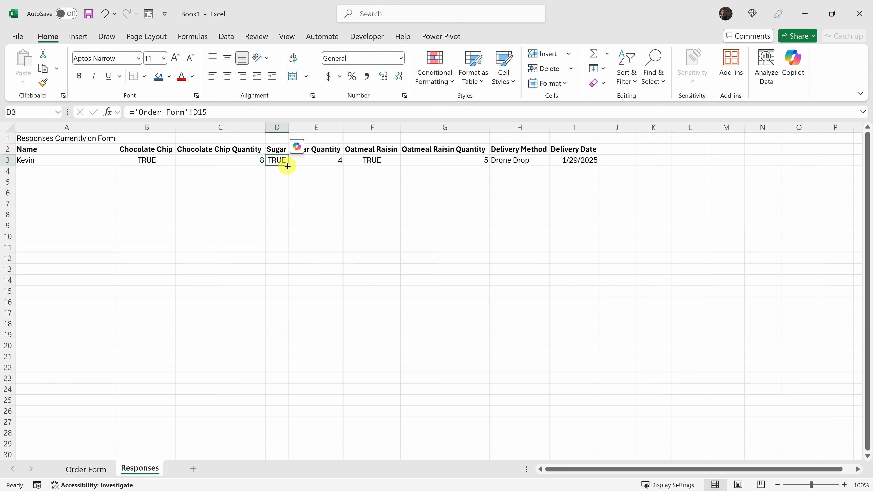
- Enter the heading All Form Responses in cell A5 and copy the header row A2:I2 into row 6
left_click(66, 182)
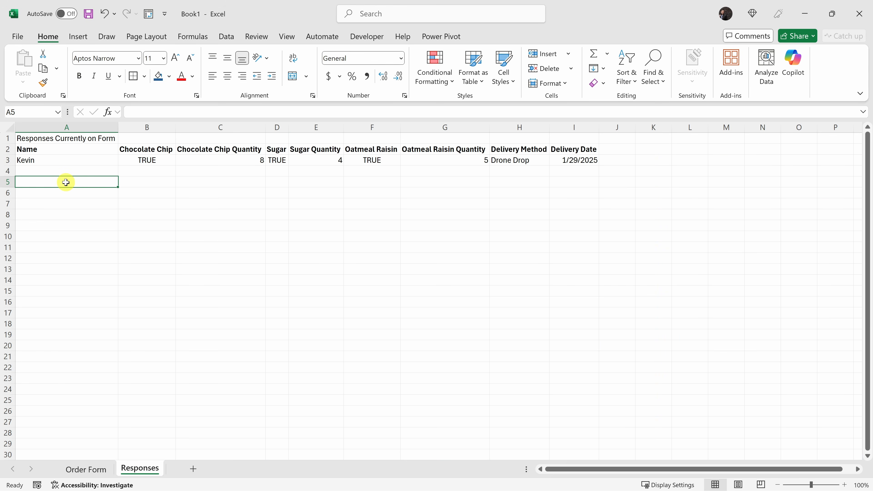
type("All Form Responses")
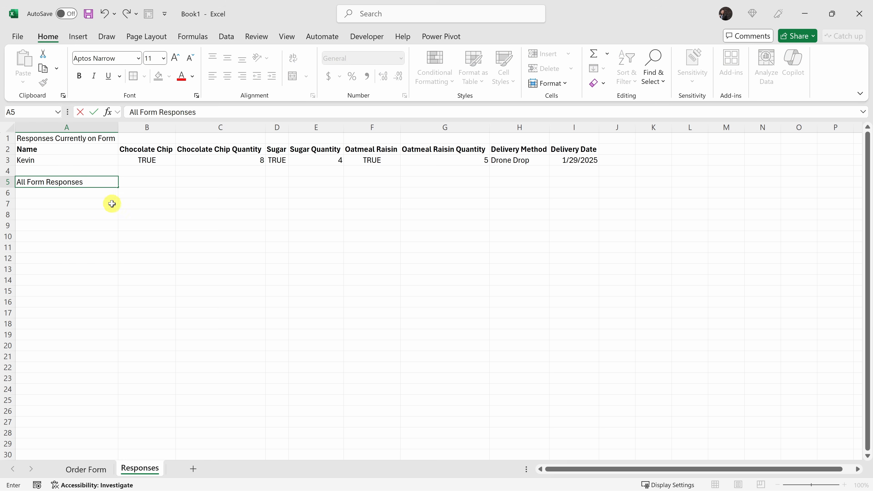
left_click_drag(61, 150, 507, 152)
key("ctrl+c")
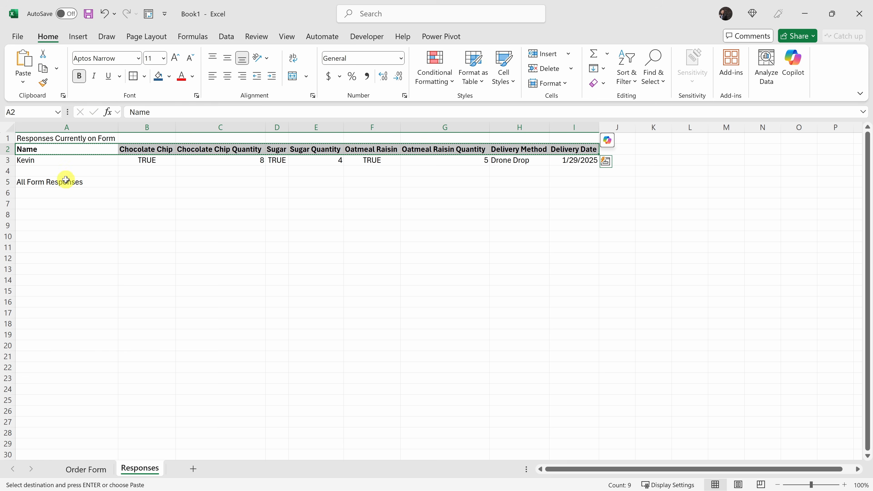
left_click(58, 195)
key("ctrl+v")
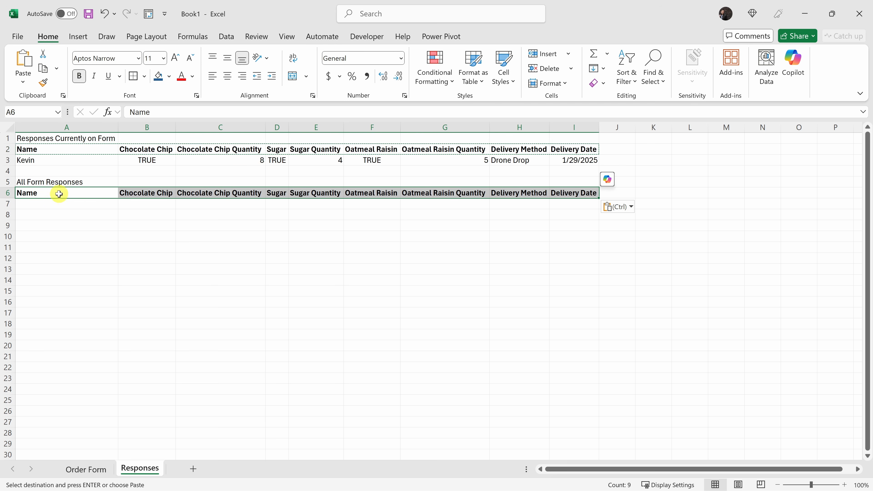
left_click(48, 192)
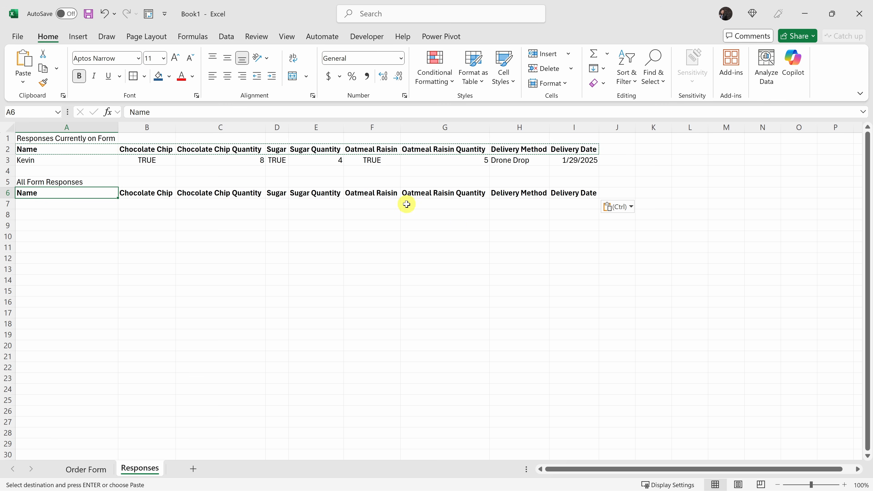
- Check in the ribbon customization options that the Developer tab is enabled among the main tabs
left_click(363, 38)
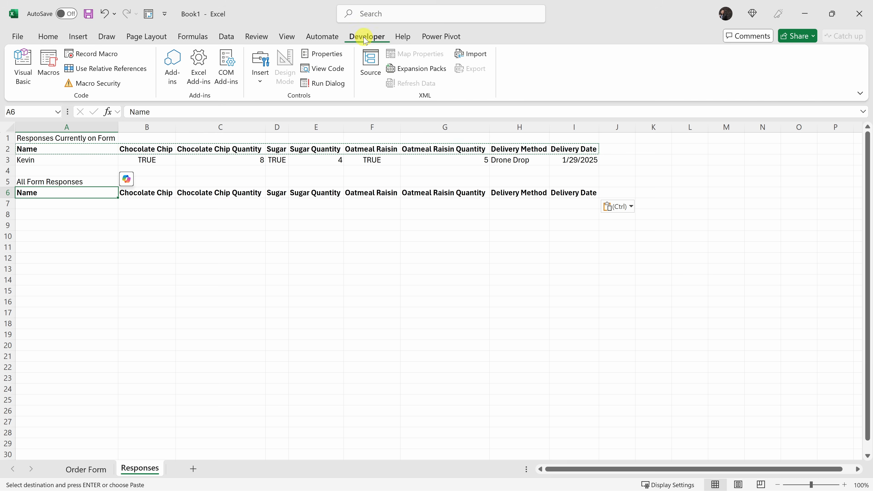
right_click(521, 72)
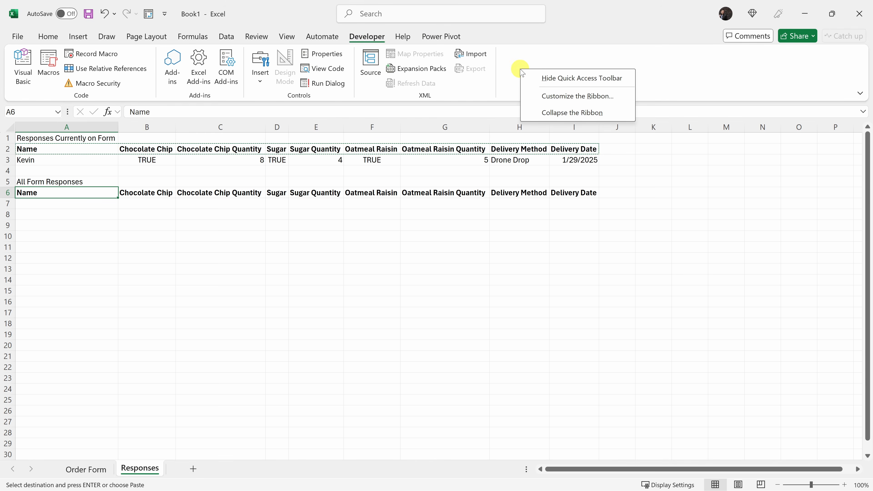
left_click(566, 97)
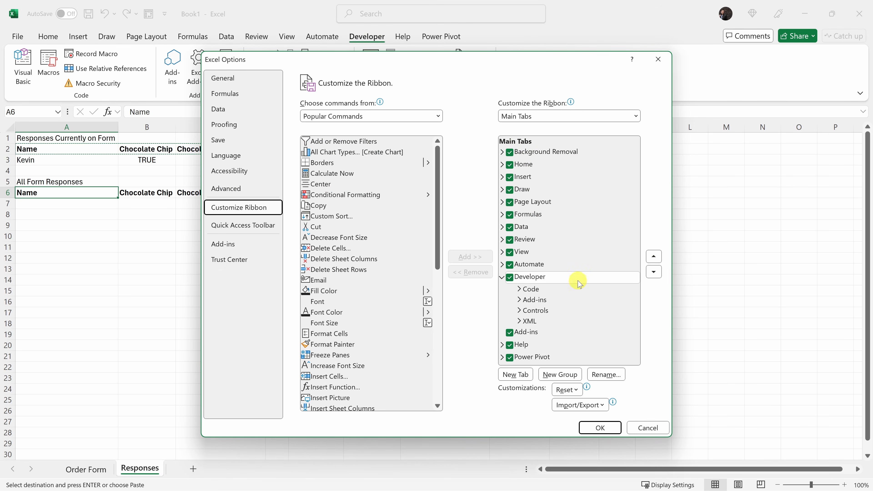
left_click(511, 279)
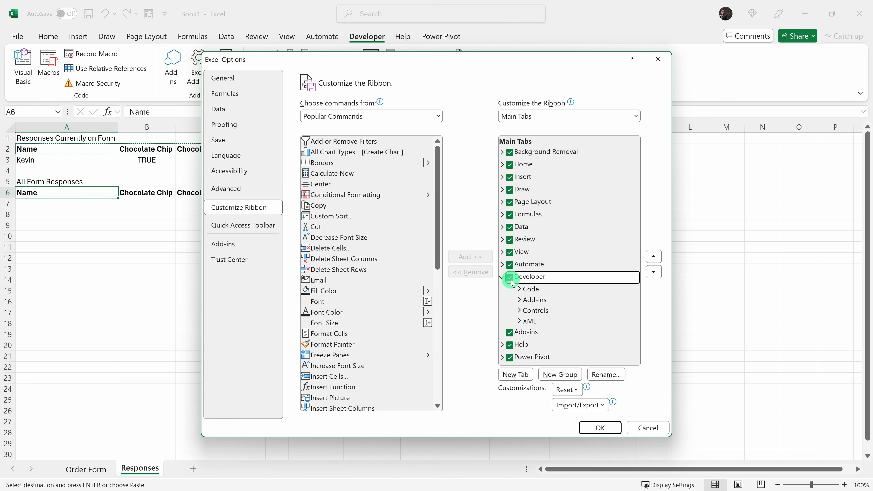
left_click(510, 278)
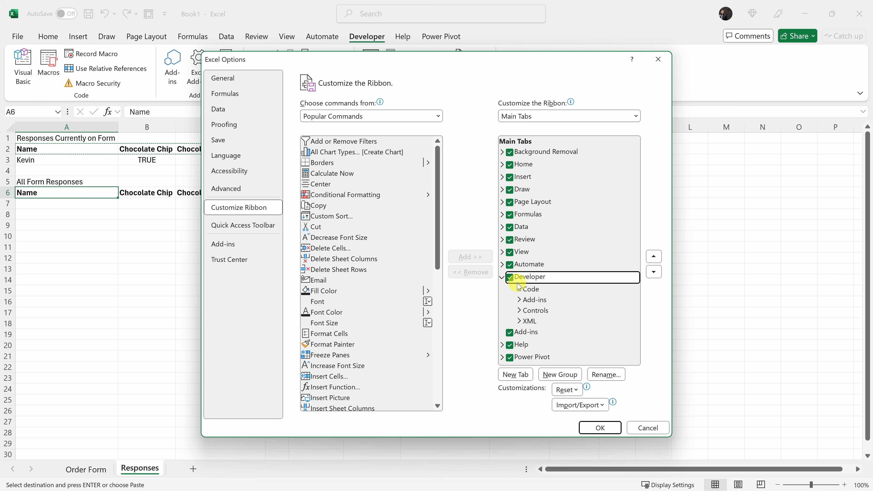
left_click(600, 428)
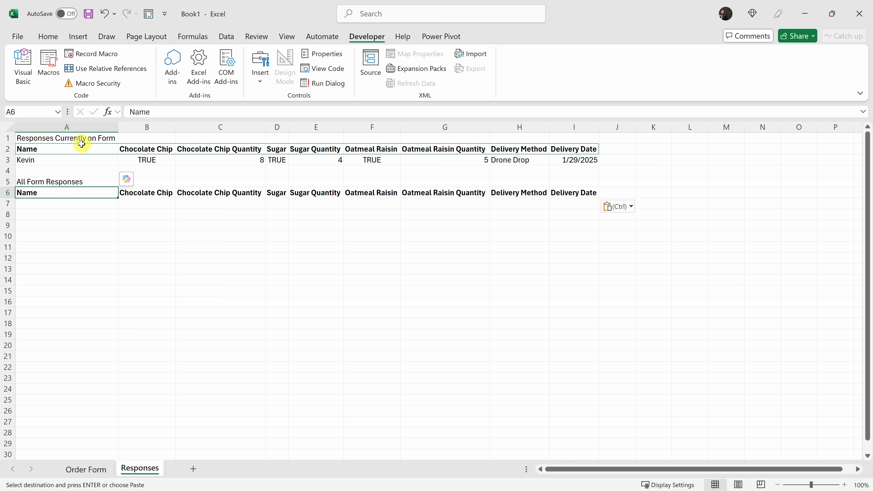
- Start recording a macro named CopyFormData, stored in This Workbook
left_click(96, 55)
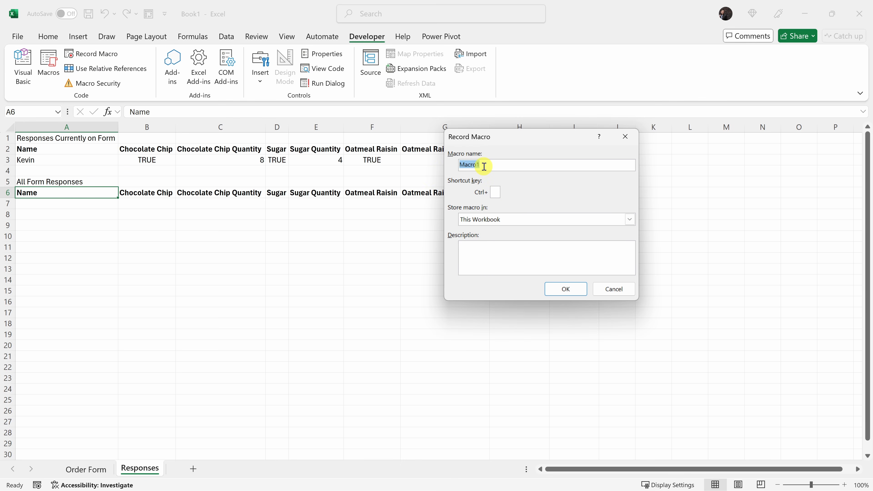
type("CopyFormData")
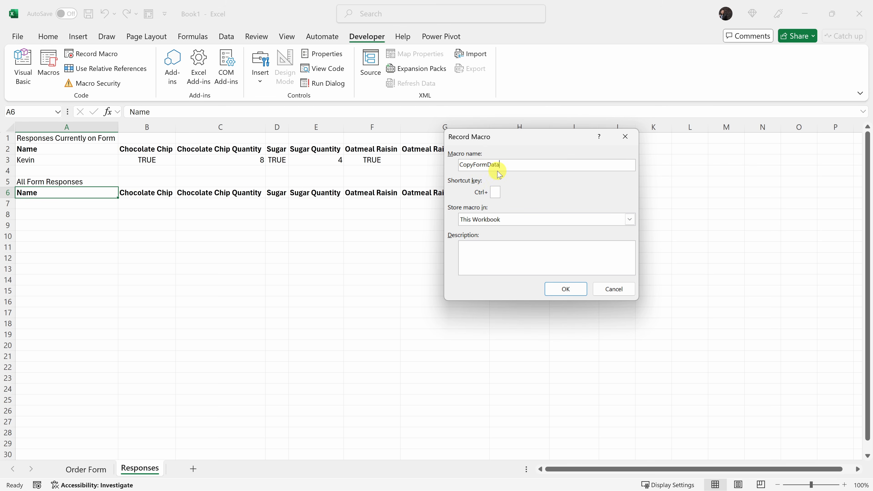
left_click(563, 288)
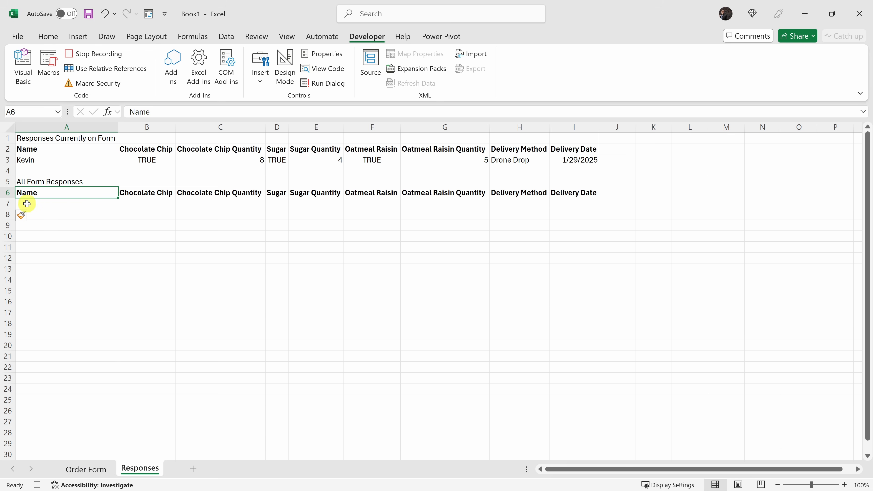
- Insert a new row at row 7 and paste the current response A3:I3 into it as values only
right_click(7, 203)
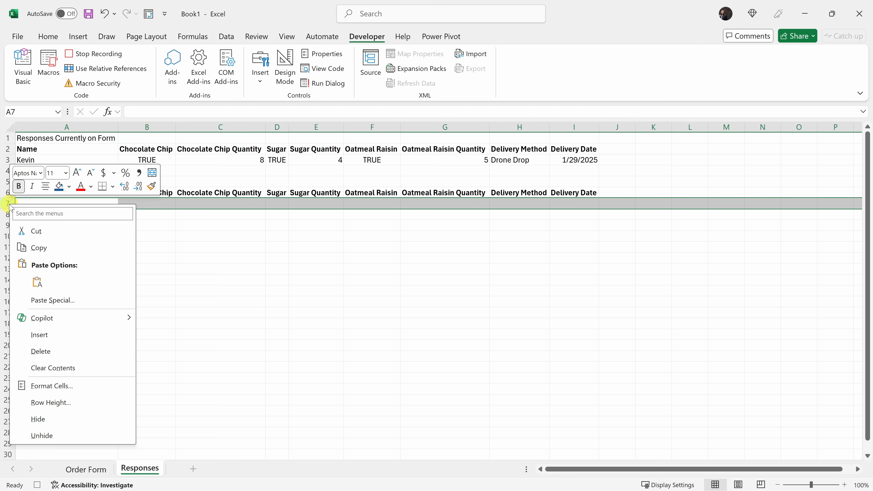
left_click(57, 336)
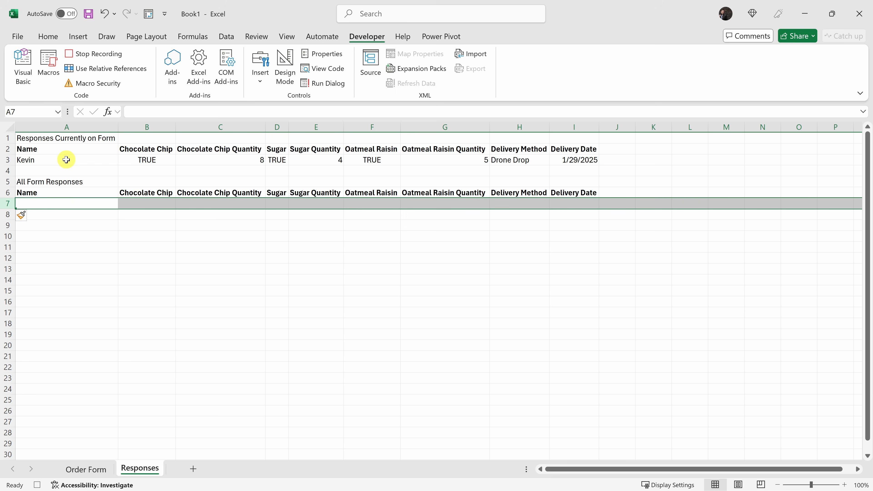
left_click_drag(66, 159, 572, 158)
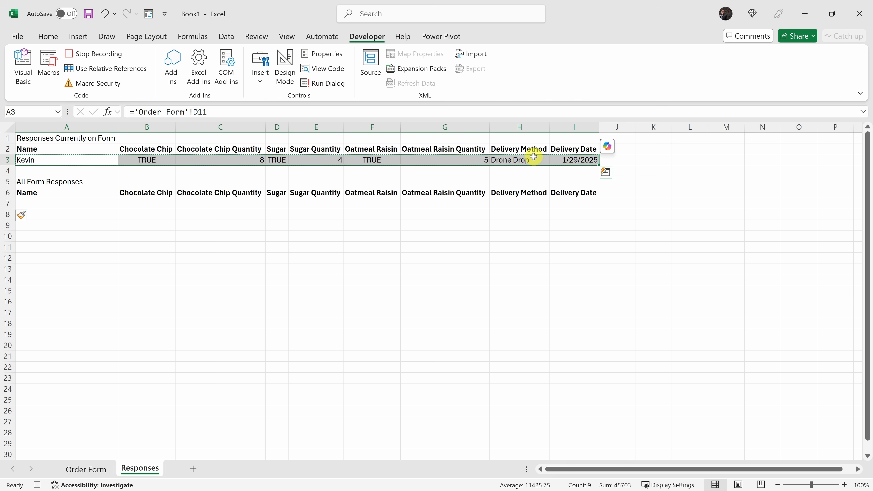
left_click(49, 203)
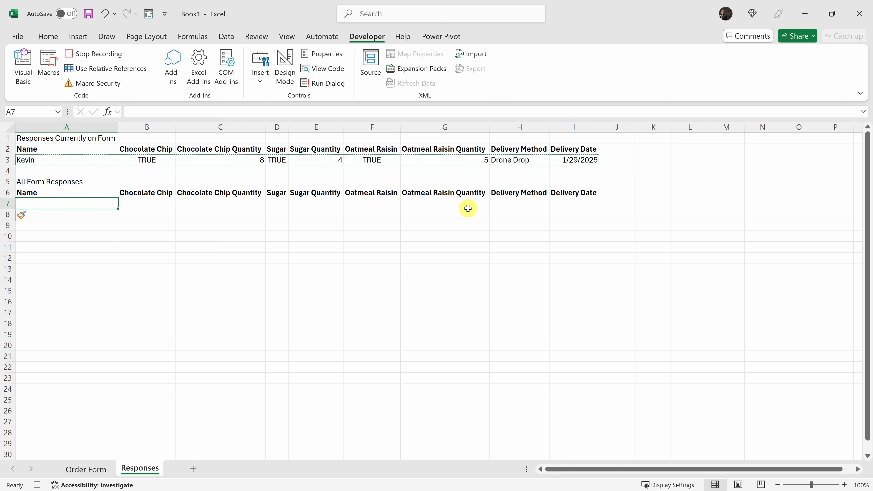
left_click(49, 40)
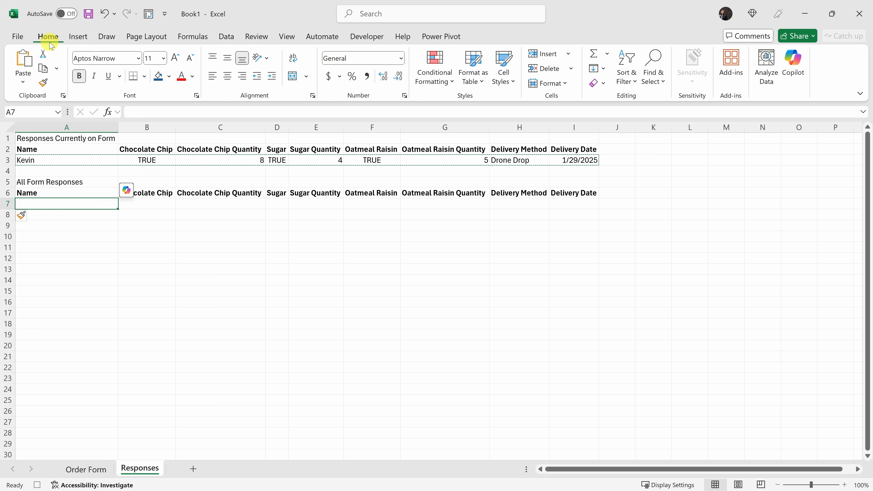
left_click(23, 83)
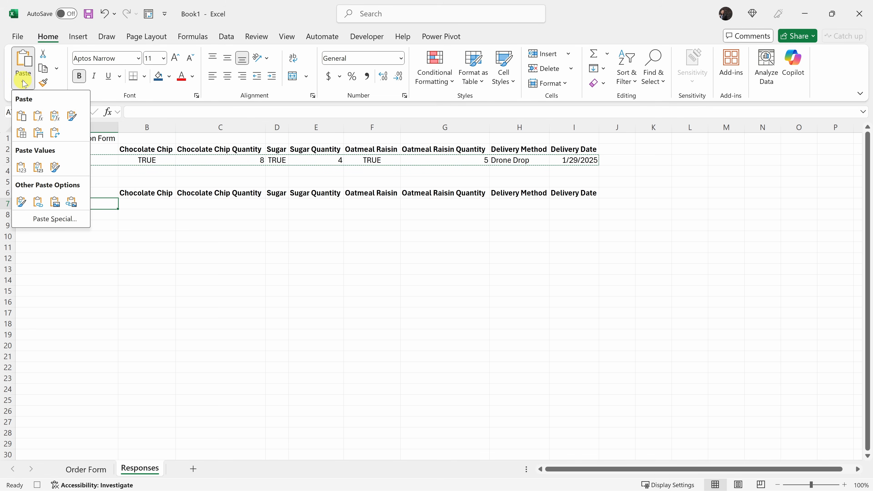
left_click(21, 168)
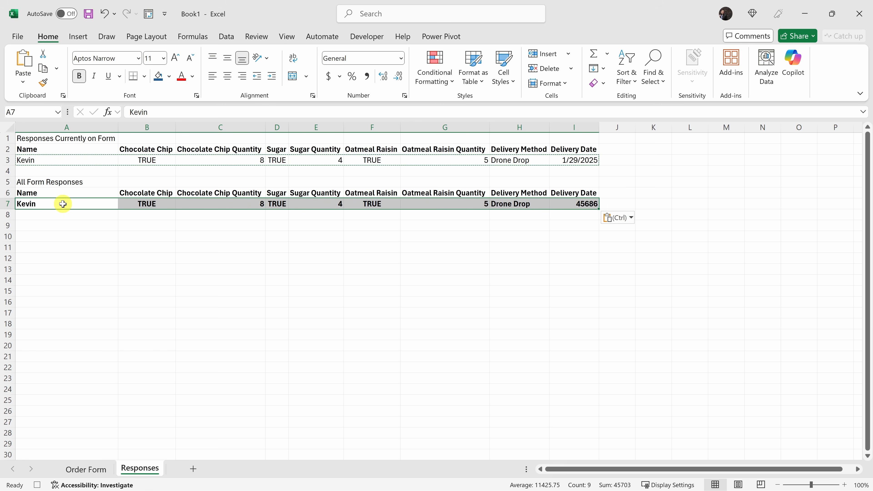
- Format the pasted delivery date in cell I7 as a Date with the *3/14/2012 type
left_click(557, 204)
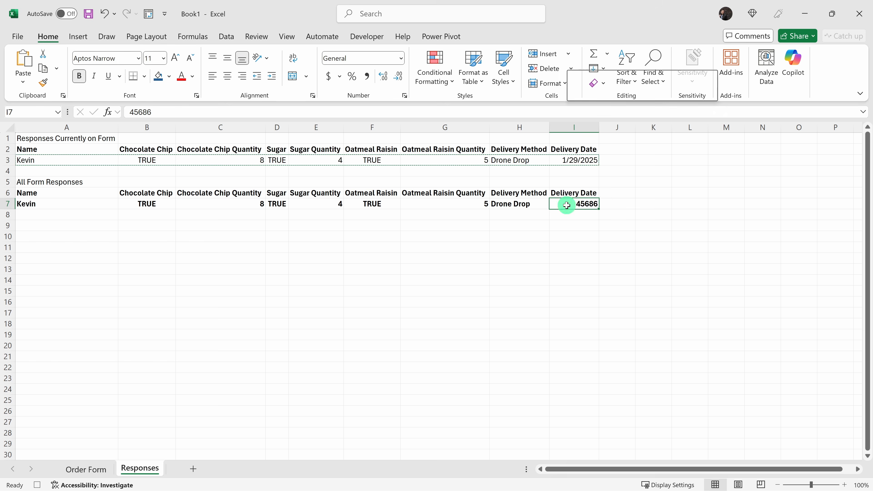
right_click(567, 208)
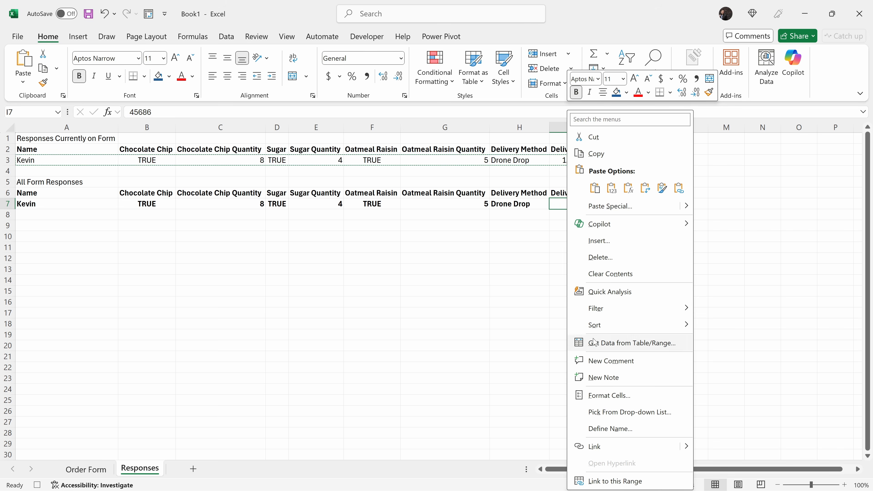
left_click(611, 395)
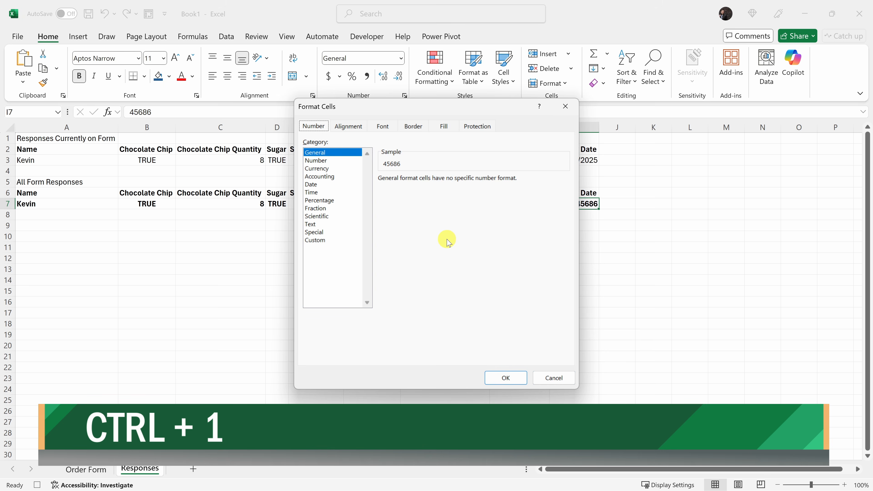
left_click(316, 185)
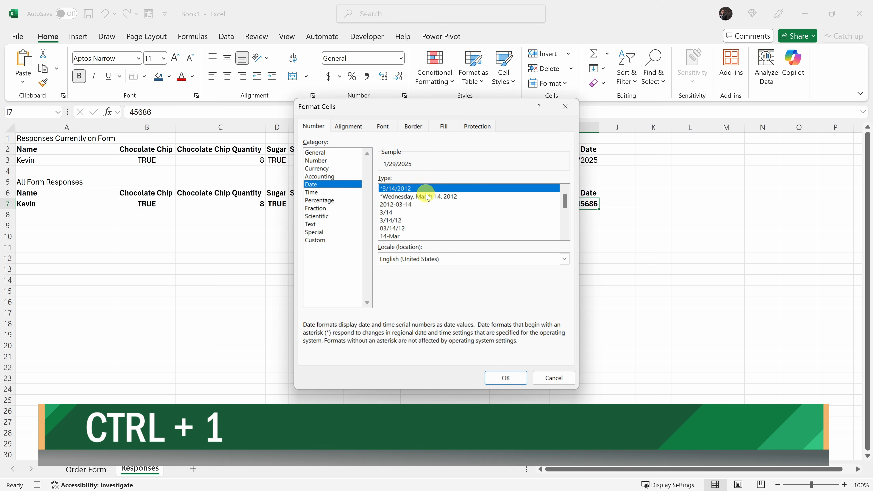
left_click(507, 377)
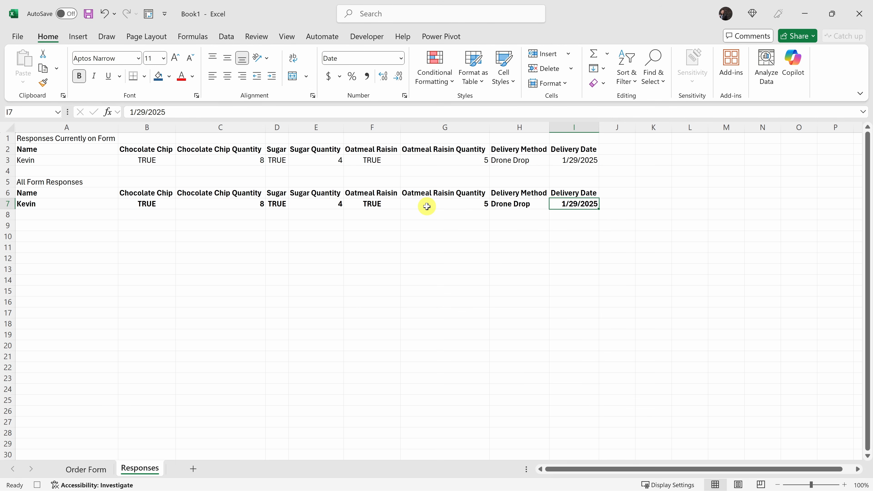
- Clear the Name field and the three cookie quantities in E14:E16 on the Order Form sheet
left_click(86, 470)
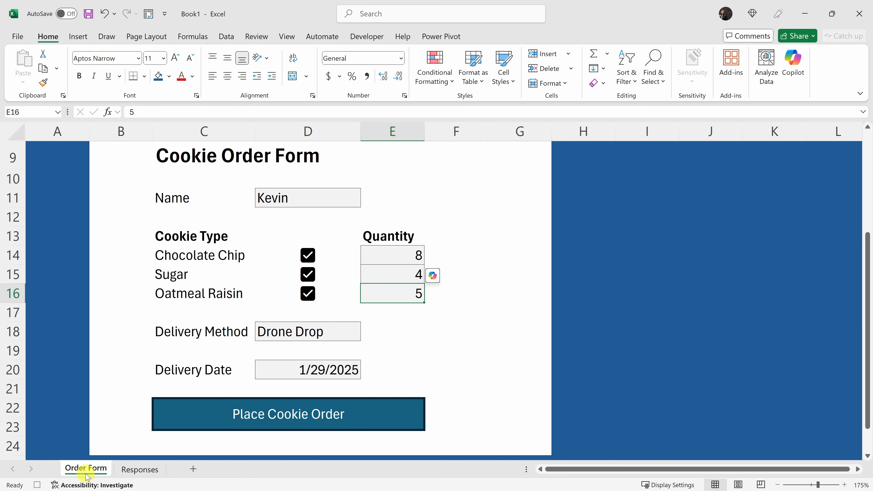
left_click(302, 196)
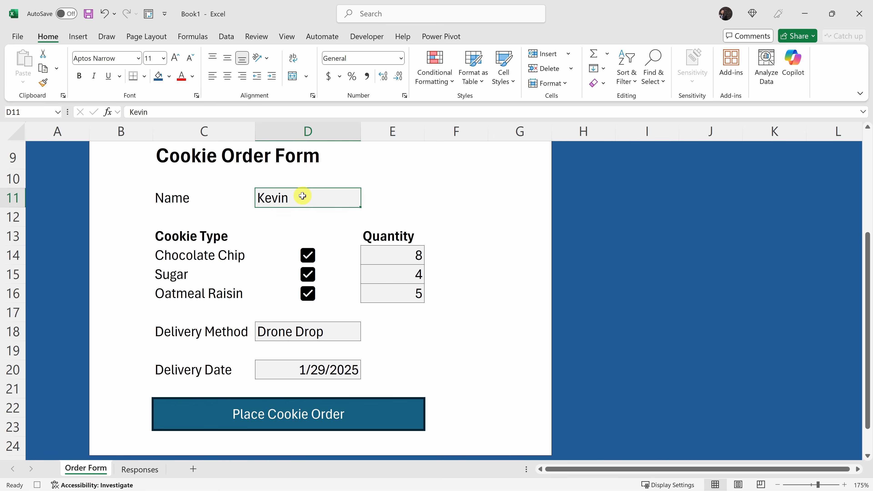
key("BackSpace")
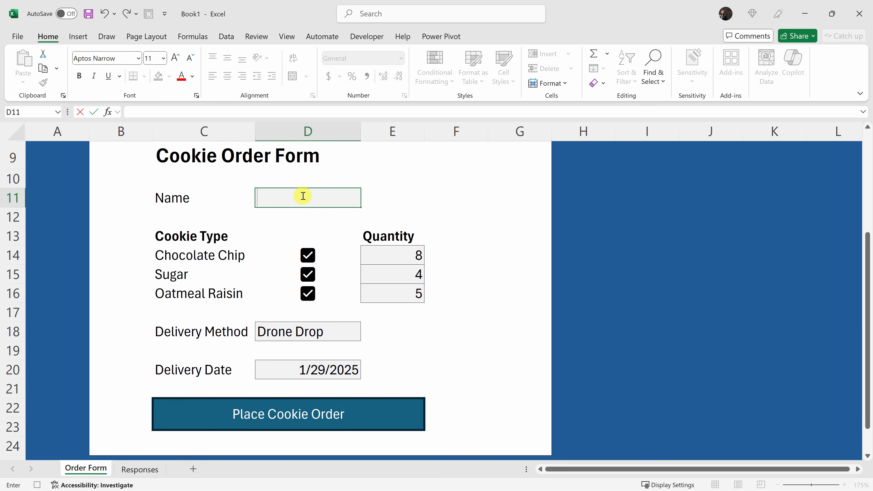
left_click(389, 255)
key("BackSpace")
key("Return")
key("BackSpace")
key("Return")
key("BackSpace")
- Clear the Delivery Method and Delivery Date fields on the order form
left_click(294, 333)
key("BackSpace")
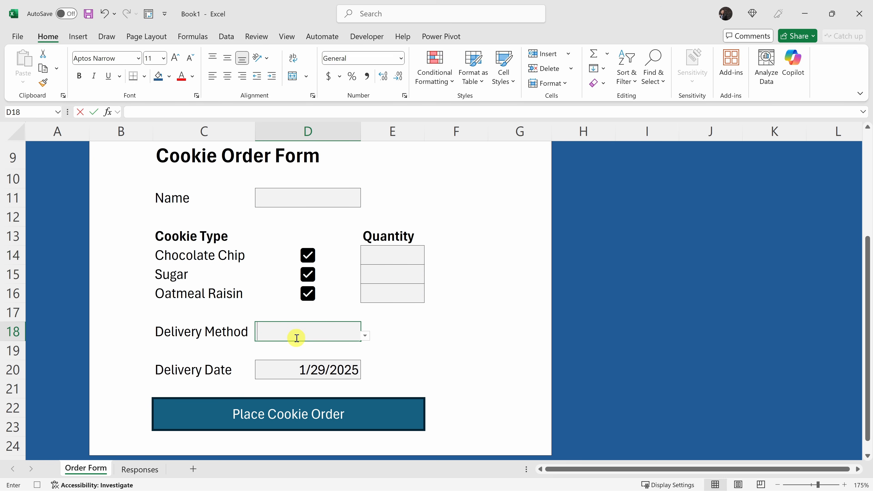
left_click(299, 368)
key("BackSpace")
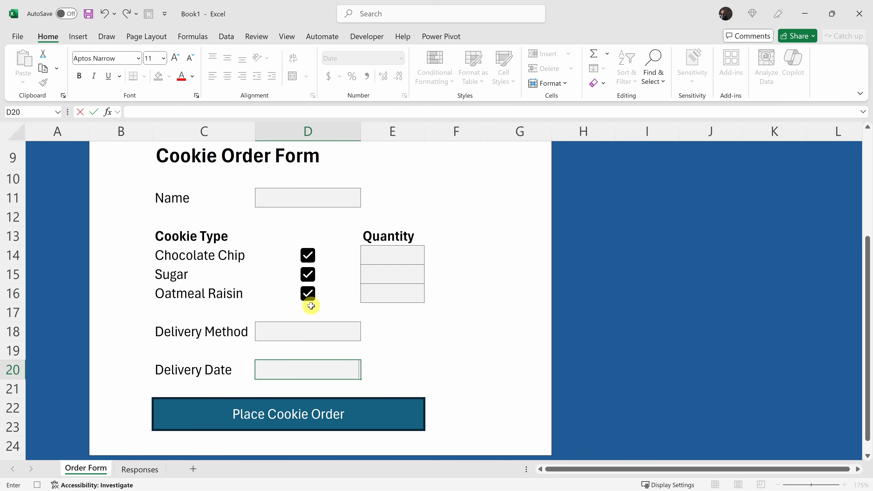
- Reset the Chocolate Chip, Sugar and Oatmeal Raisin checkboxes in D14:D16 by setting each cell's value to false
left_click(330, 256)
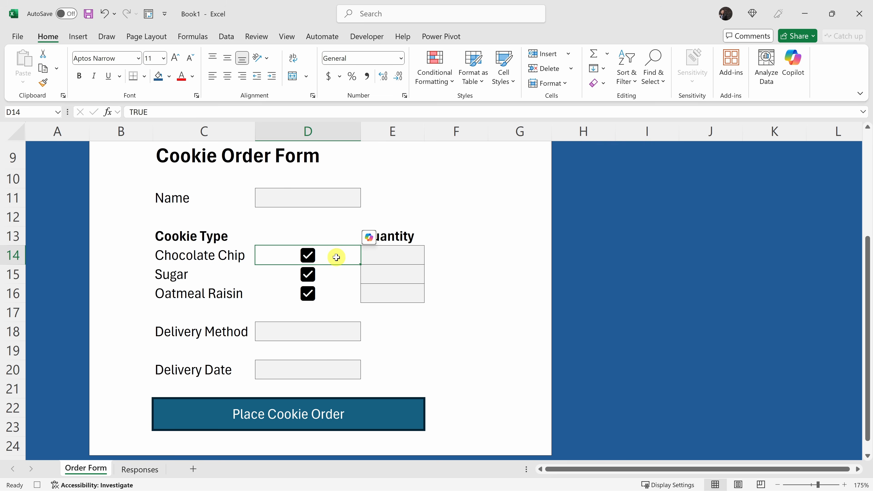
double_click(140, 112)
type("false")
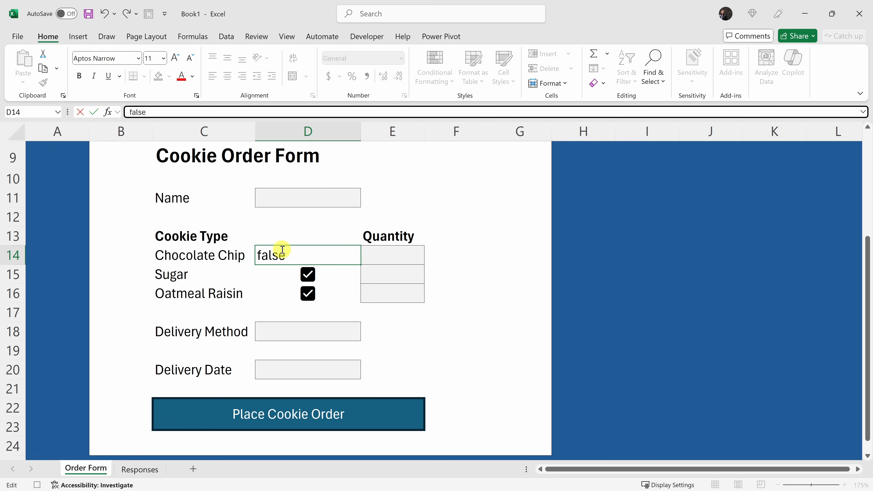
key("Return")
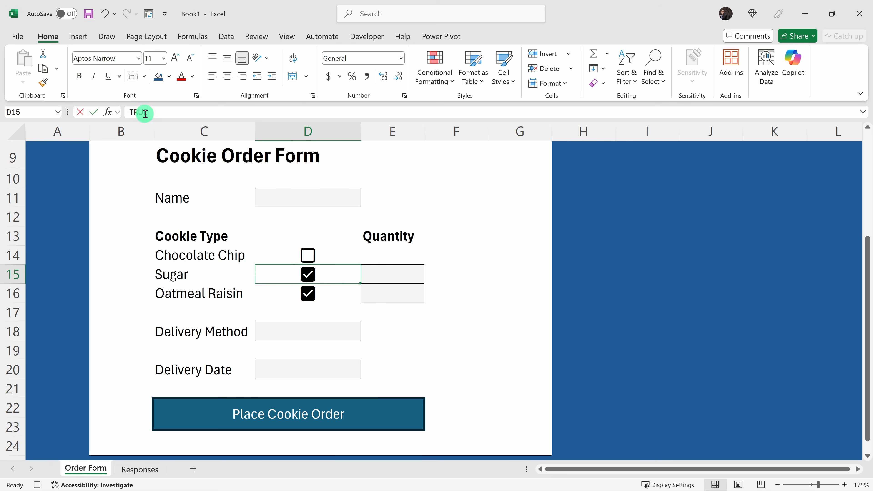
double_click(140, 112)
type("false")
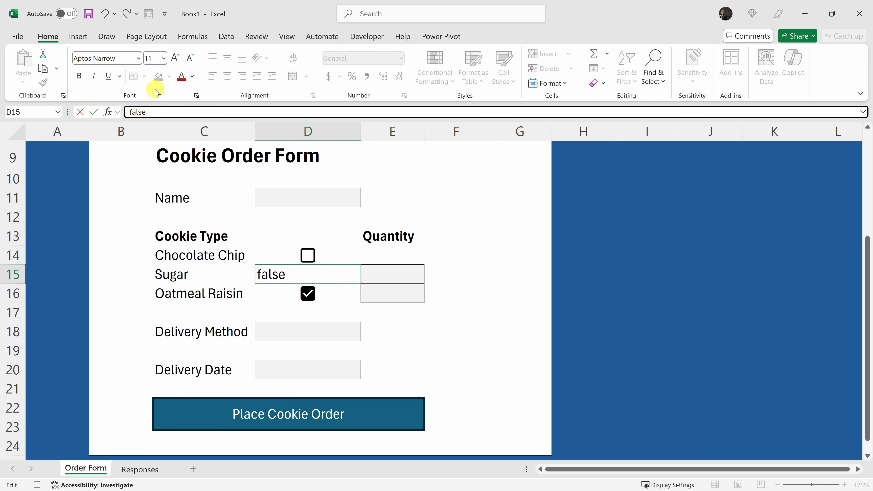
key("Return")
double_click(142, 112)
type("false")
key("Return")
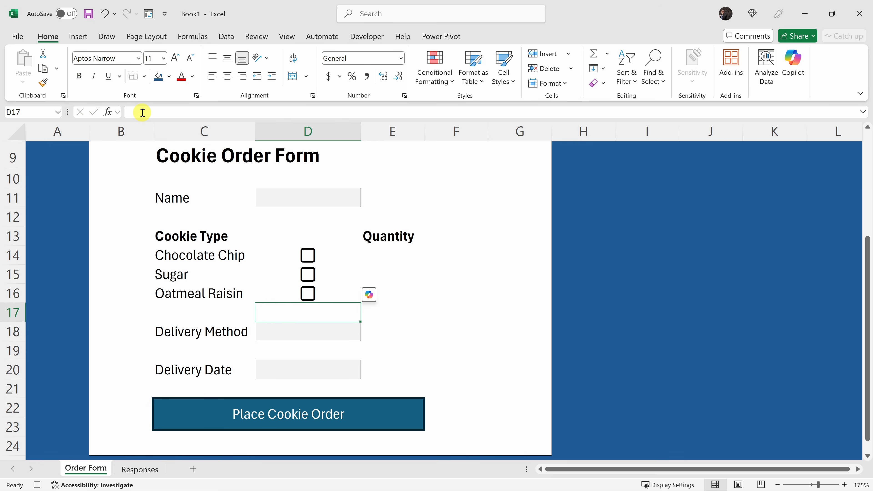
- Stop the macro recording with the Name field D11 selected, and check the list of recorded macros
left_click(310, 199)
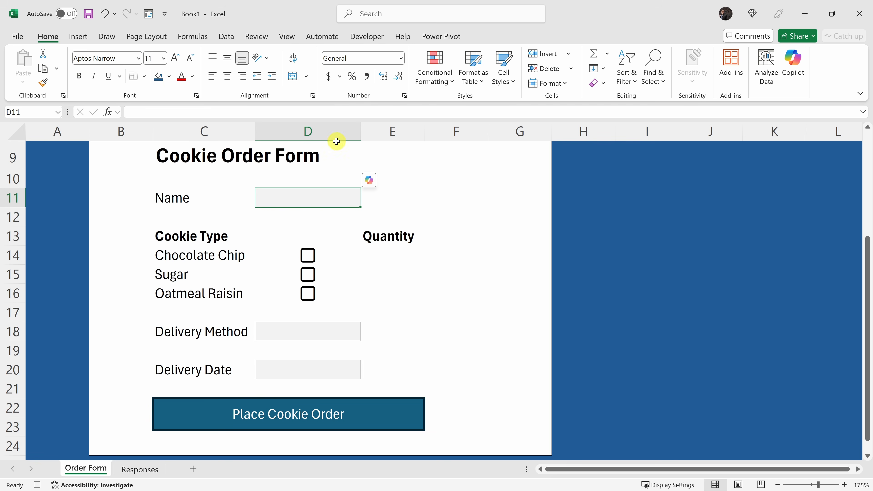
left_click(371, 37)
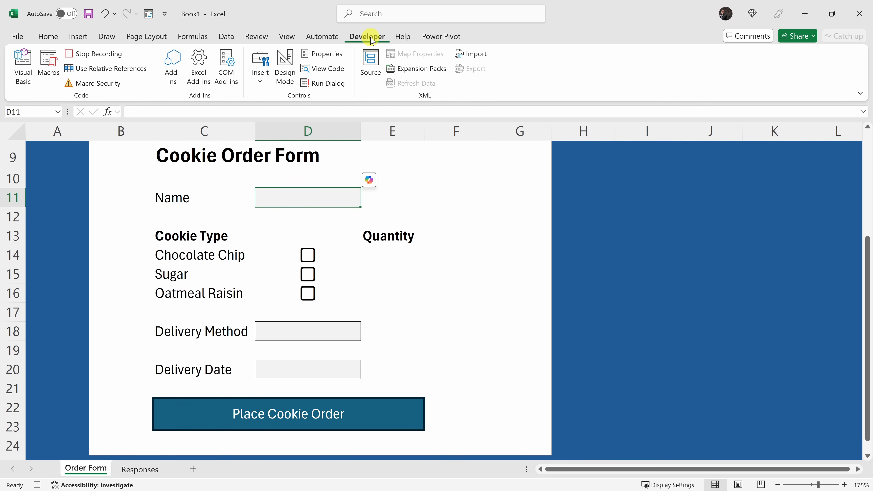
left_click(91, 59)
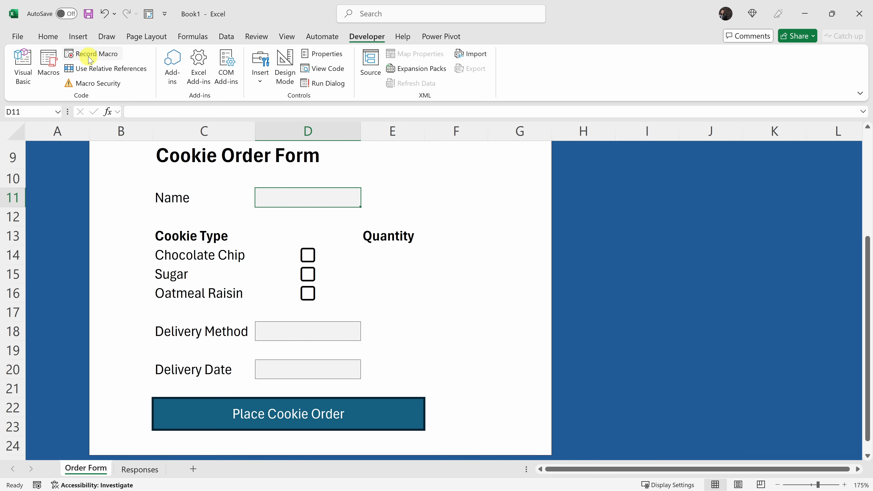
left_click(48, 62)
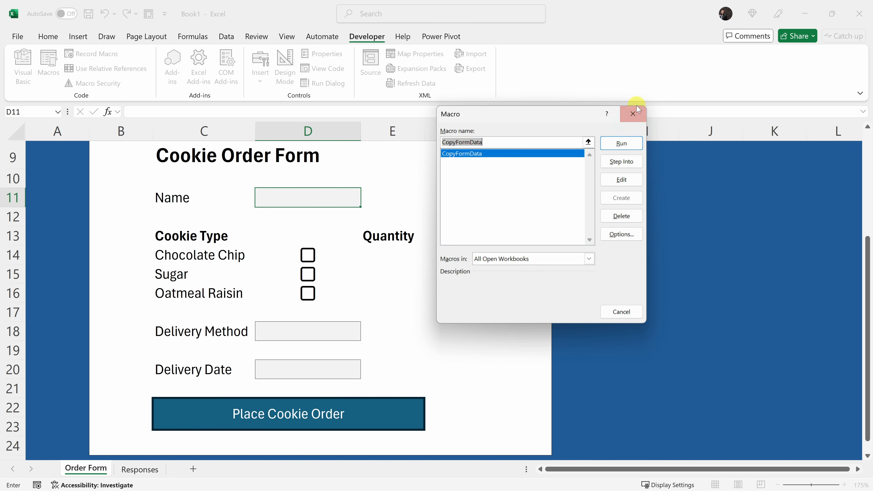
left_click(633, 113)
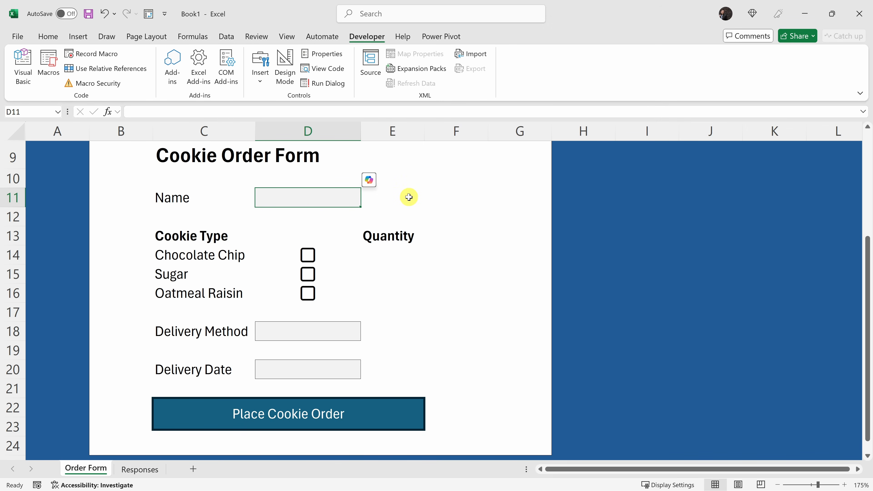
- Enter the customer's name on the order form, tick Chocolate Chip and set its quantity to 15
left_click(323, 196)
type("Megan")
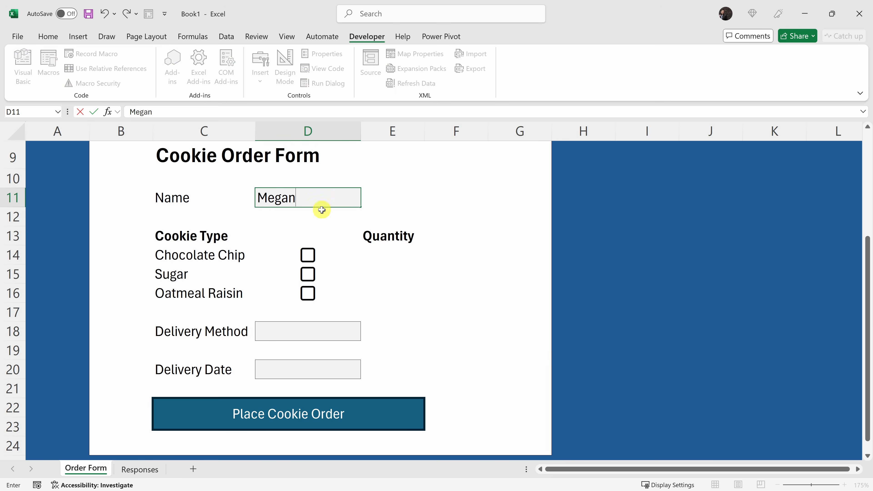
left_click(307, 255)
left_click(400, 260)
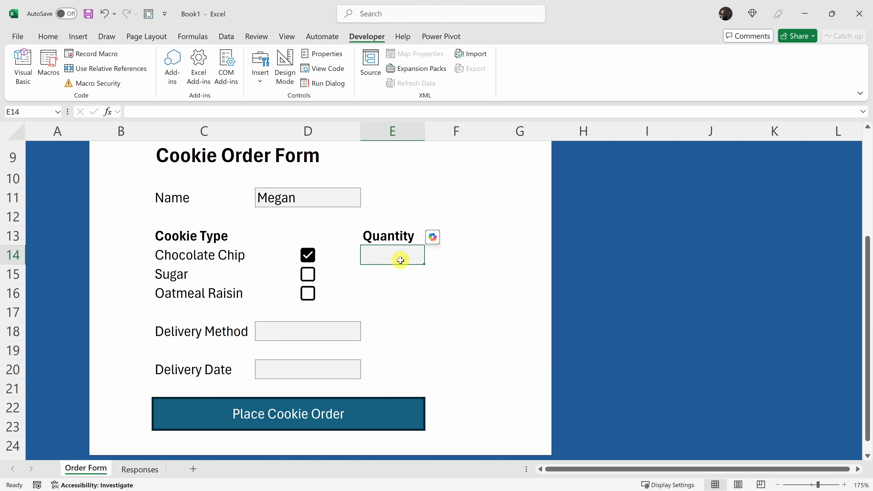
type("15")
- Choose Catapult Delivery as the Delivery Method and enter 1/29/2025 as the Delivery Date
left_click(317, 338)
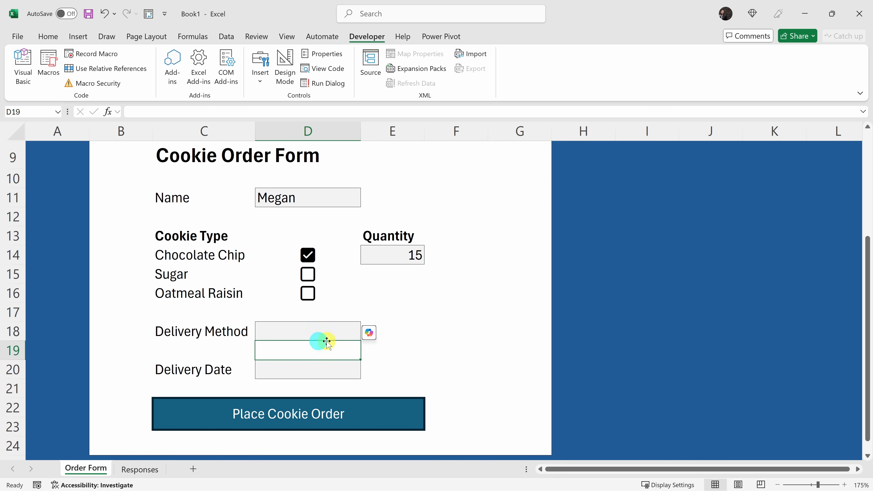
left_click(362, 338)
left_click(364, 336)
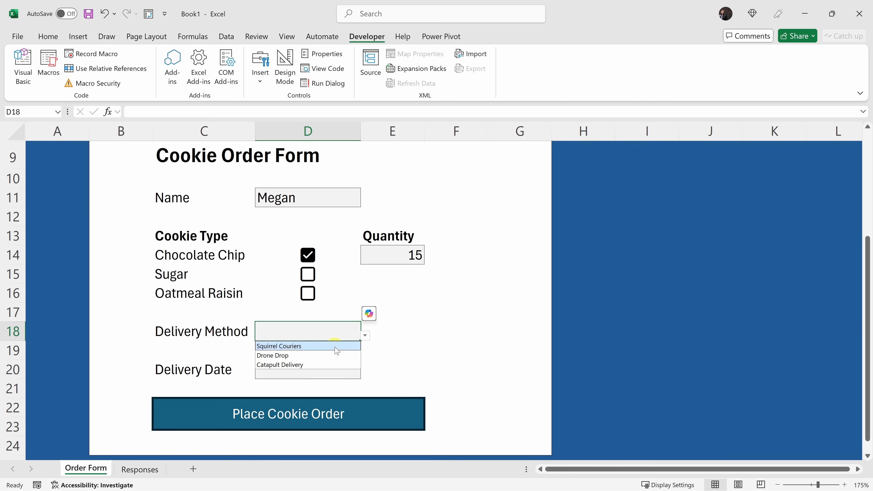
left_click(309, 365)
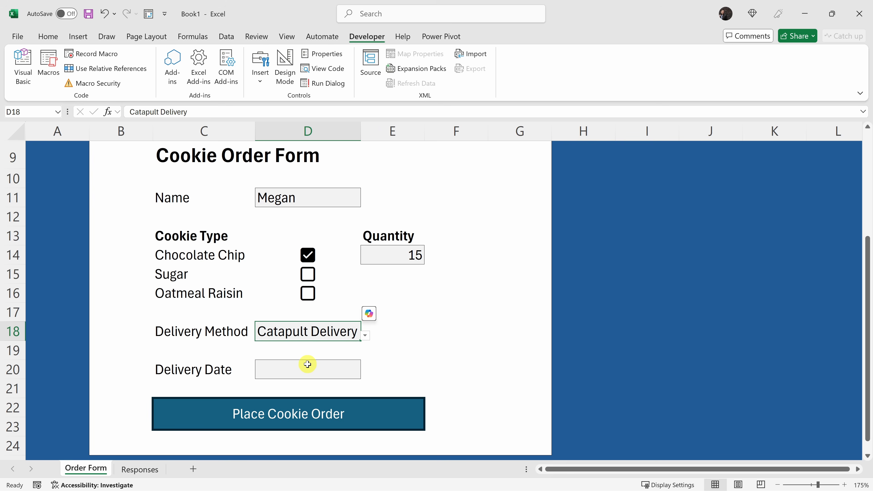
left_click(308, 365)
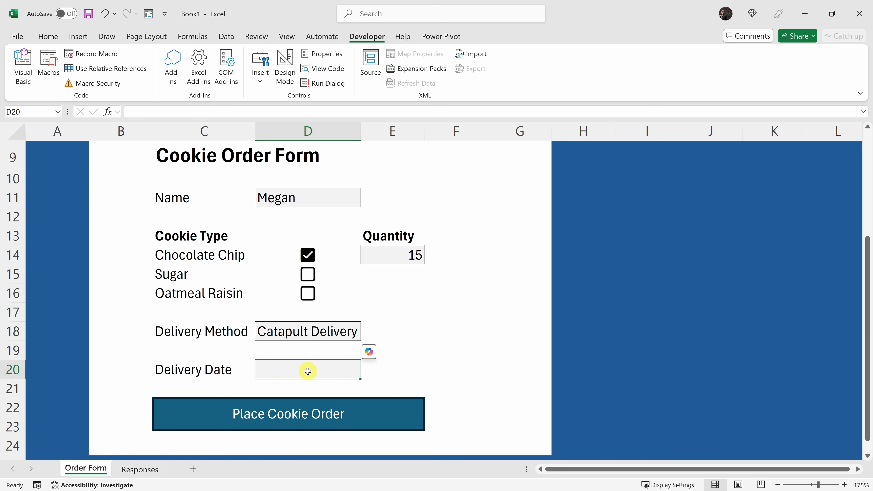
type("1/29/2025")
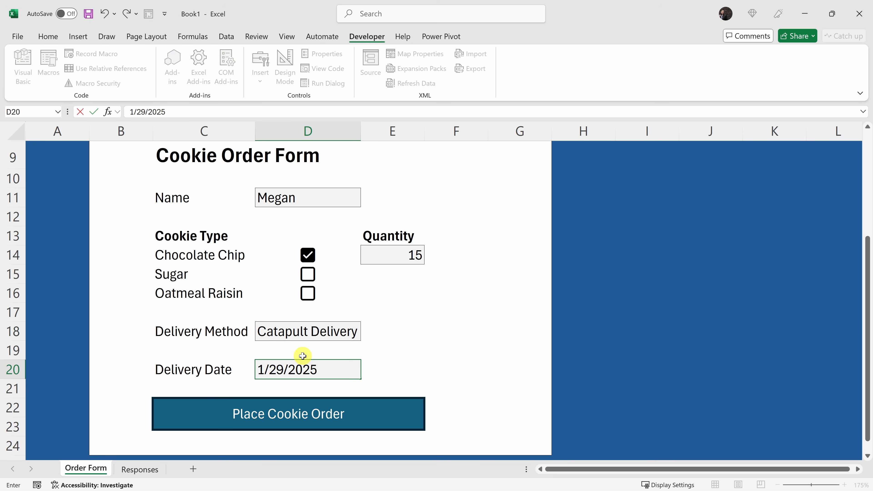
left_click(303, 356)
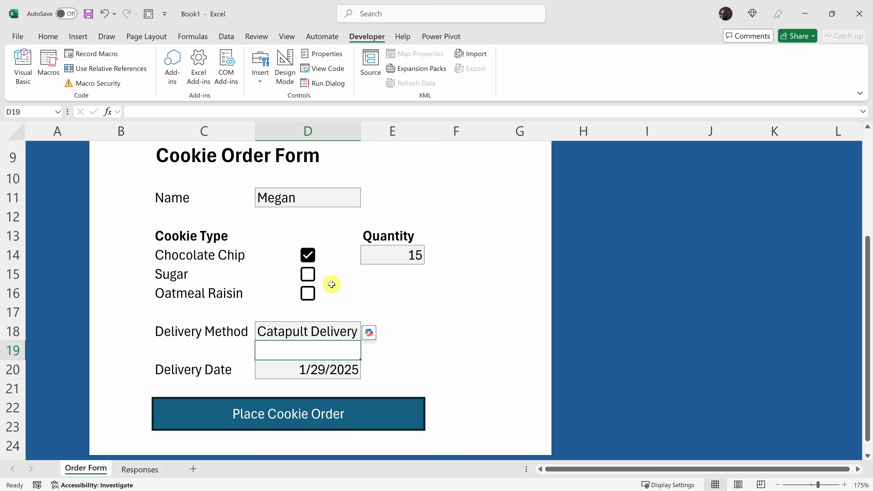
- Run the CopyFormData macro and check the entry saved in row 7 of the Responses sheet
left_click(48, 66)
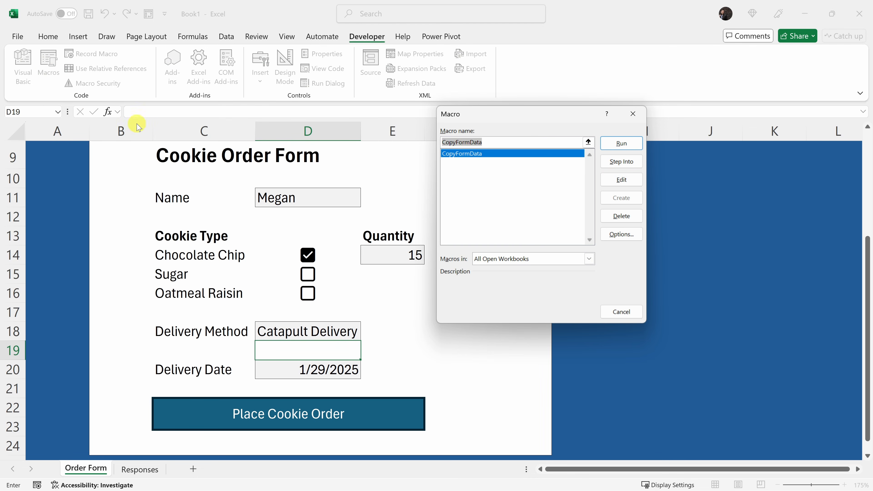
left_click(621, 144)
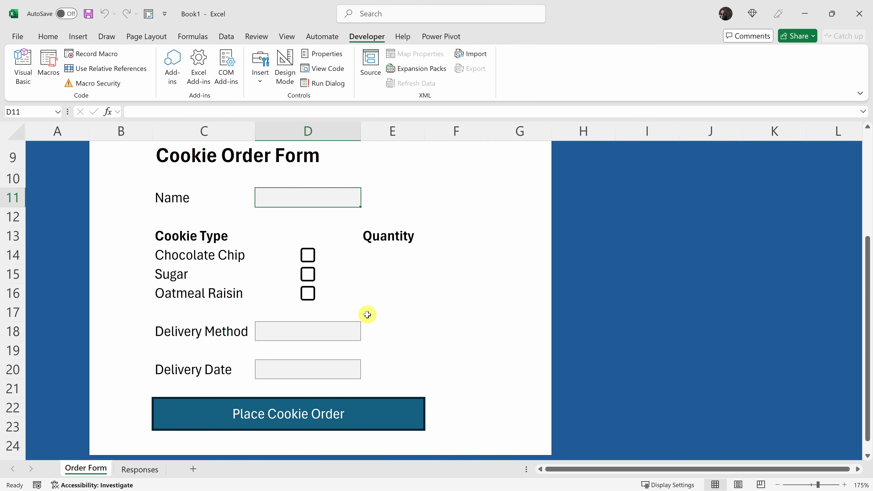
left_click(147, 475)
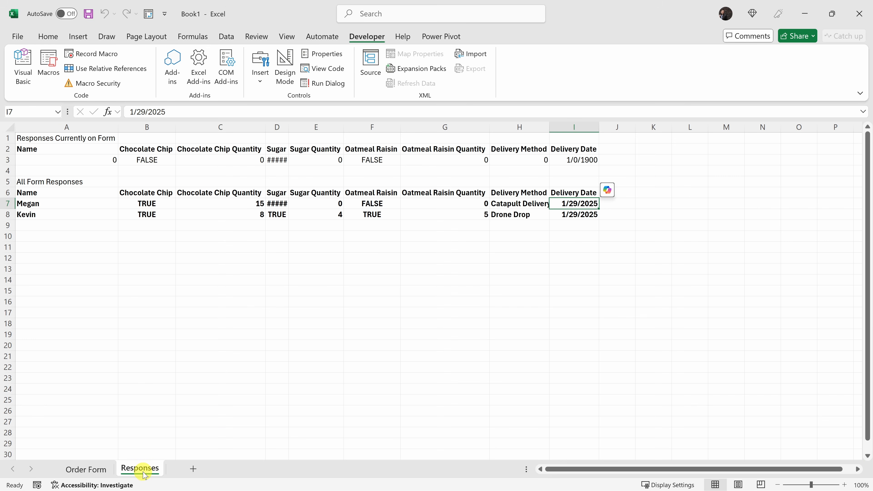
left_click(55, 204)
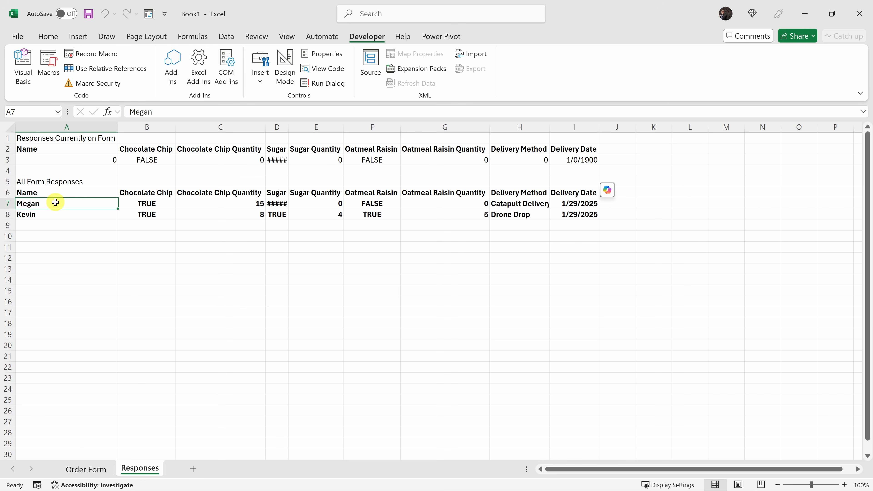
left_click_drag(55, 203, 201, 202)
- Widen the Sugar column D so its values fit, and review the rest of the response in row 7
left_click_drag(288, 128, 311, 127)
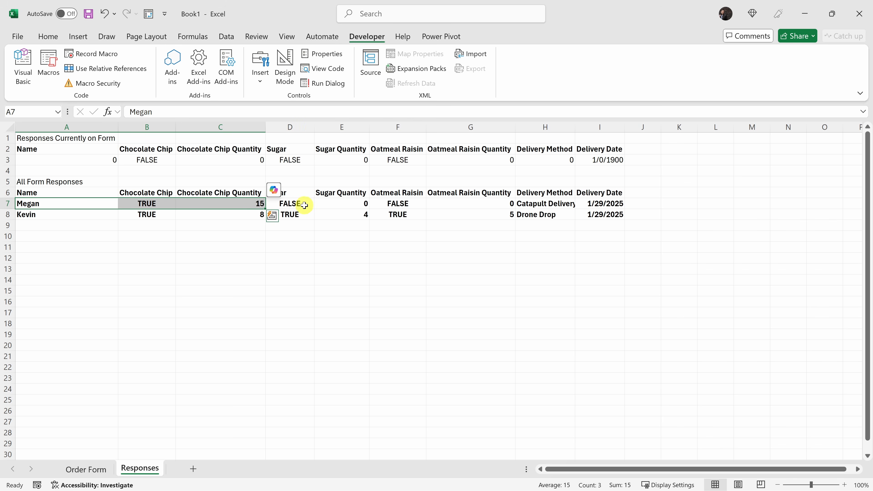
left_click_drag(301, 204, 594, 201)
left_click(593, 201)
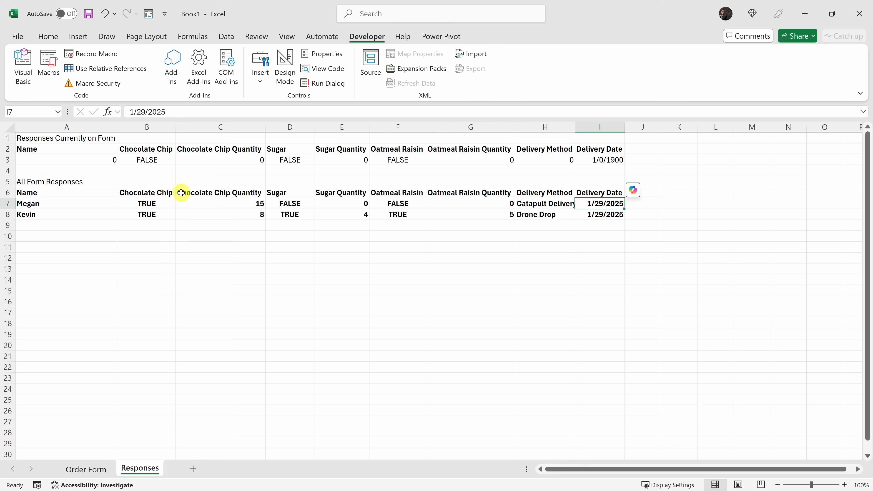
left_click(4, 203)
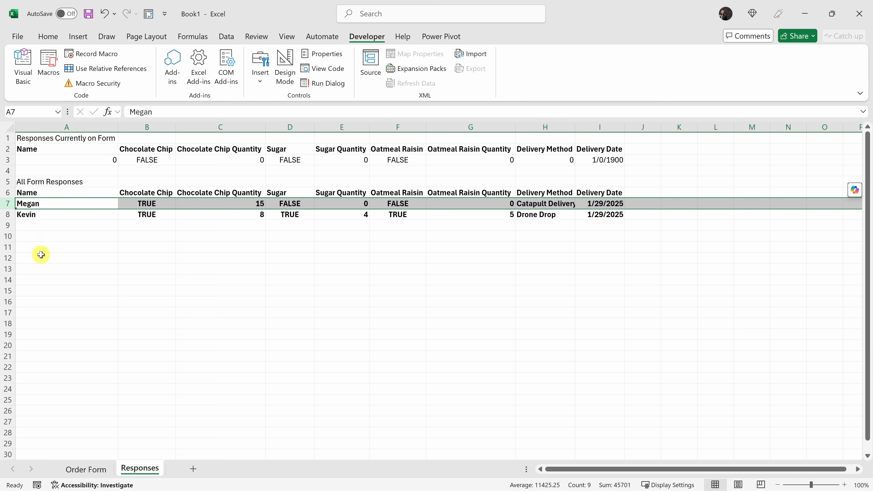
left_click(31, 201)
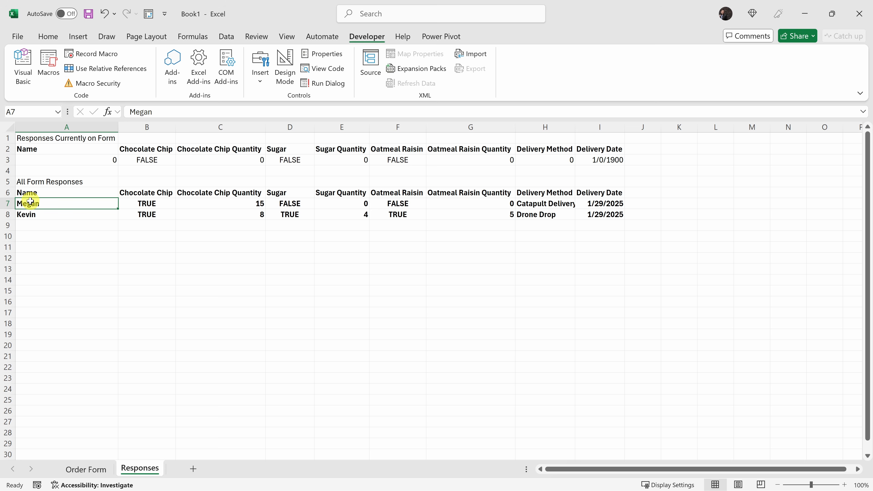
- Assign the CopyFormData macro to the Place Cookie Order button shape on the Order Form sheet
left_click(90, 468)
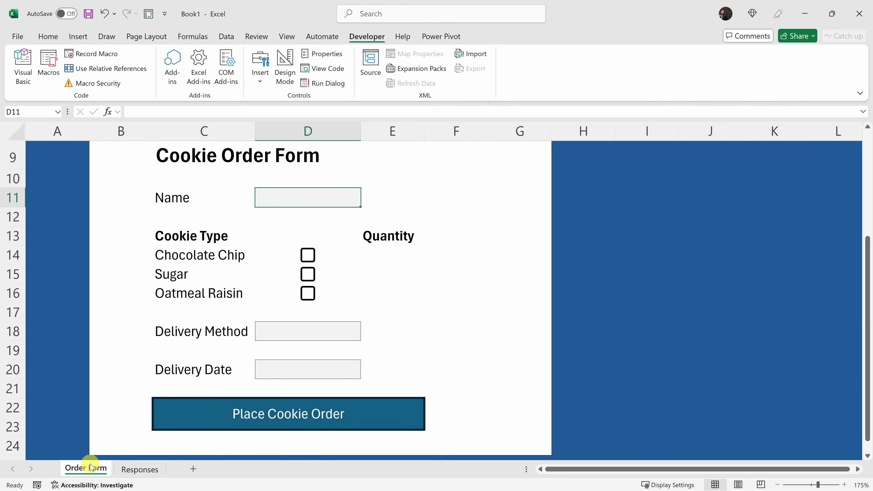
left_click(324, 413)
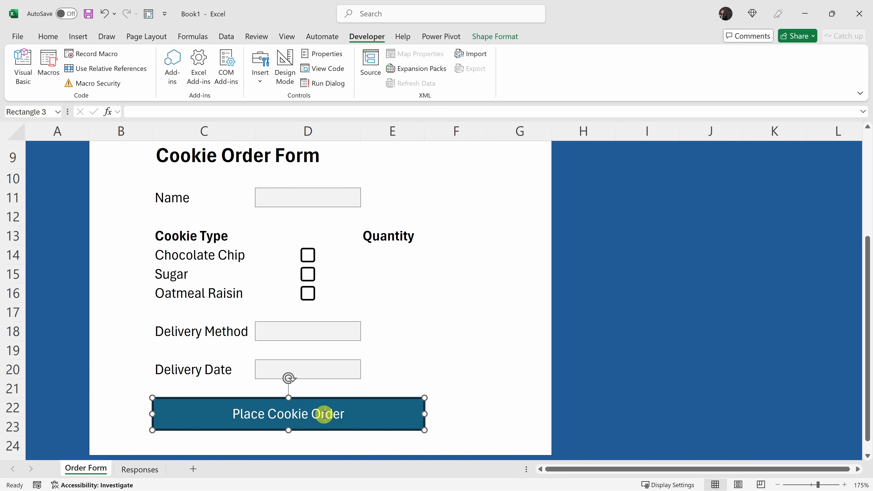
right_click(382, 410)
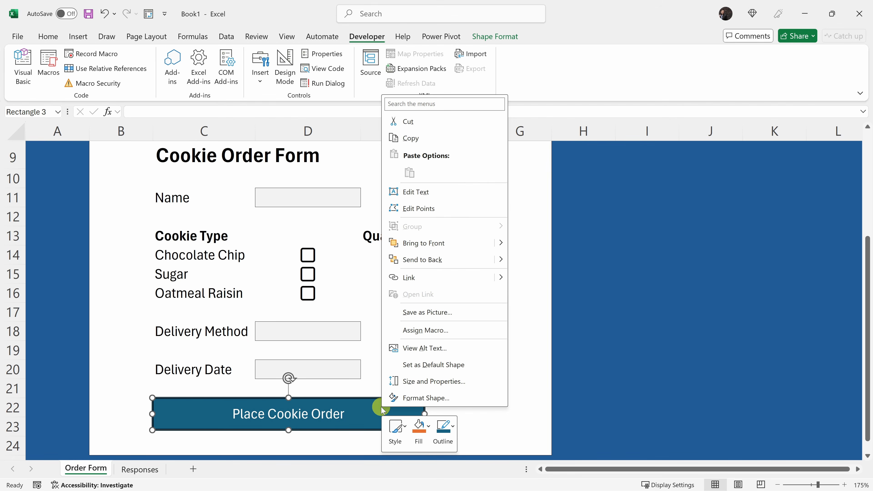
left_click(436, 330)
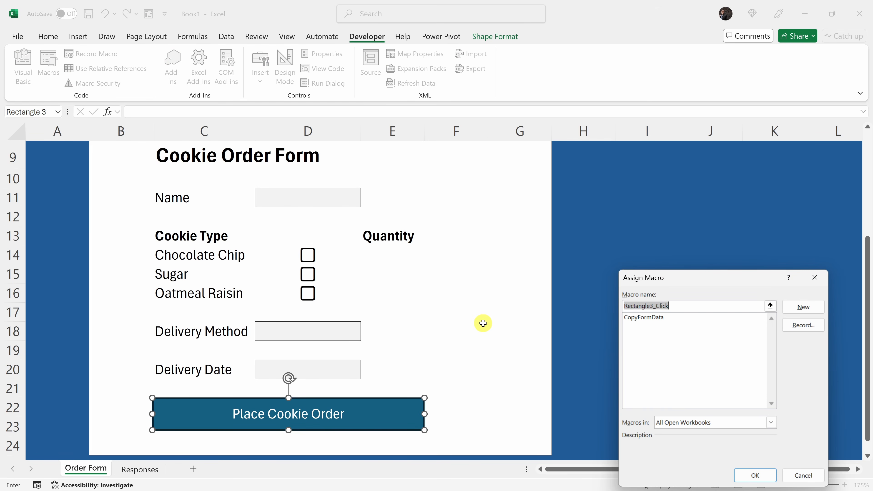
left_click_drag(691, 276, 491, 157)
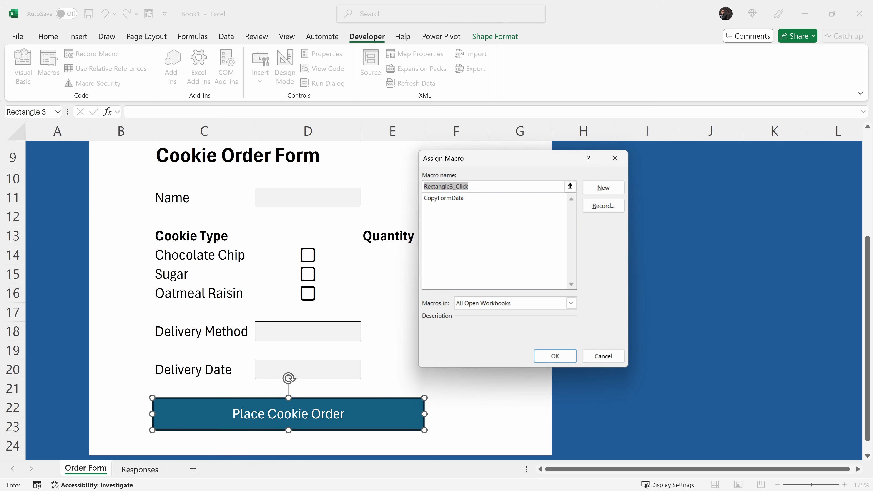
left_click(452, 199)
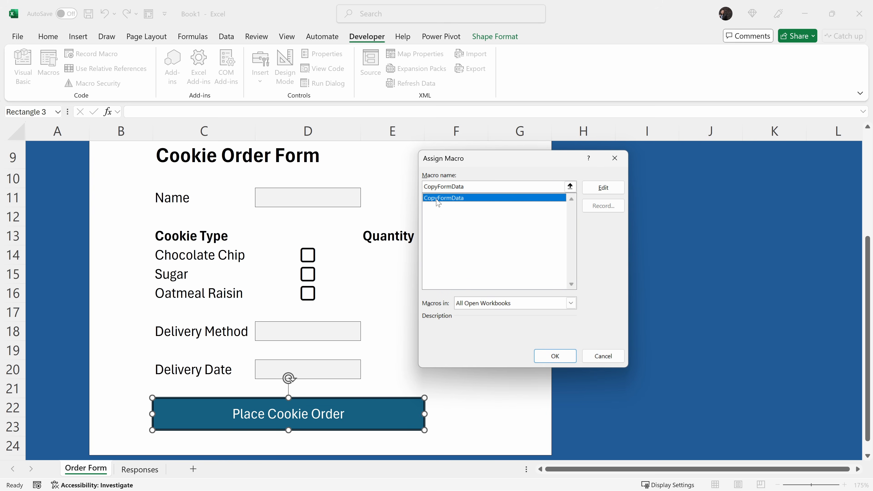
left_click(554, 356)
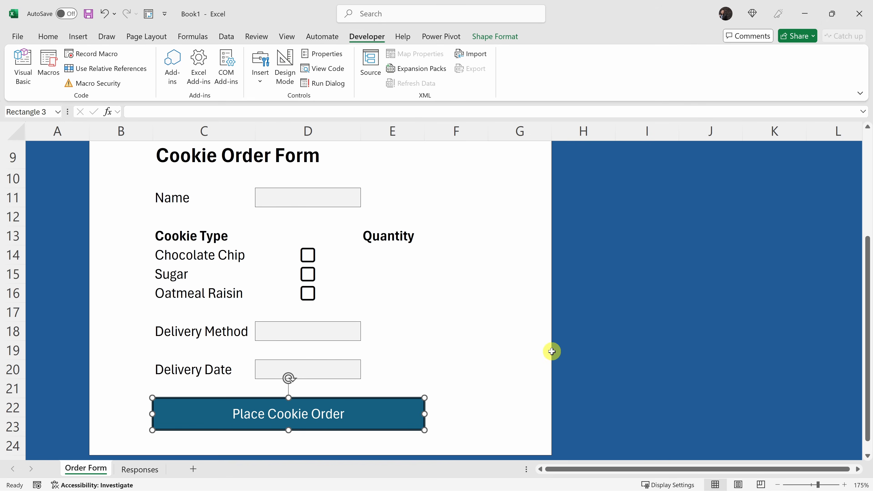
- Enter a customer's name in the form, tick Sugar, and submit the entry with Place Cookie Order
left_click(289, 197)
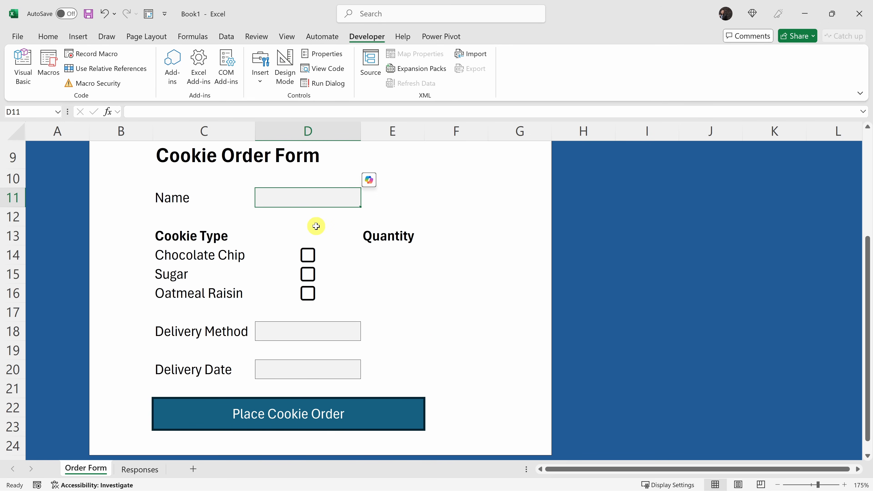
type("Michael")
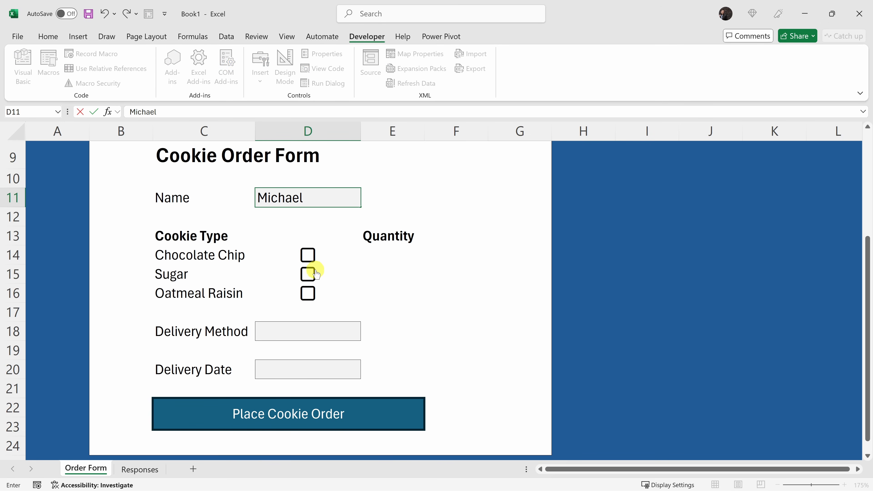
left_click(308, 274)
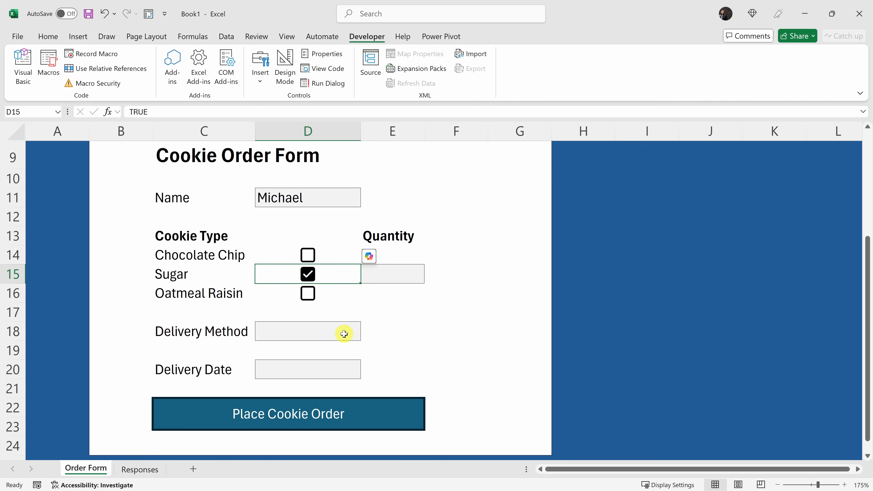
left_click(303, 415)
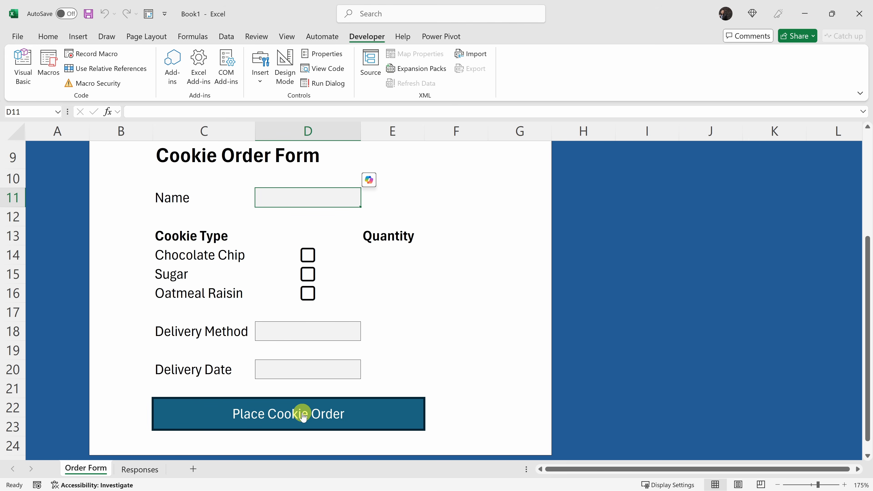
- Check the newly submitted order in row 7 of the Responses sheet
left_click(139, 468)
left_click(38, 205)
left_click_drag(62, 207, 90, 202)
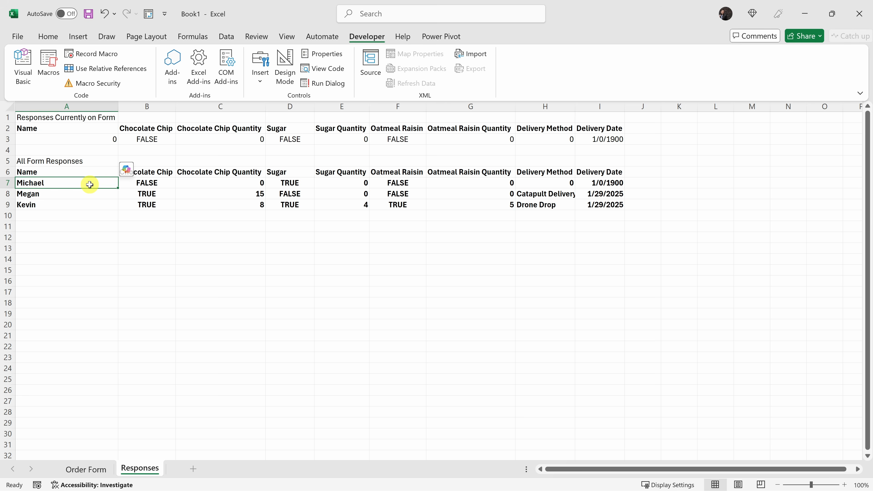
- Protect the Order Form sheet without a password, allowing only selection of locked and unlocked cells
left_click(96, 473)
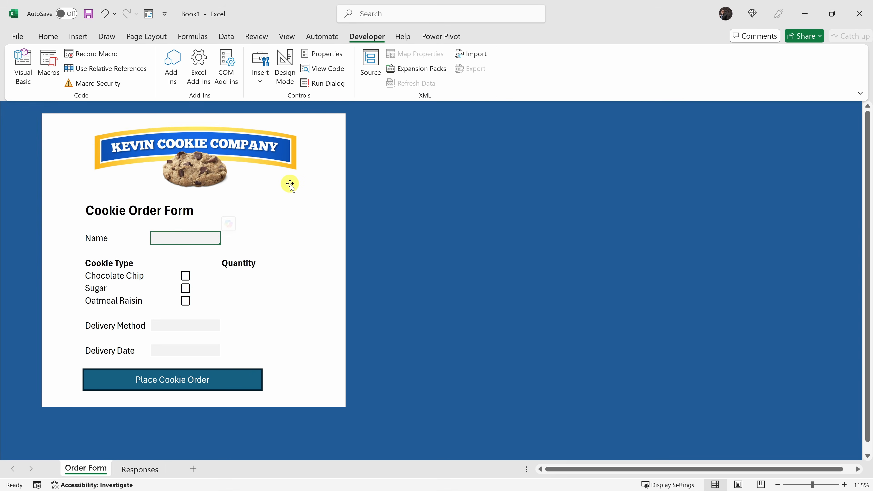
left_click(219, 150)
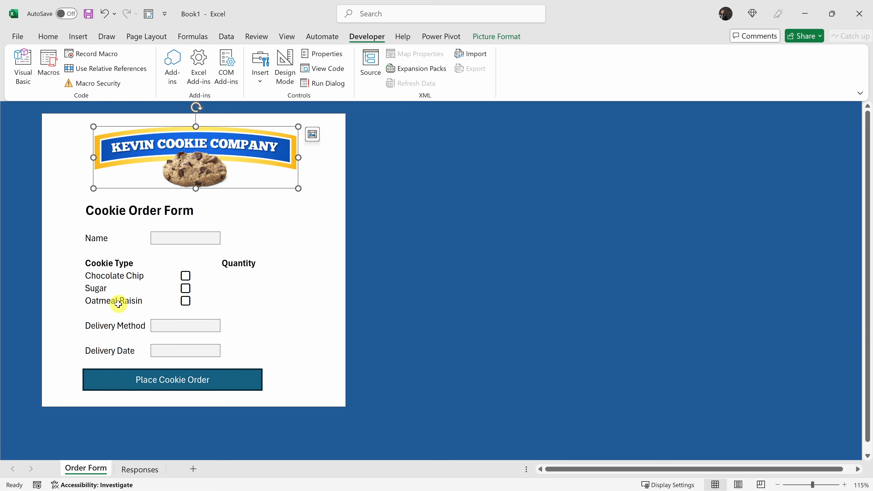
left_click(256, 36)
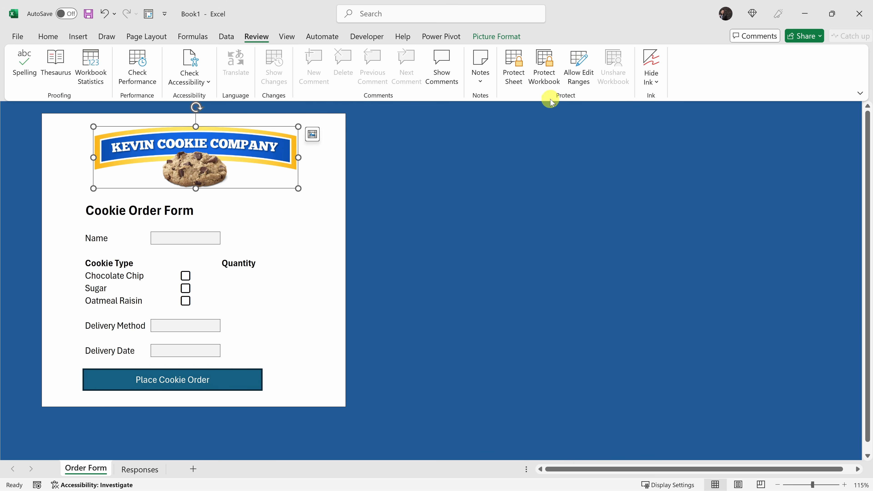
left_click(512, 71)
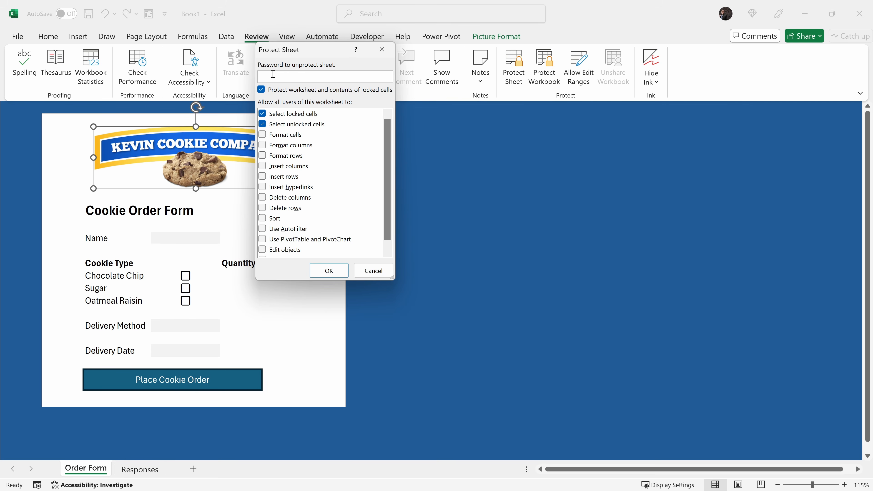
scroll(276, 147, "down", 1)
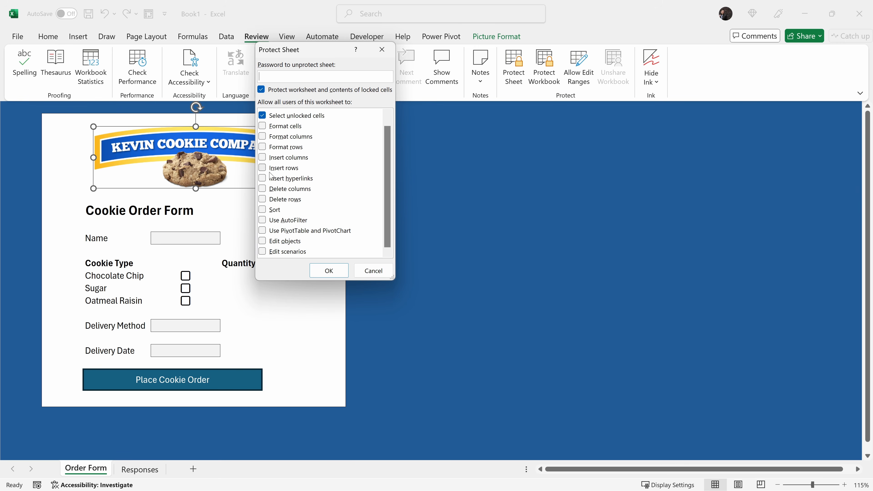
scroll(267, 243, "up", 1)
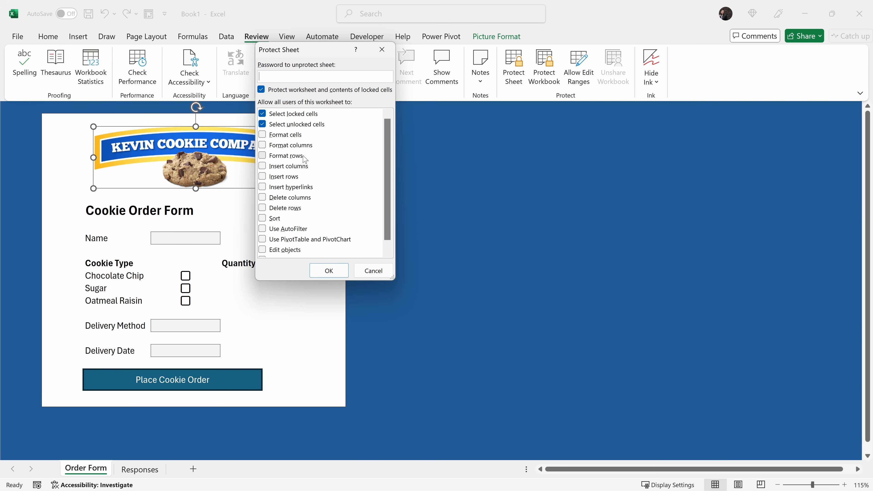
scroll(287, 153, "down", 1)
scroll(275, 232, "up", 1)
left_click(328, 269)
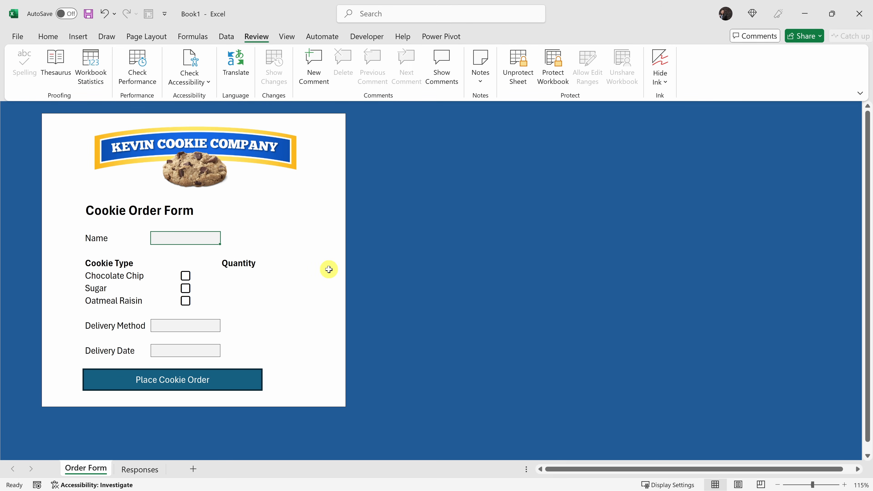
- Try to edit the Cookie Order Form title on the protected sheet, and unprotect the sheet
left_click(52, 35)
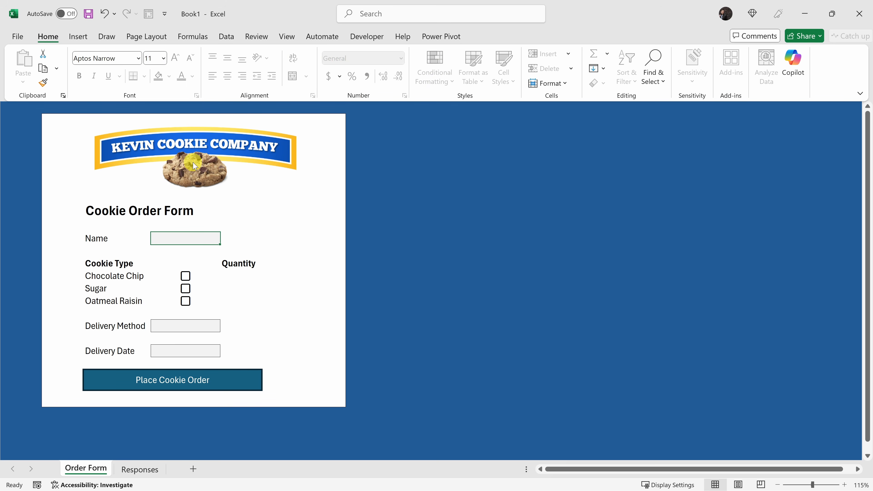
double_click(186, 212)
left_click(508, 286)
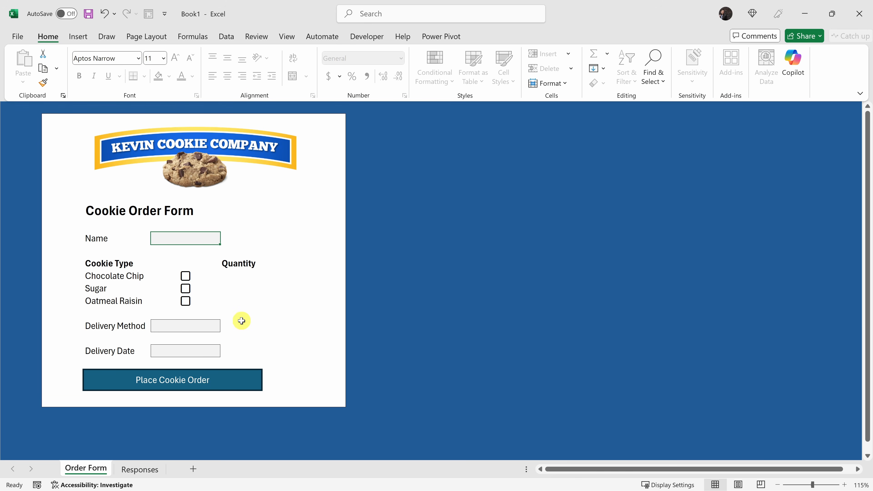
left_click(256, 36)
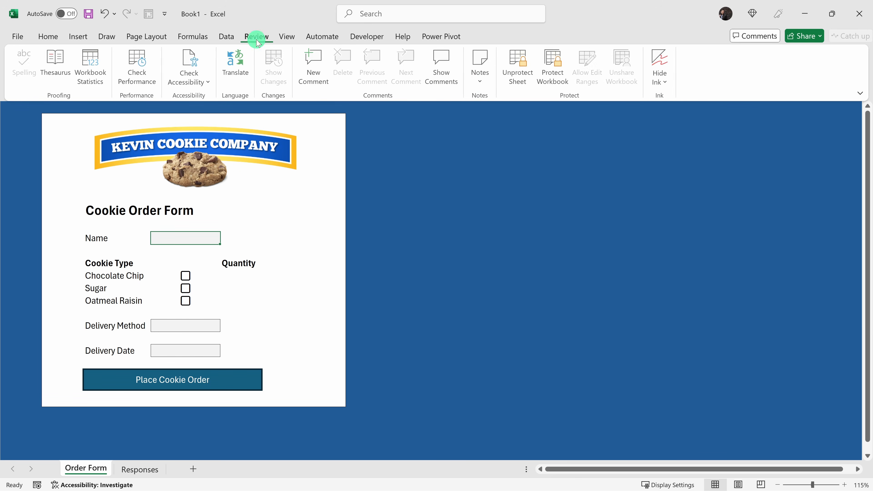
left_click(523, 80)
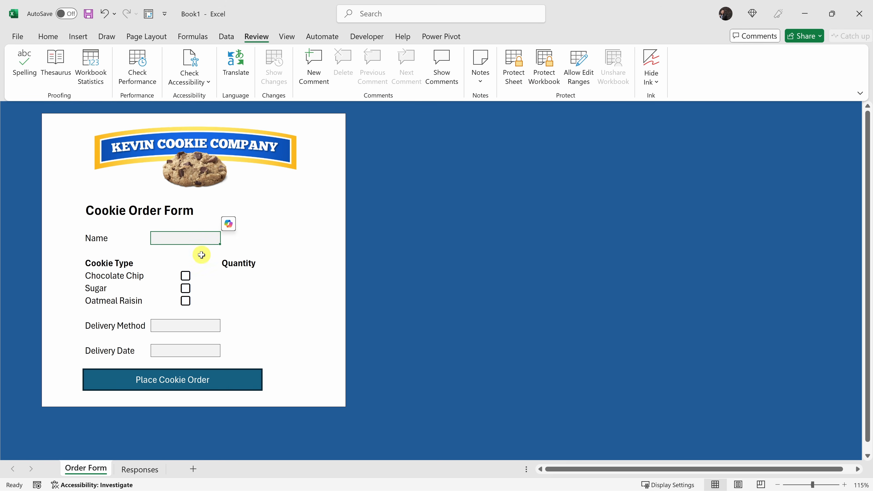
- Unlock the input cells for Name, the cookie checkboxes, the quantities, Delivery Method and Delivery Date
left_click(201, 277)
left_click_drag(201, 284, 201, 302)
left_click(246, 277, "ctrl")
left_click_drag(245, 285, 246, 298)
left_click(188, 324, "ctrl")
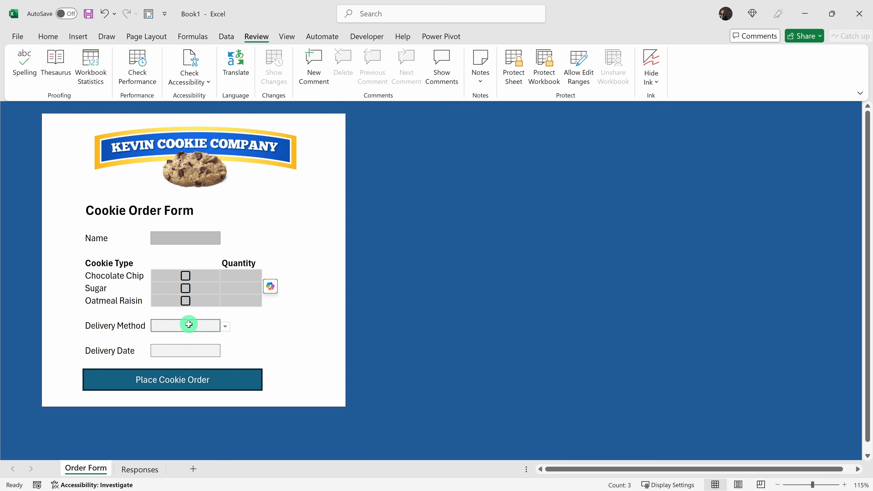
left_click(182, 351, "ctrl")
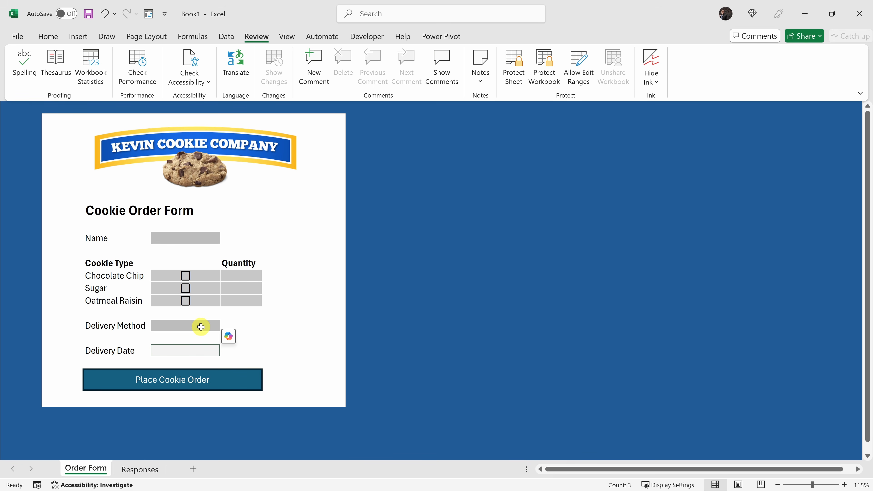
key("ctrl+1")
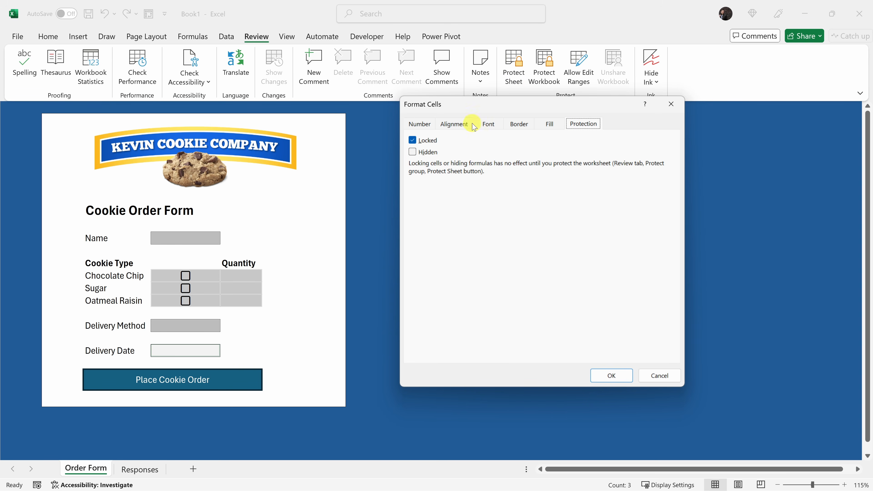
left_click(414, 143)
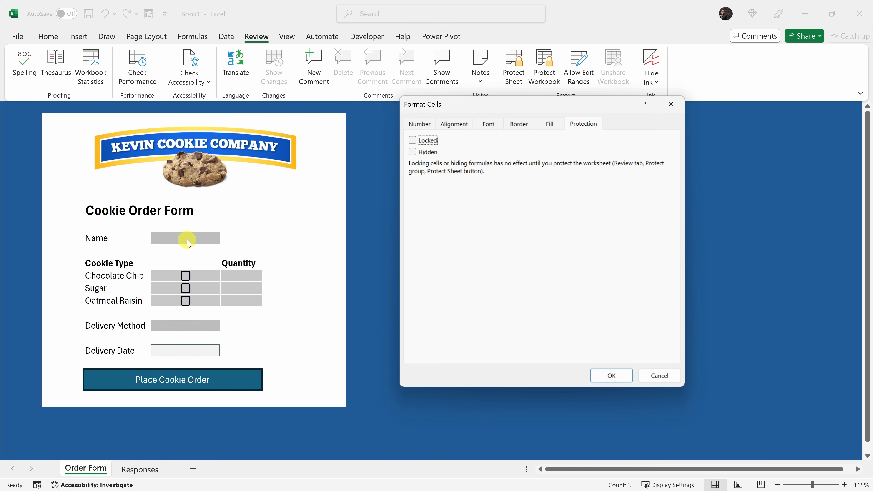
left_click(610, 375)
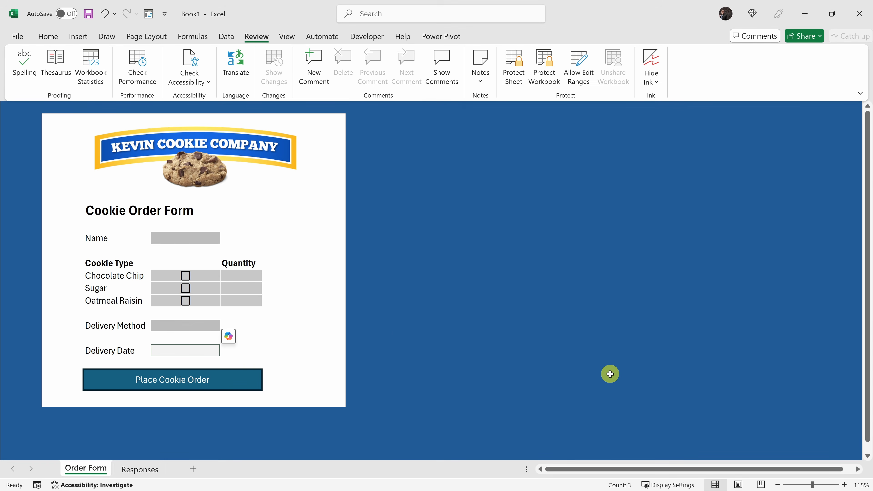
- Protect the Order Form sheet without a password and test it by entering text in the locked cell beside the Name field
left_click(516, 71)
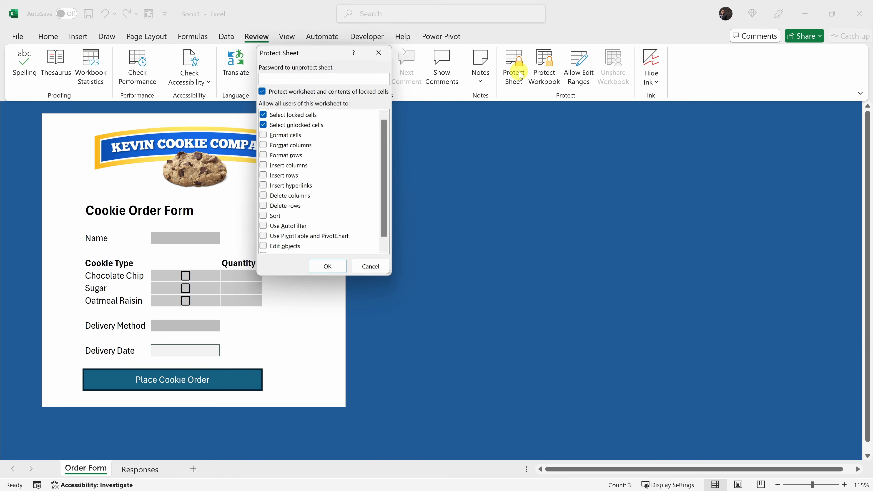
left_click(329, 271)
left_click(251, 239)
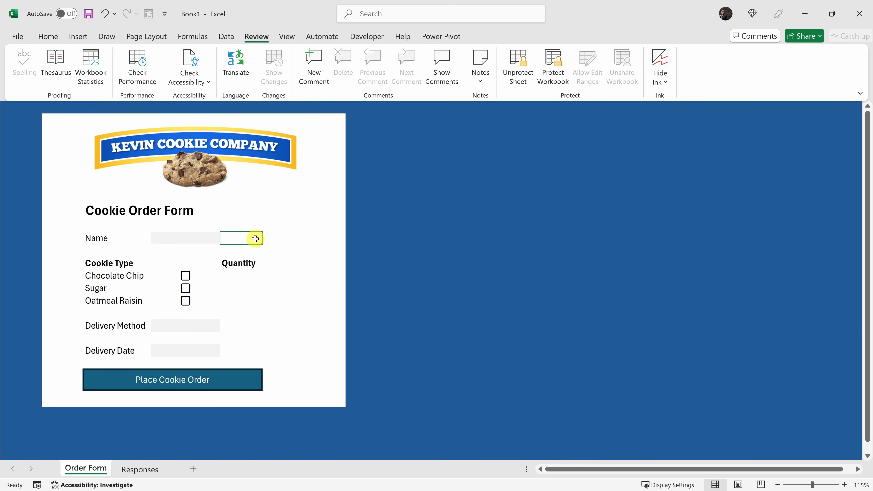
key("a")
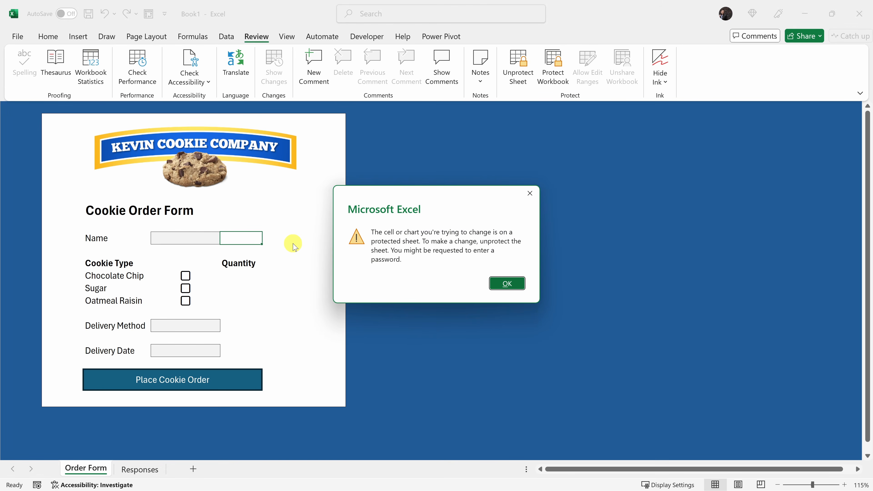
left_click(507, 283)
- Enter the customer's name and order Chocolate Chip cookies with a quantity of 10
left_click(196, 236)
type("Kevin")
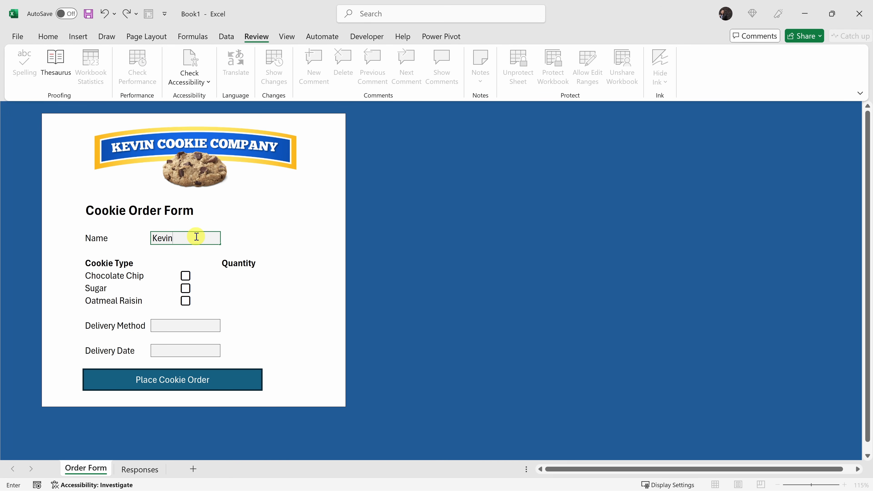
key("Return")
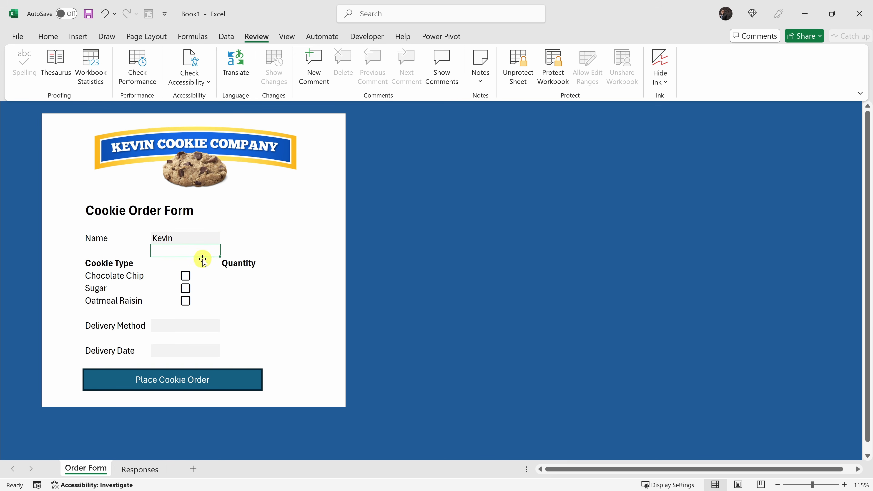
left_click(185, 277)
left_click(239, 276)
type("10")
- Choose Squirrel Couriers as the Delivery Method and enter 1/29/2025 as the Delivery Date
left_click(208, 322)
left_click(225, 327)
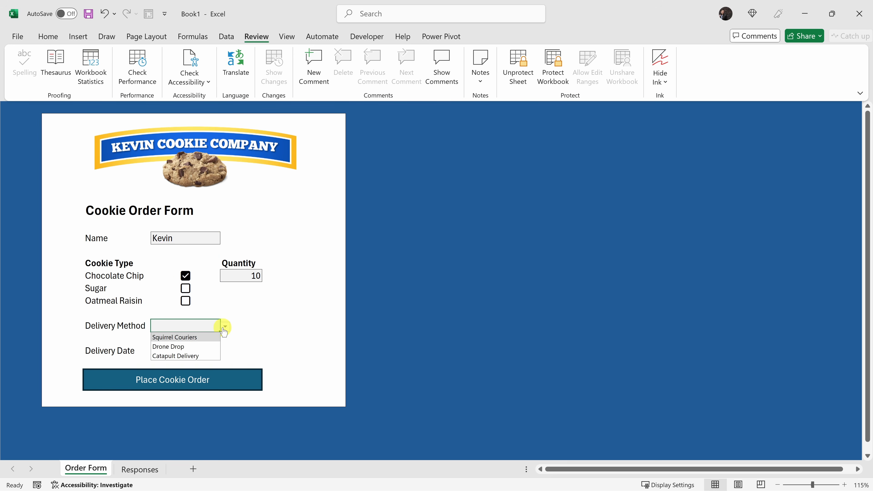
left_click(211, 337)
left_click(210, 351)
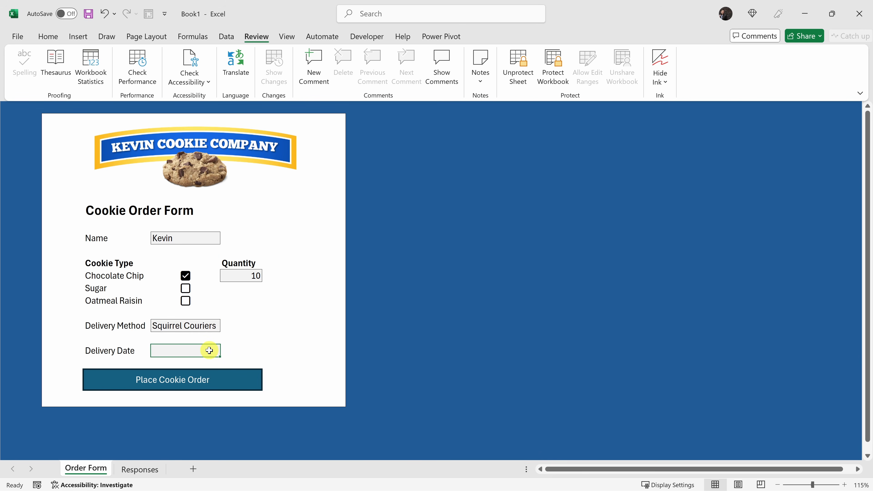
left_click(249, 351)
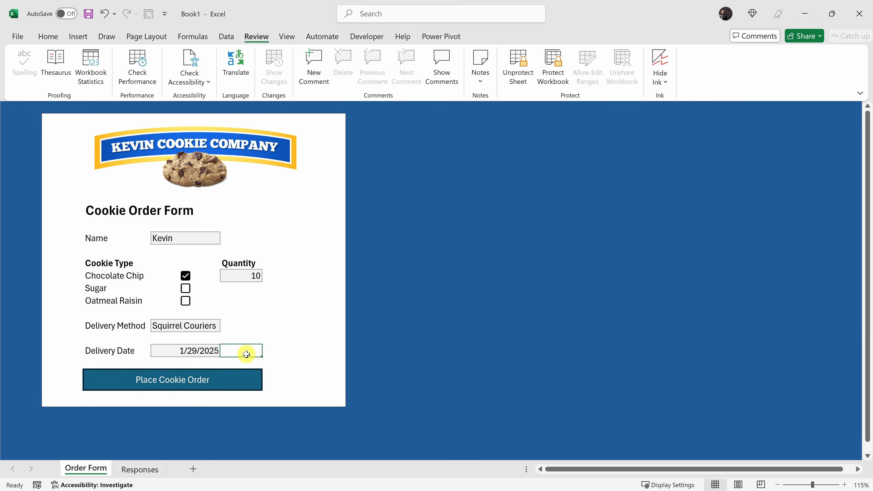
- Protect the workbook structure without a password, and check which sheet operations are available for Responses
right_click(143, 469)
left_click(104, 466)
left_click(105, 466)
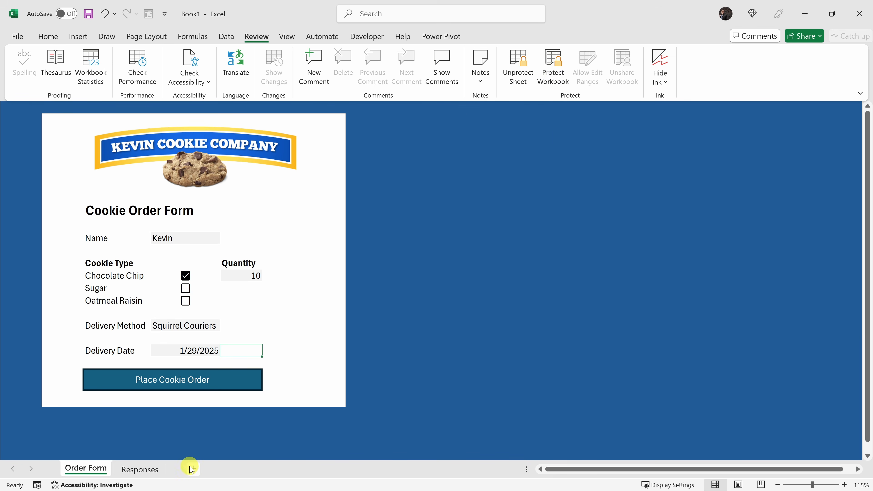
left_click(554, 79)
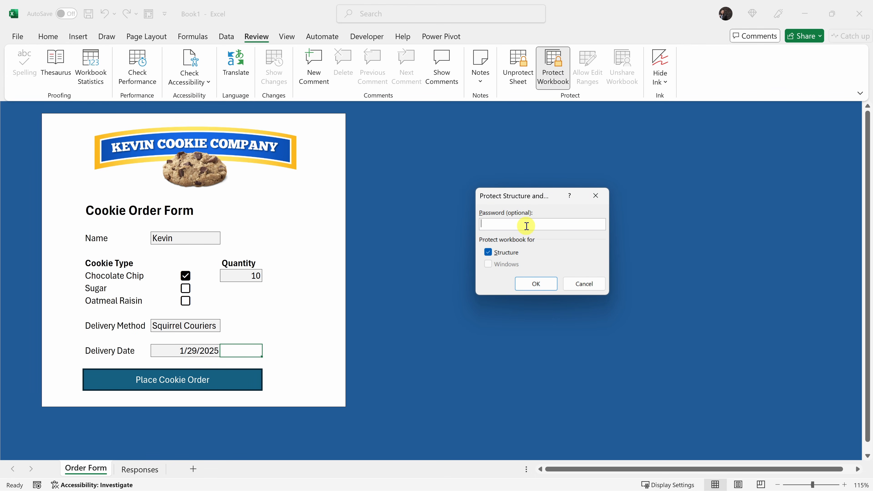
left_click(534, 283)
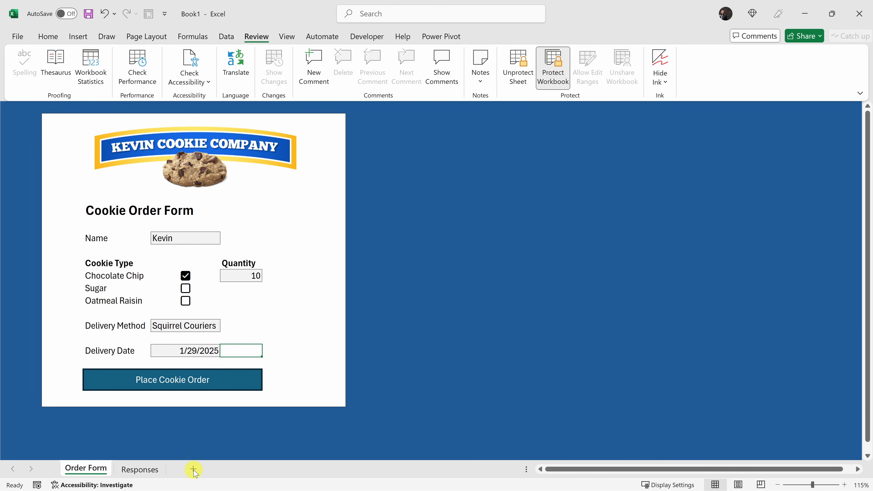
right_click(155, 472)
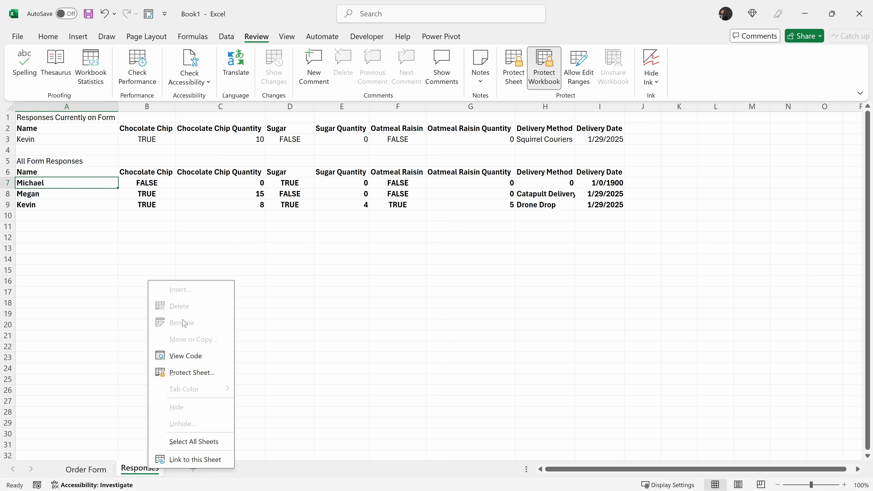
- On the Order Form sheet, toggle the formula bar and the row and column headings on, and hide both again
left_click(96, 470)
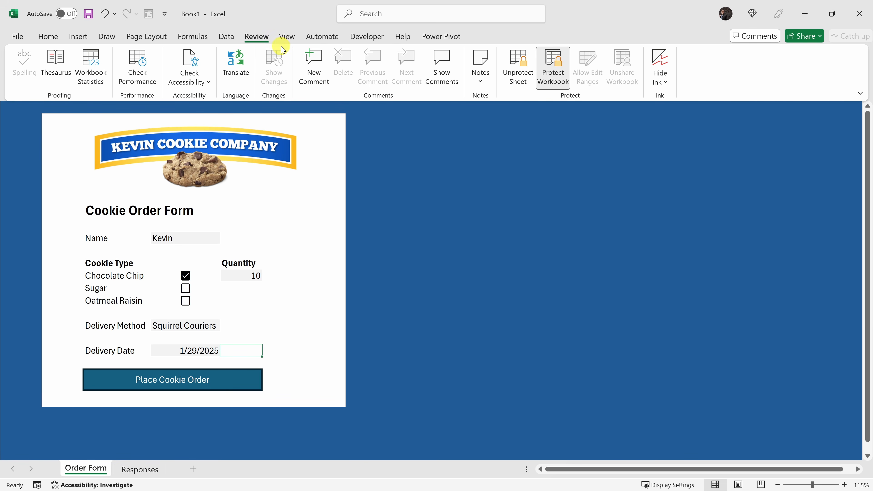
left_click(287, 37)
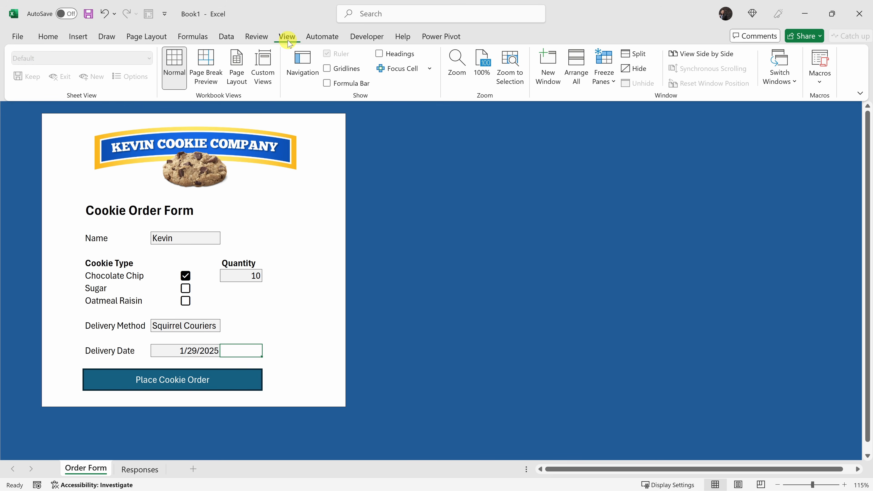
left_click(327, 84)
left_click(328, 85)
left_click(378, 54)
left_click(379, 54)
- Display the Order Form in full-screen mode and zoom in to 160%
left_click(860, 92)
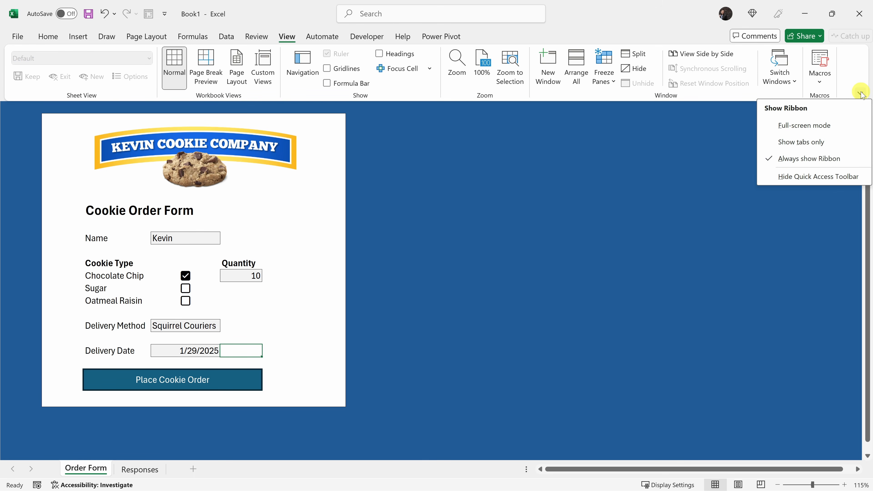
left_click(811, 124)
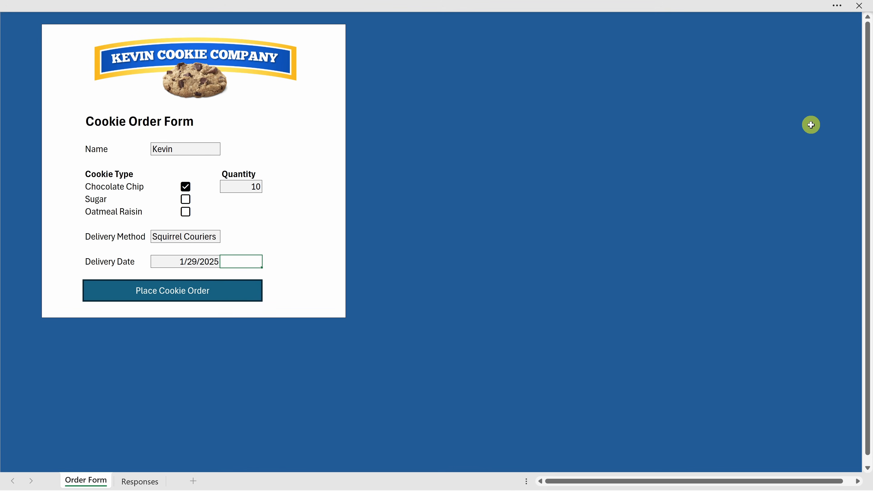
scroll(121, 104, "up", 4)
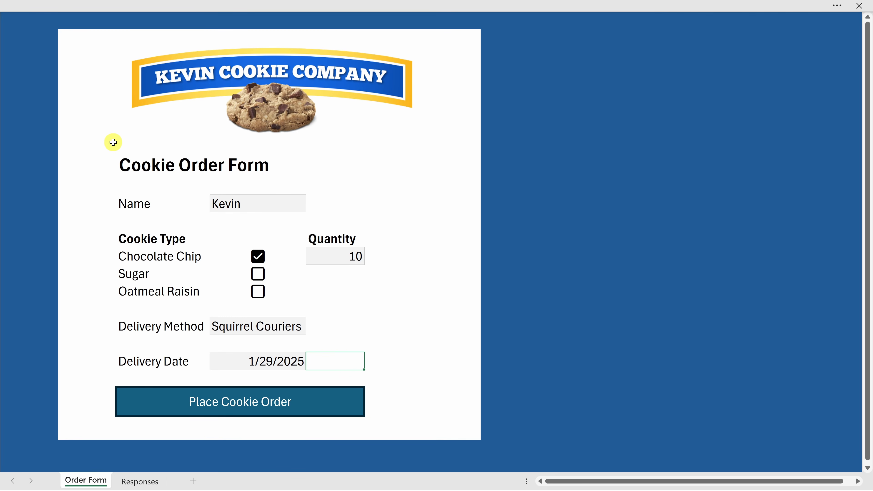
key("alt+Tab")
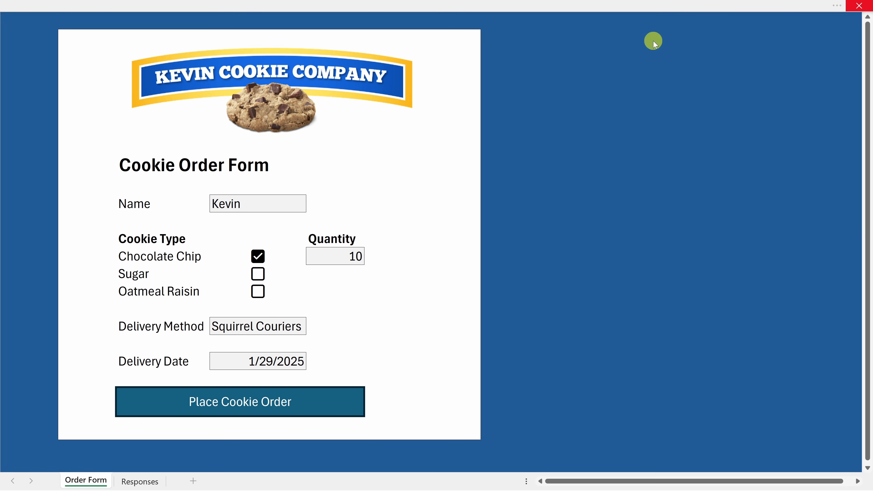
- Set the ribbon to always show instead of full-screen mode, and turn on the formula bar and headings
left_click(838, 8)
left_click(838, 8)
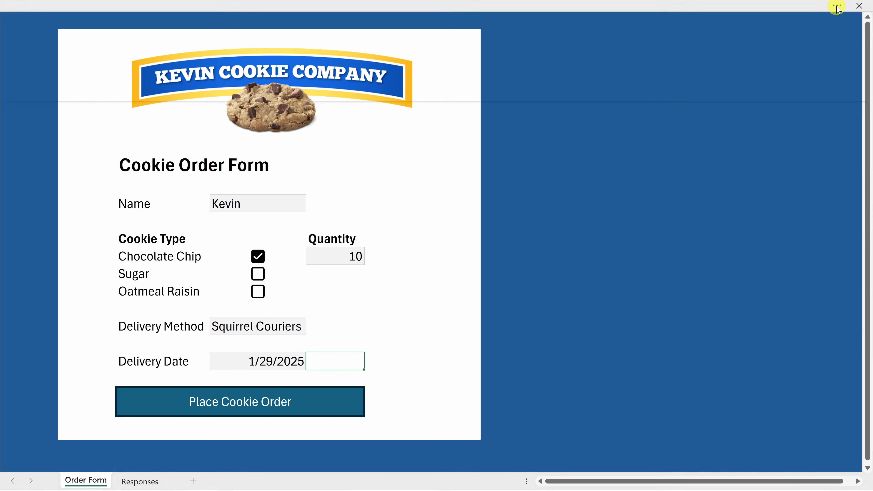
left_click(859, 94)
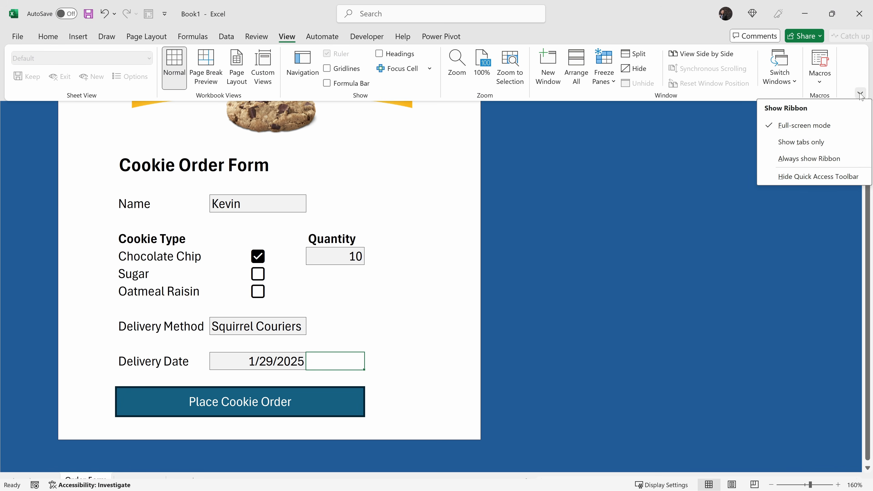
left_click(821, 160)
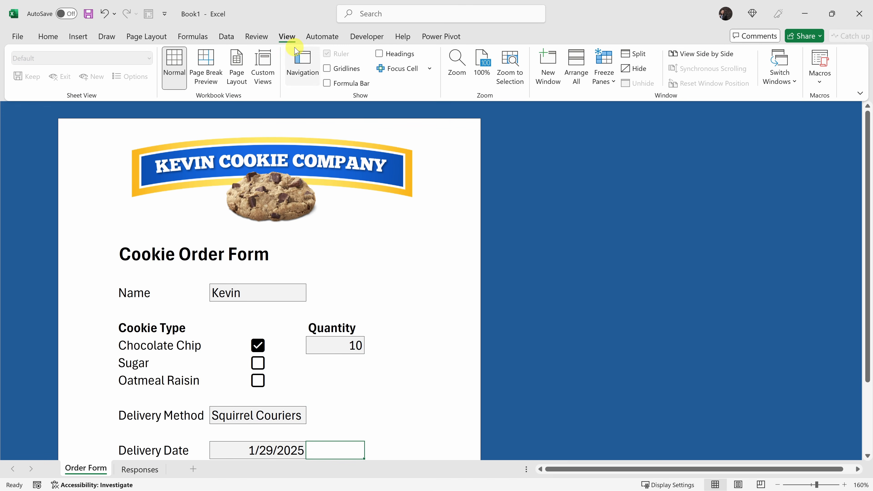
left_click(333, 83)
left_click(379, 54)
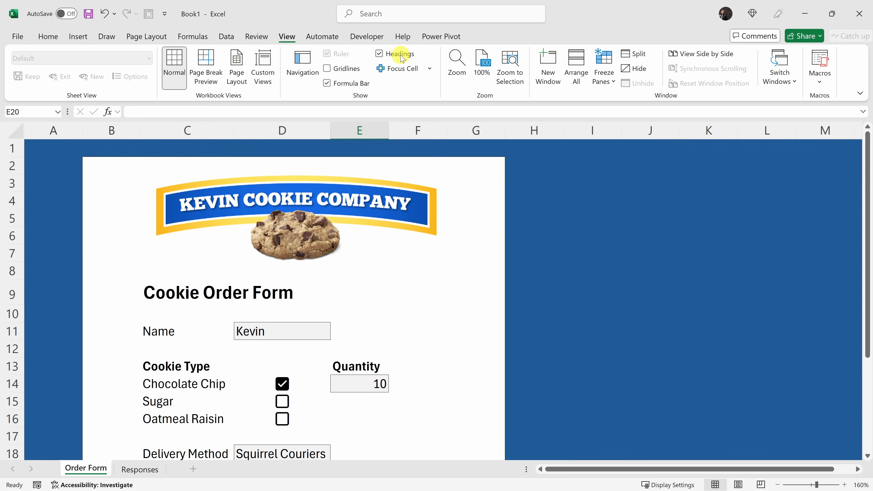
- Save the workbook as Cookie Form in the Excel Macro-Enabled Workbook (*.xlsm) format
left_click(18, 36)
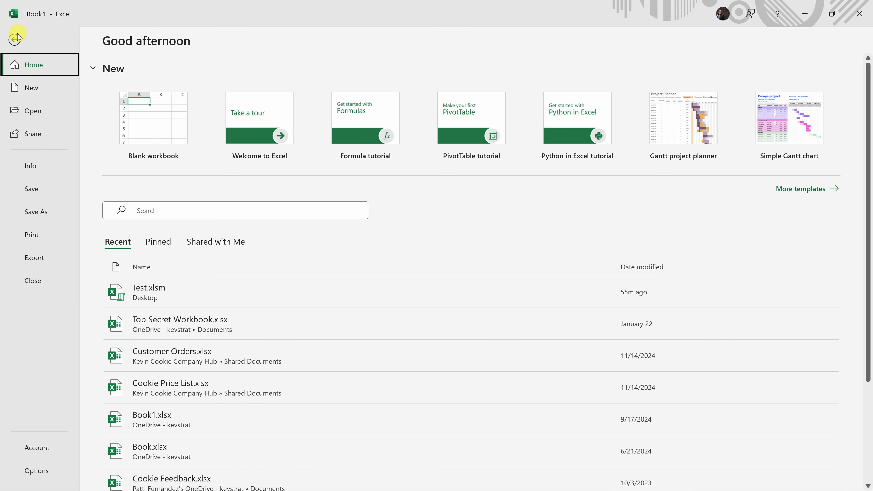
left_click(50, 221)
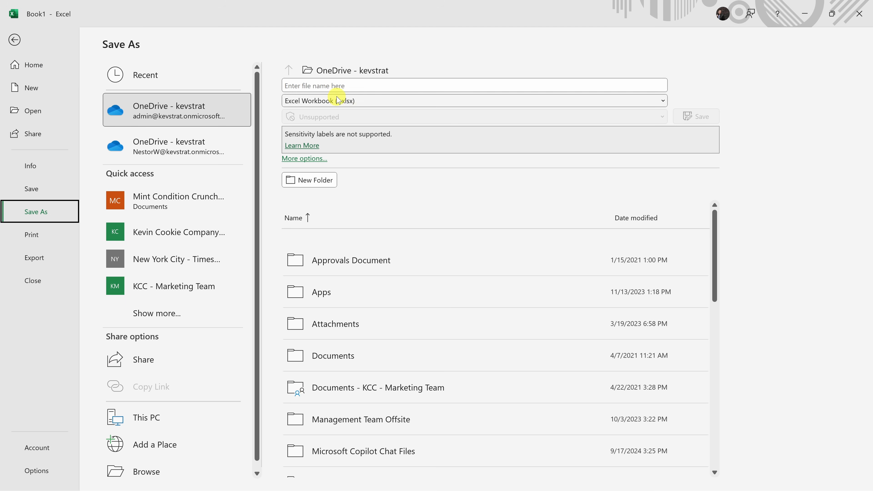
left_click(365, 101)
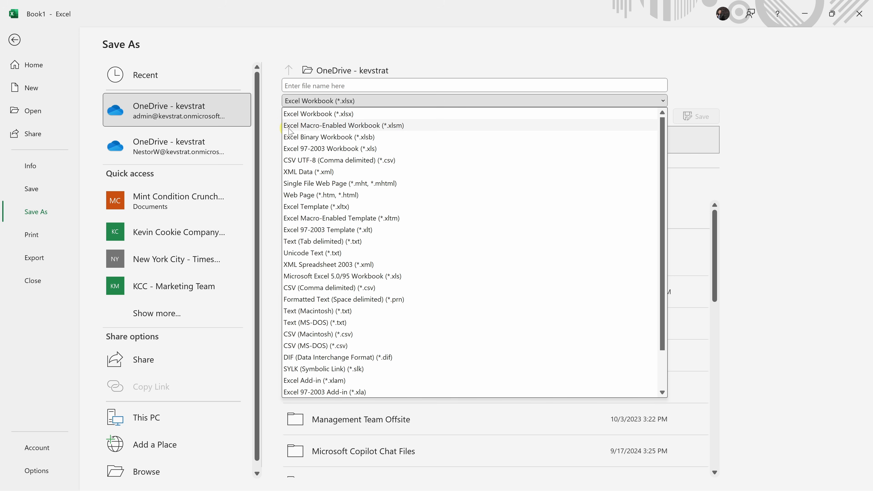
left_click(356, 125)
left_click(358, 86)
type("Cookie Form")
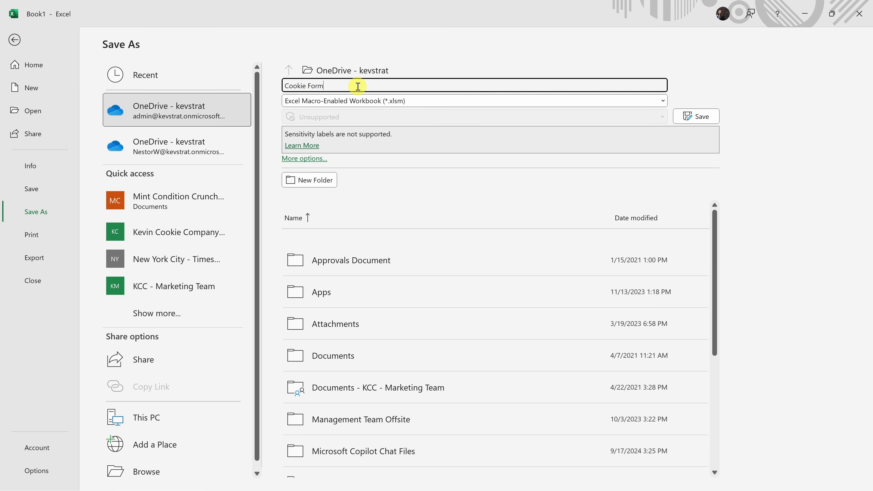
left_click(696, 117)
- Place the filled-in cookie order and check the entries under All Form Responses on the Responses sheet
scroll(538, 239, "down", 4)
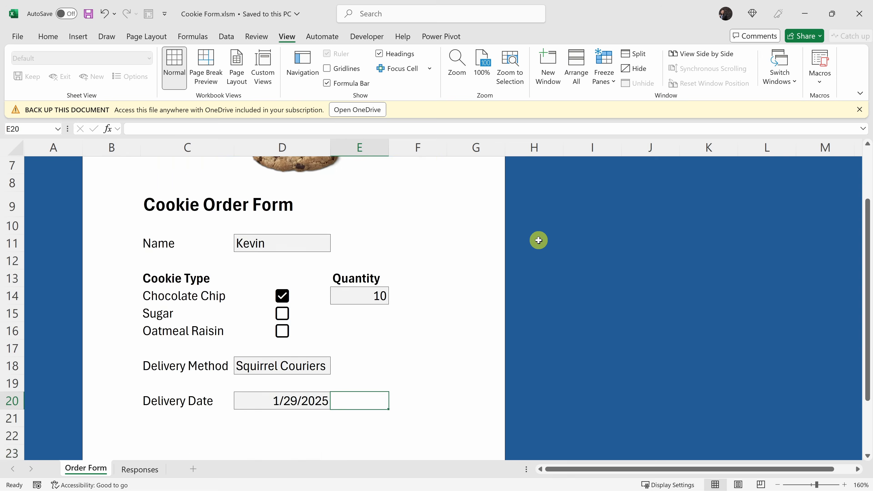
left_click(272, 339)
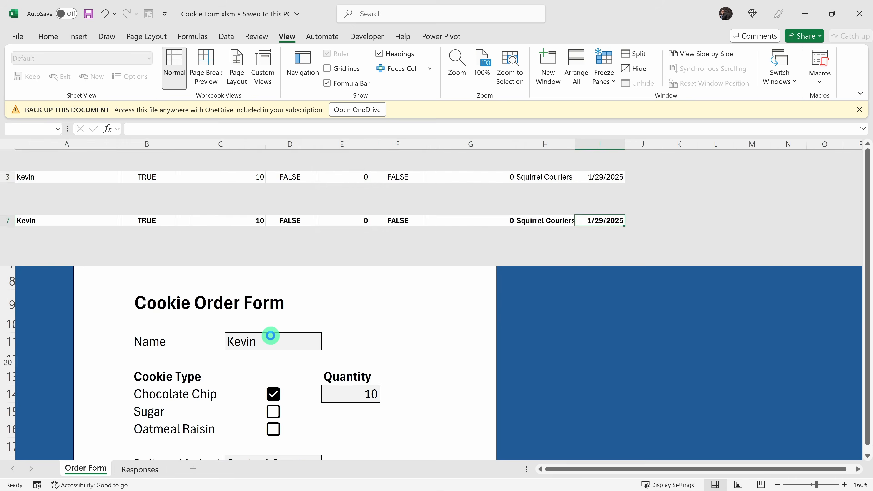
left_click(137, 469)
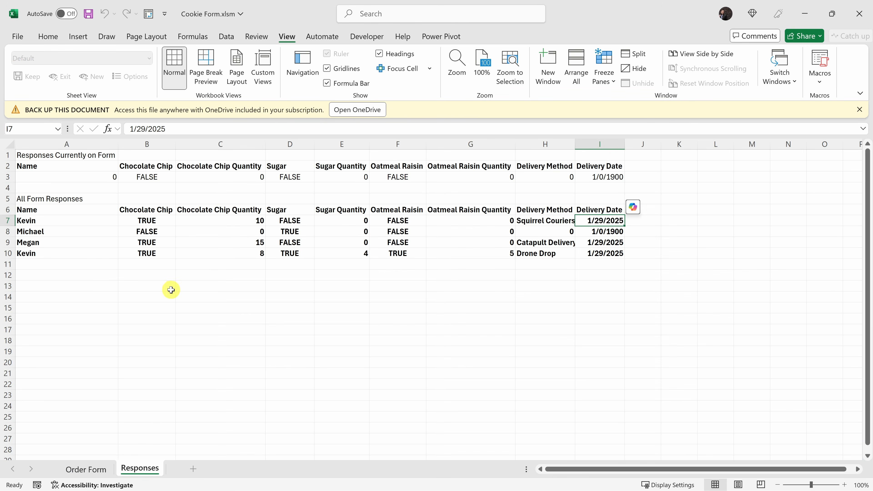
left_click_drag(31, 221, 603, 253)
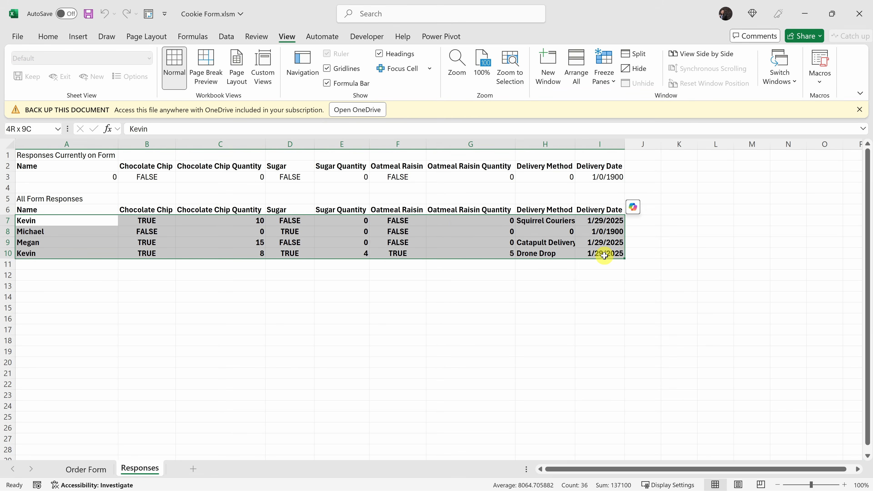
left_click(607, 253)
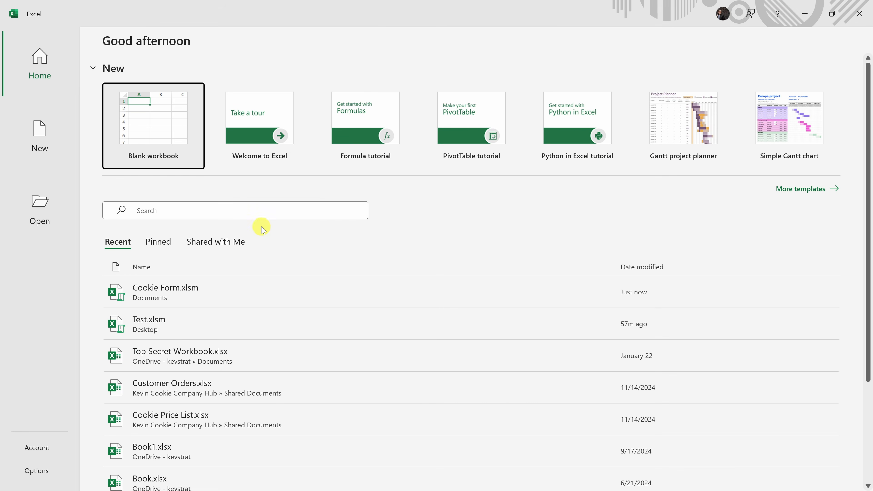
- Reopen Cookie Form.xlsm, enable its macro content and make the file a trusted document
left_click(245, 291)
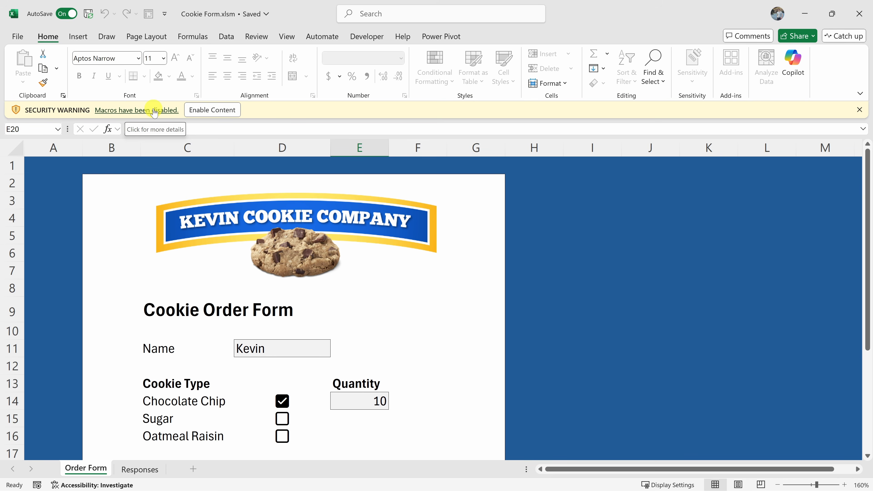
left_click(213, 109)
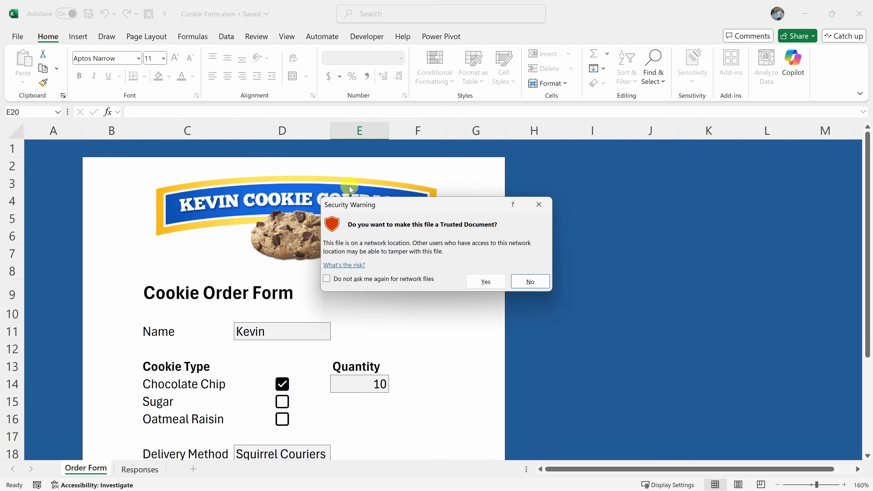
left_click(482, 282)
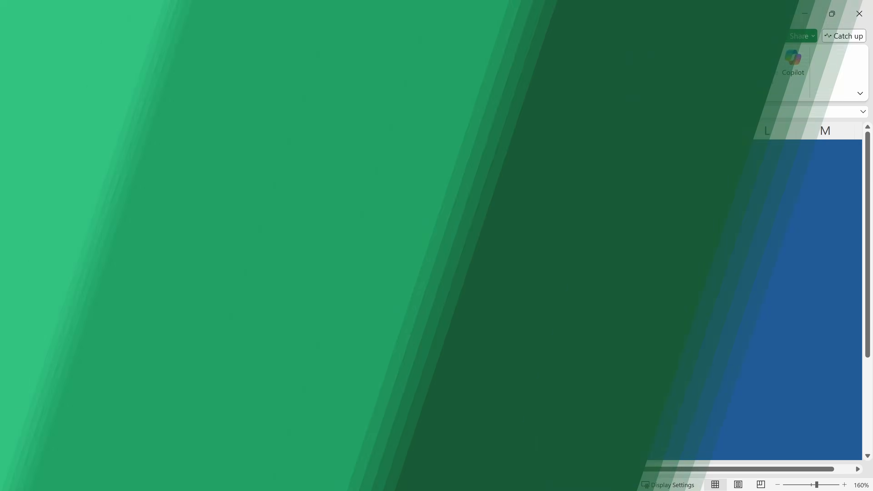